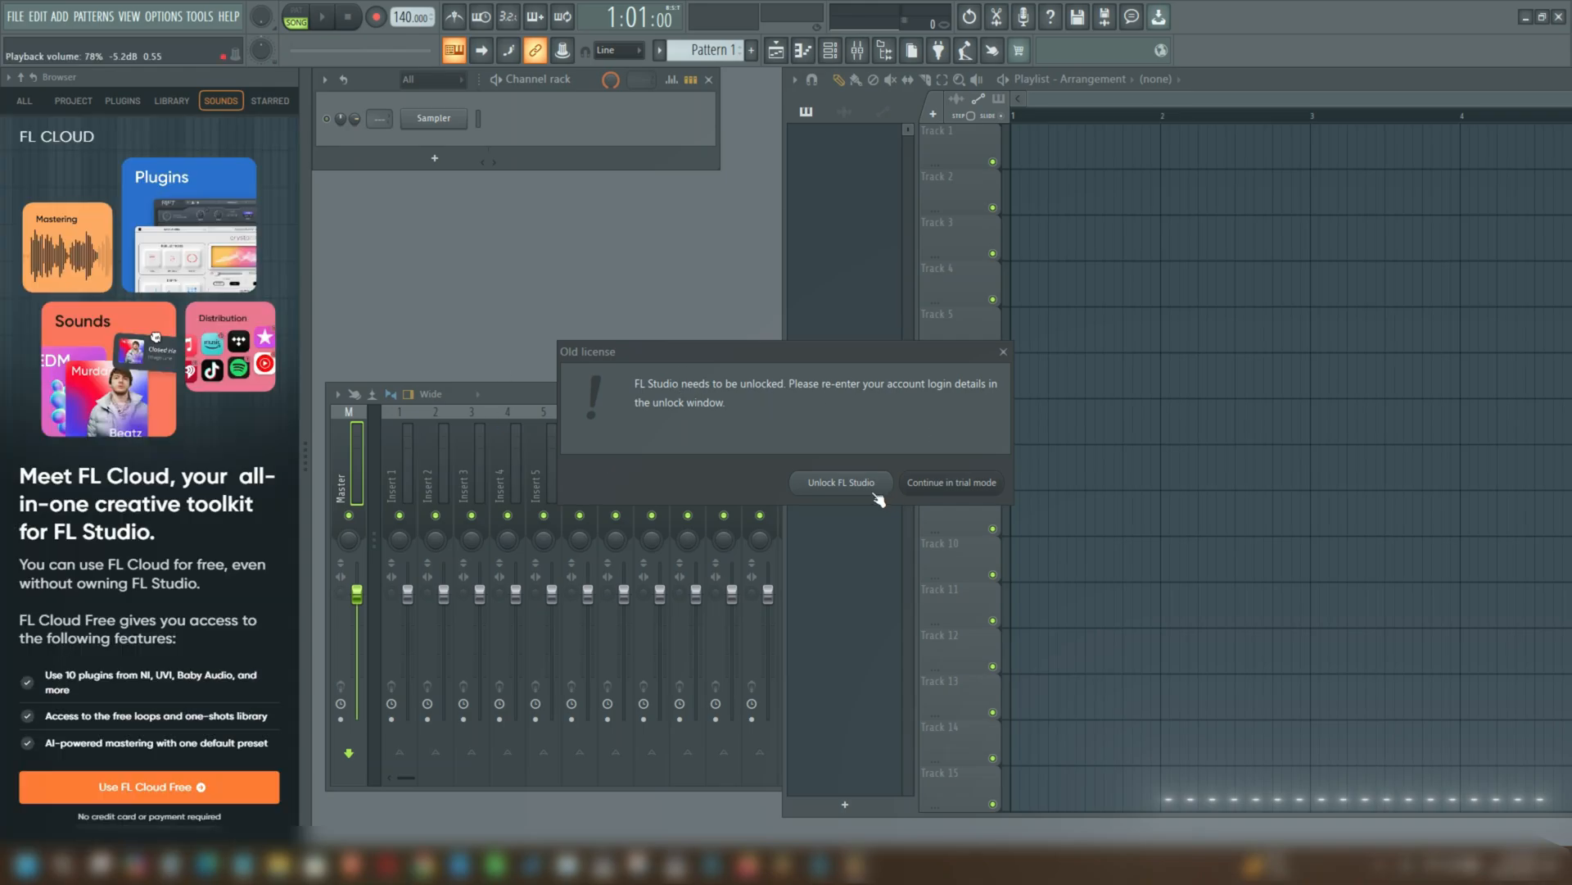
Step: Continue in trial mode and dismiss the cloud path warning with the option not to be asked again
left_click(950, 483)
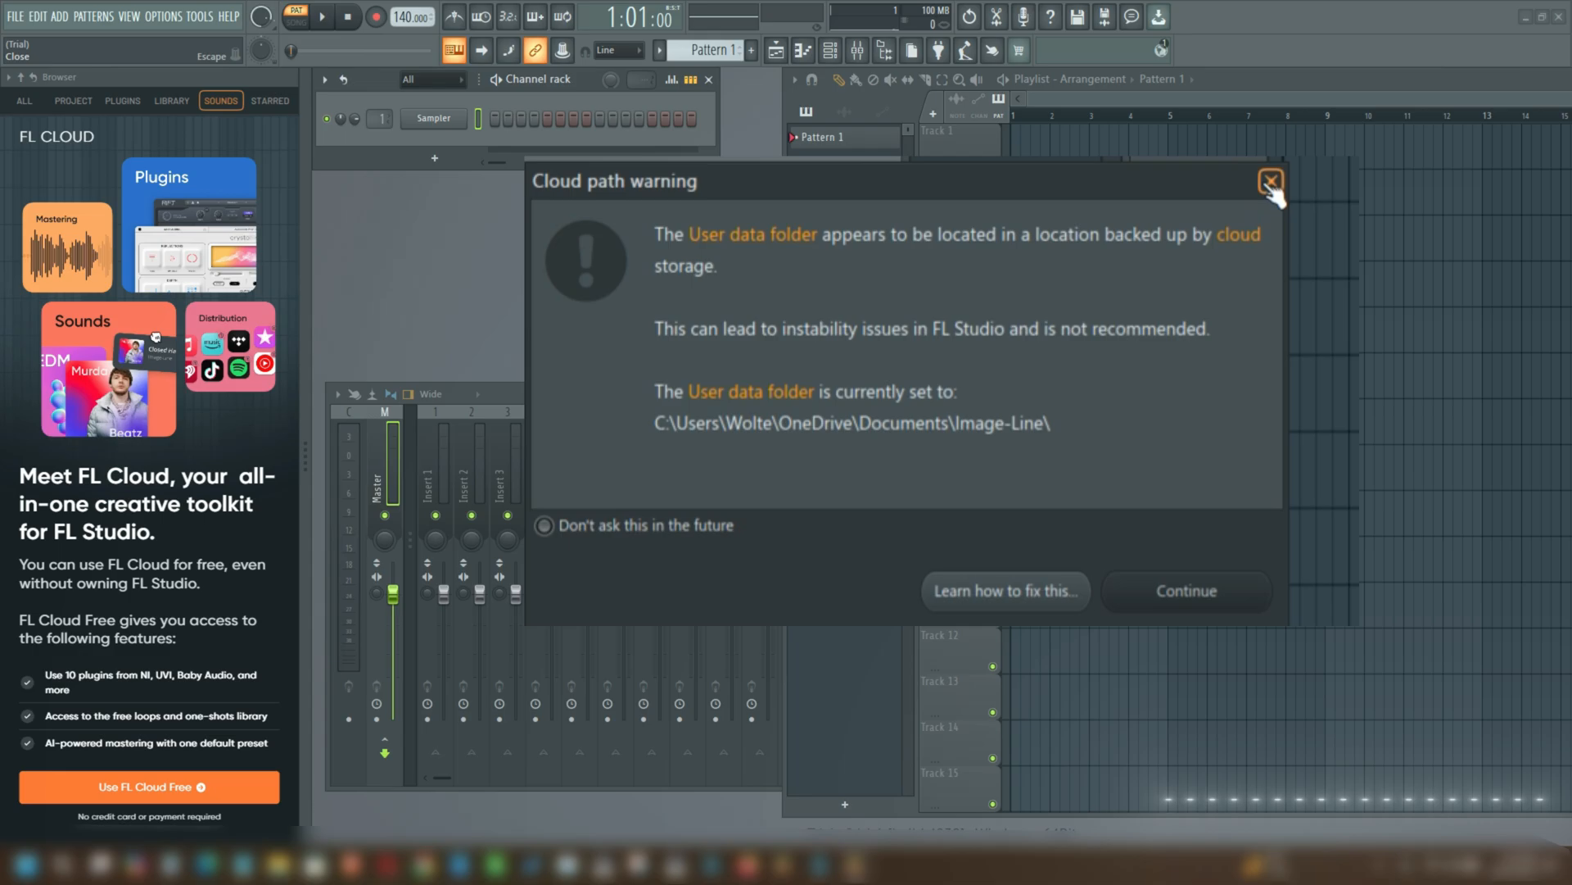
left_click(543, 527)
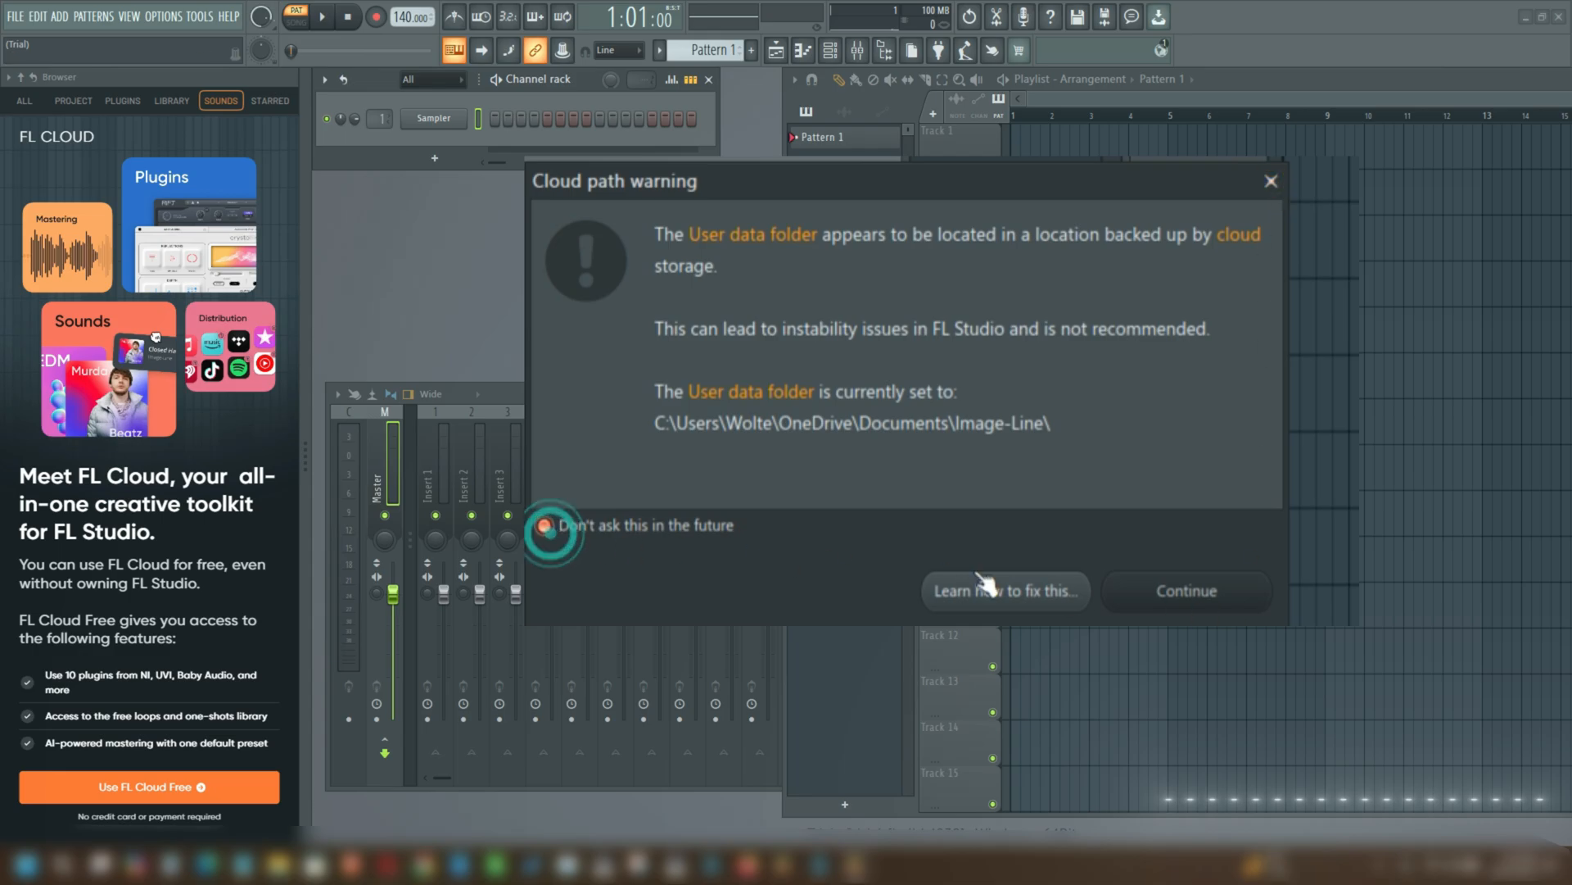
left_click(1188, 593)
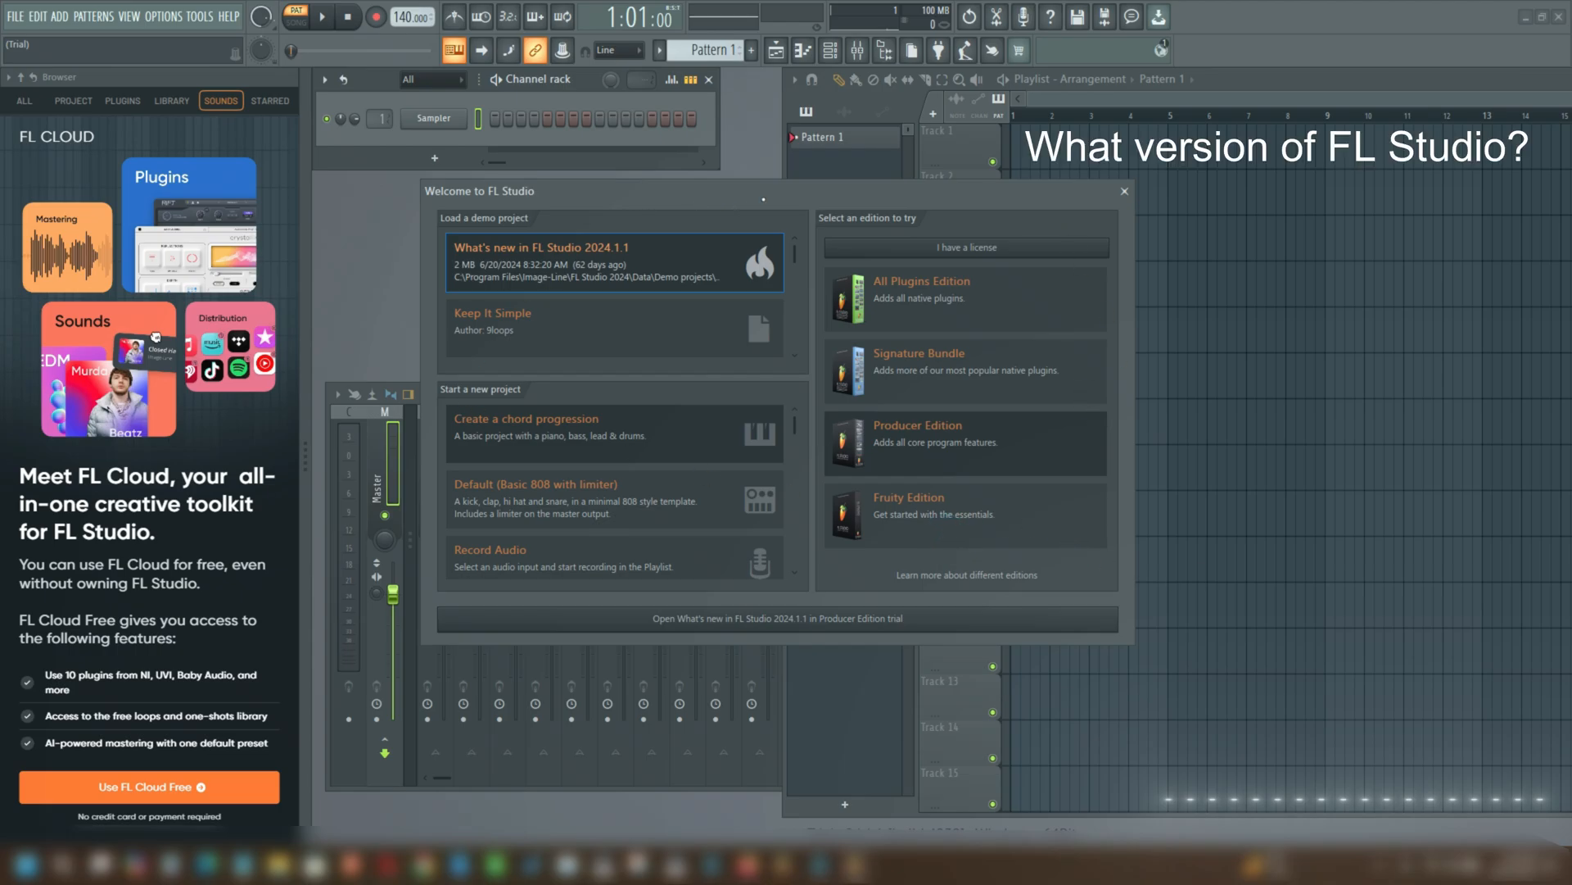
Step: Start the All Plugins Edition trial from the welcome window
left_click_drag(763, 199, 943, 189)
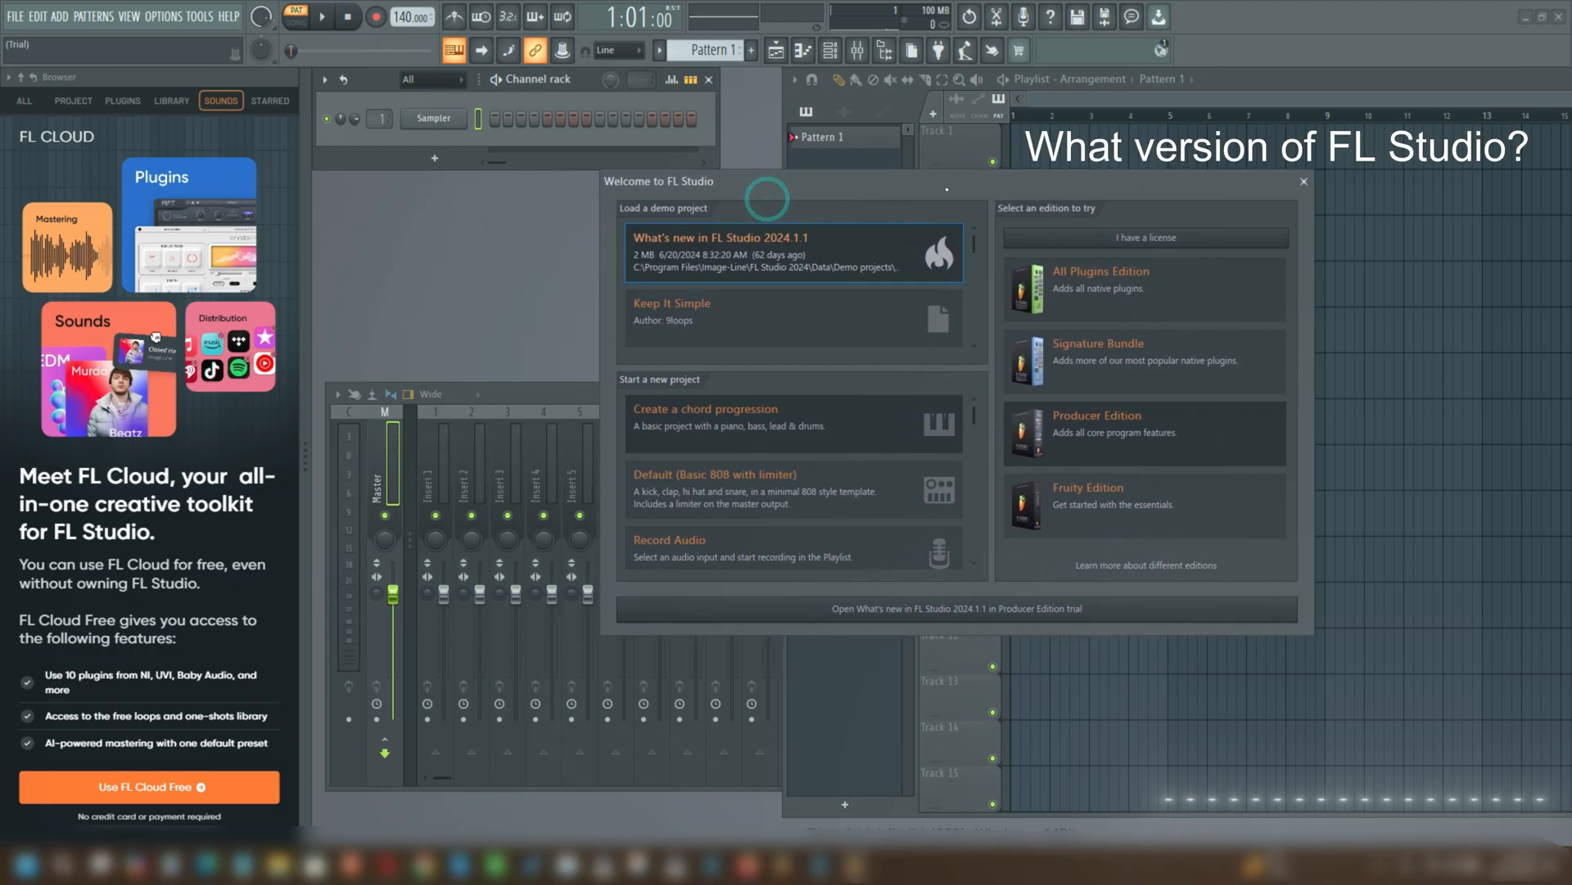
left_click(1096, 275)
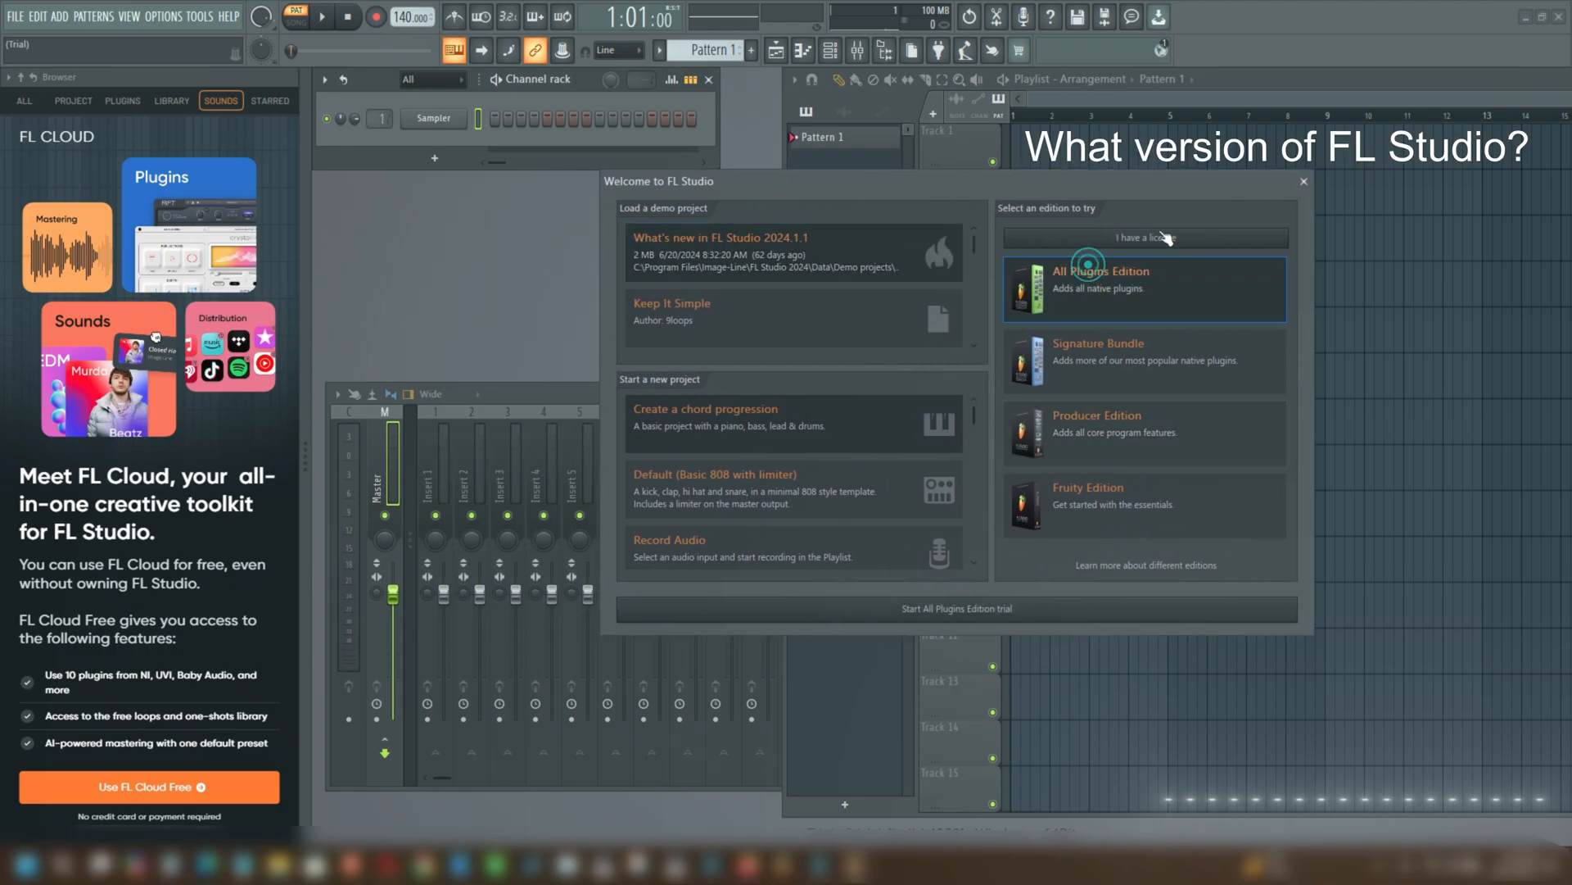
left_click(956, 610)
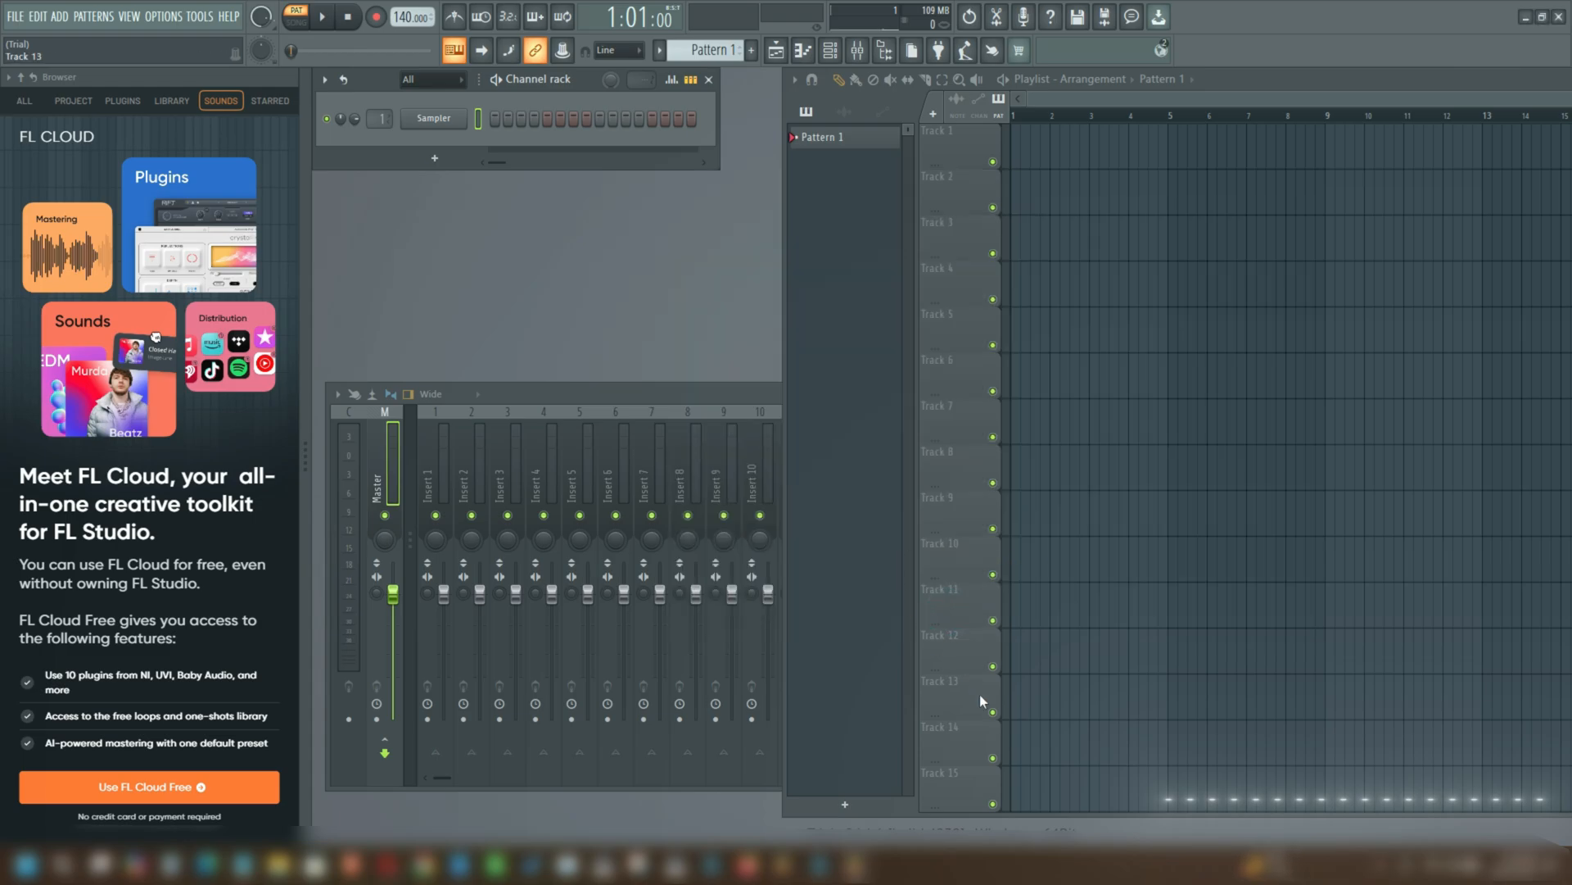
Step: Show all browser content, narrow the browser, and resize the Playlist to uncover more of the mixer
left_click(18, 100)
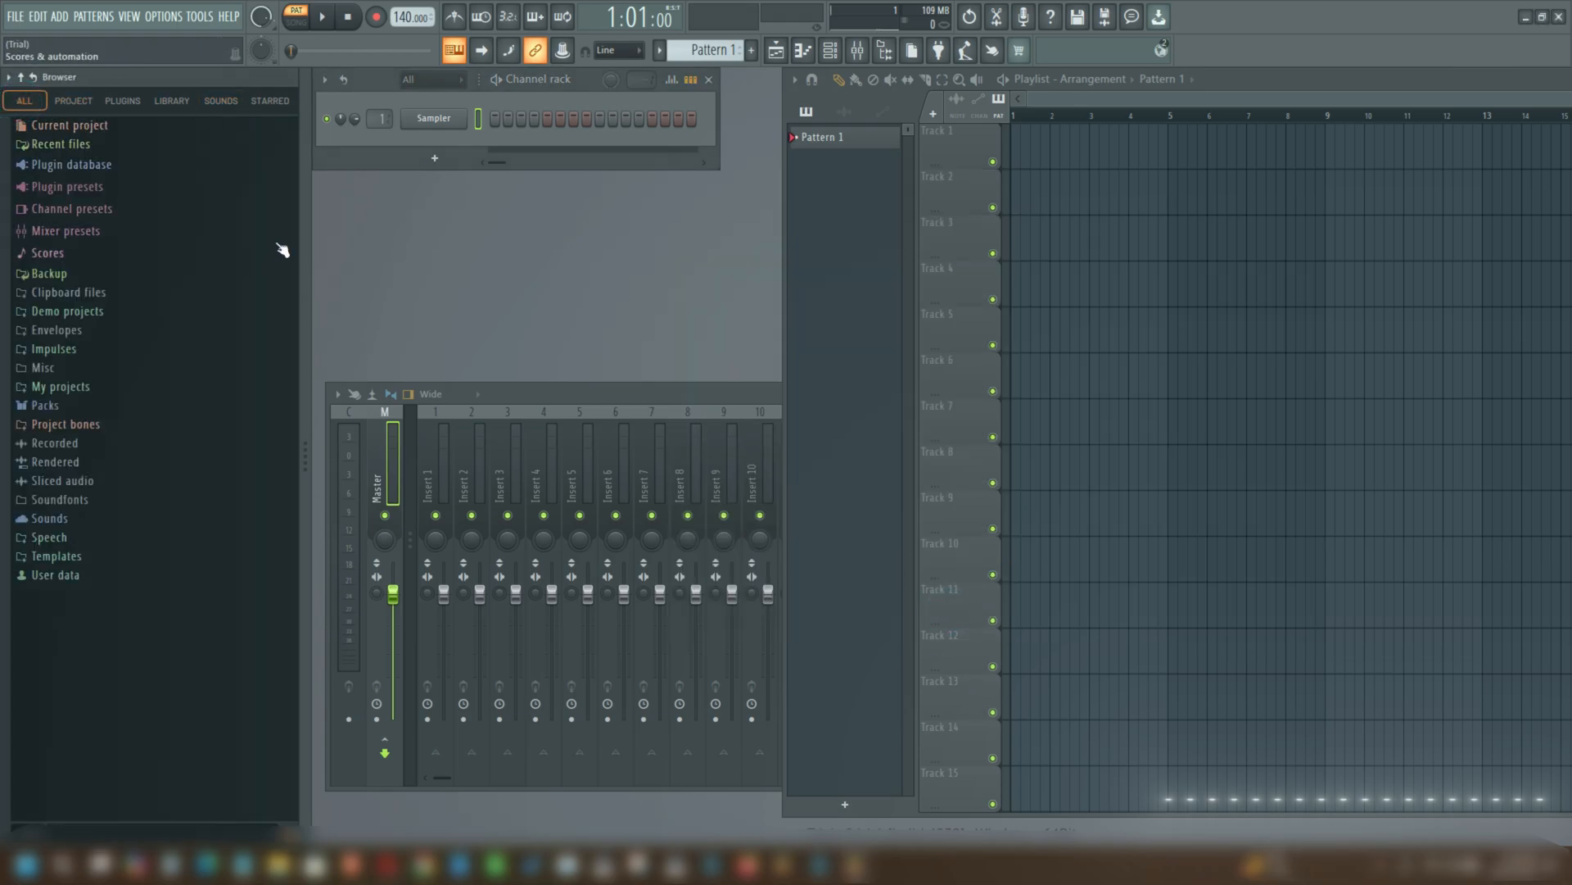
left_click_drag(307, 242, 156, 242)
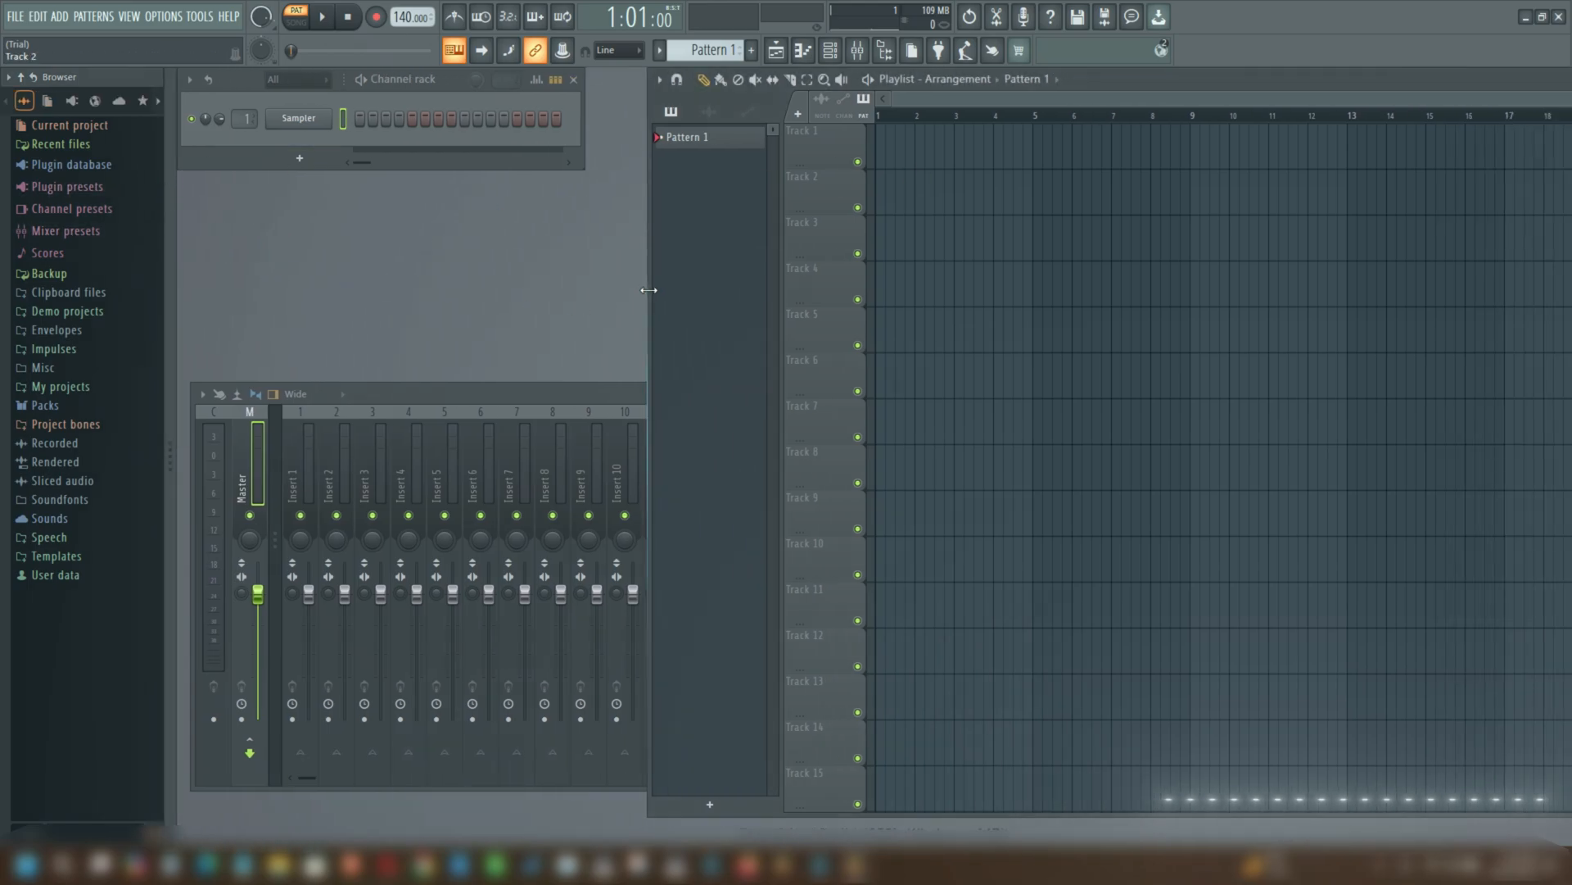
left_click_drag(646, 291, 854, 291)
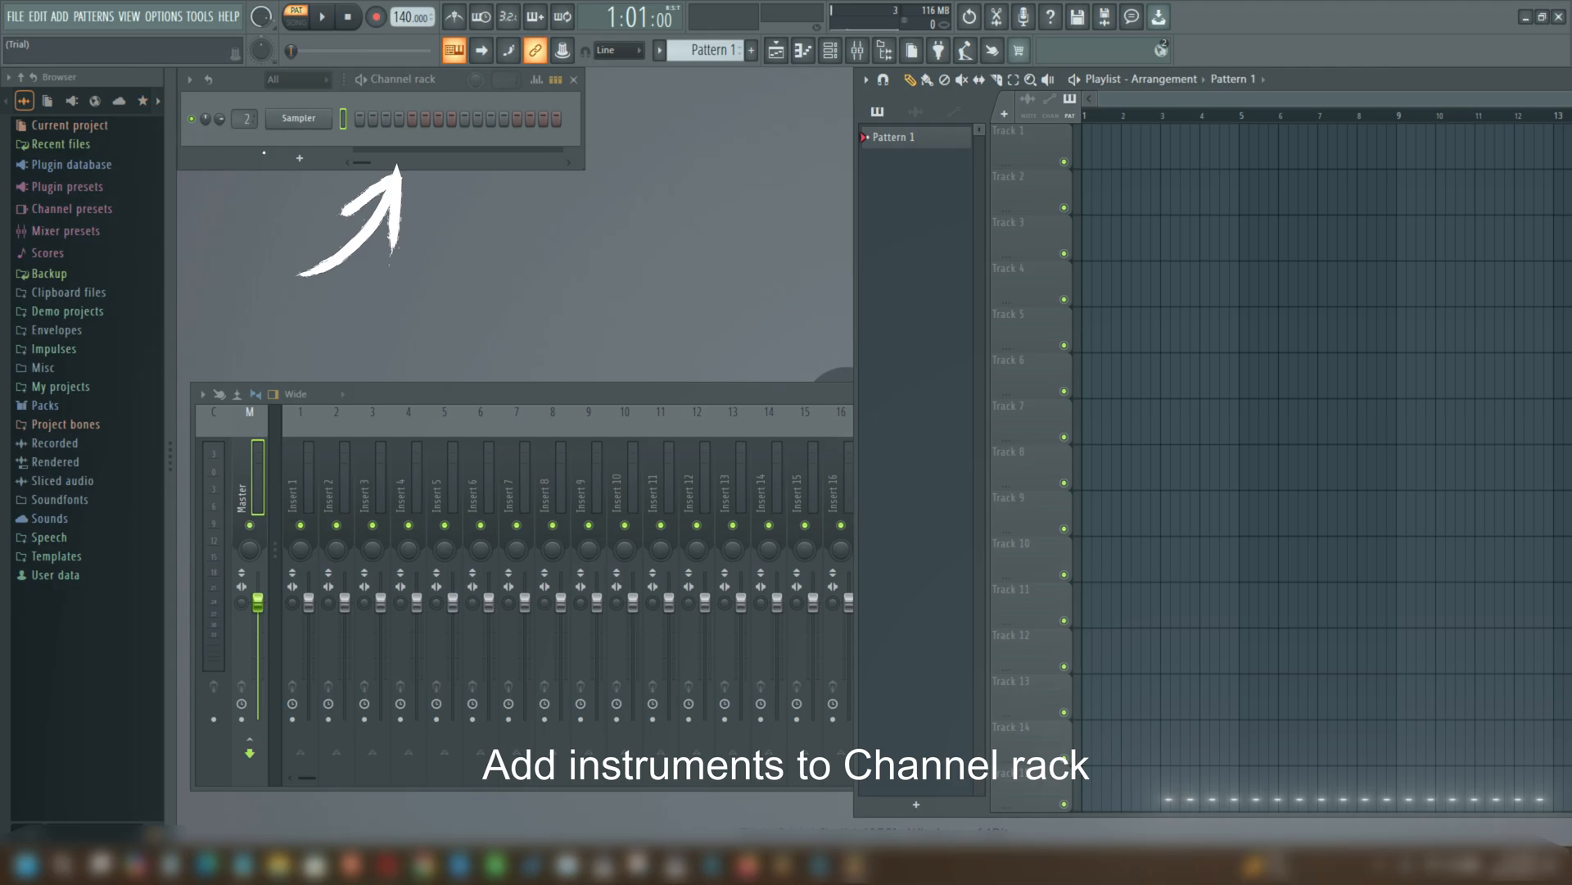
left_click(300, 158)
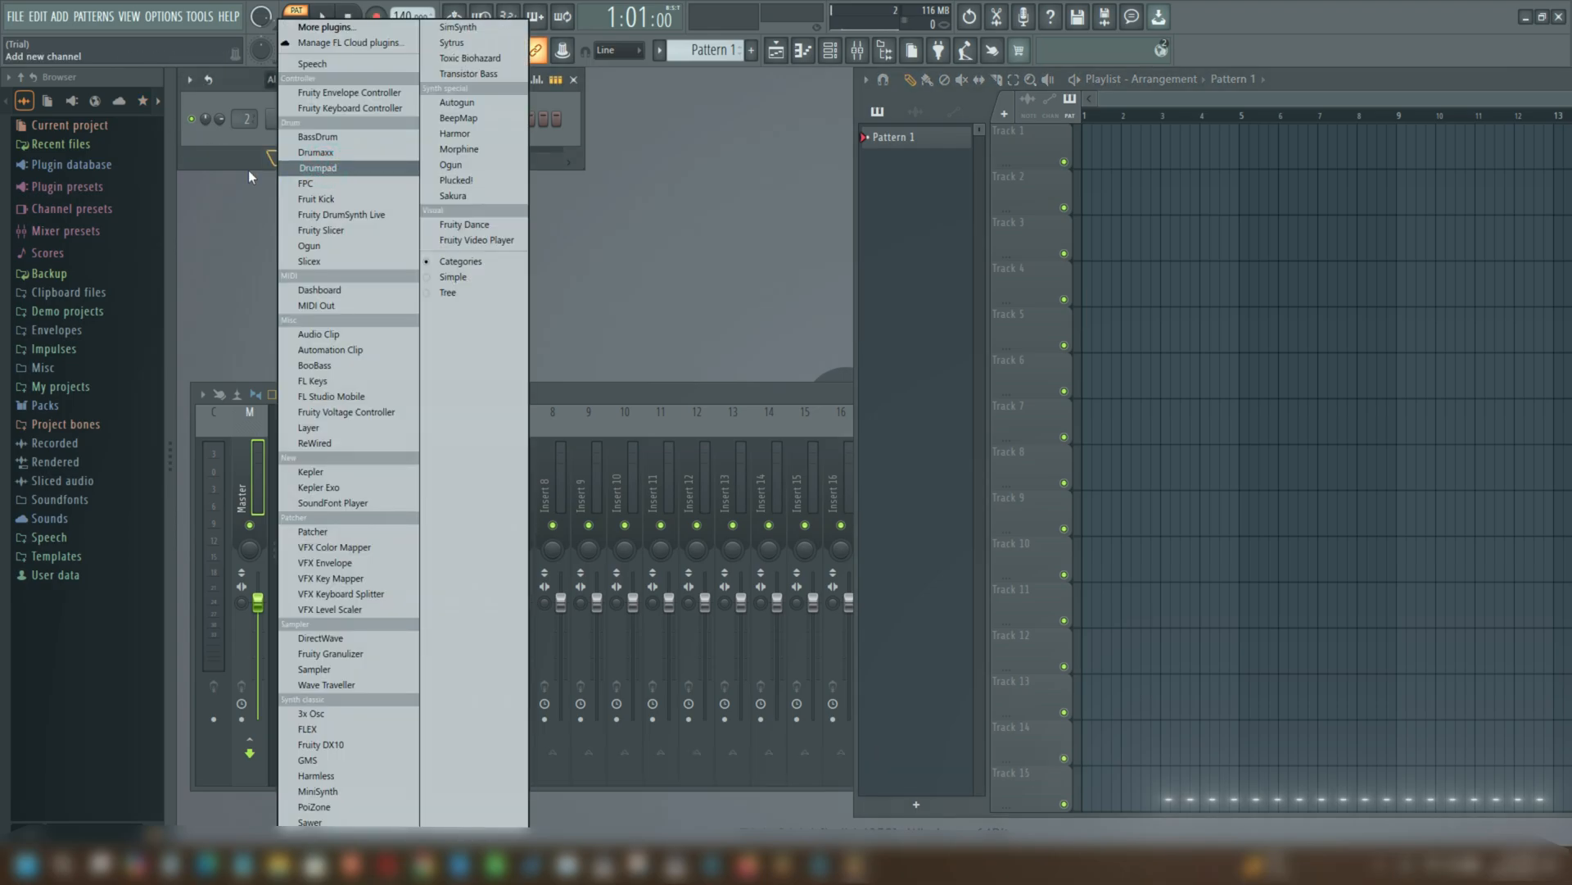
left_click(243, 160)
left_click(300, 158)
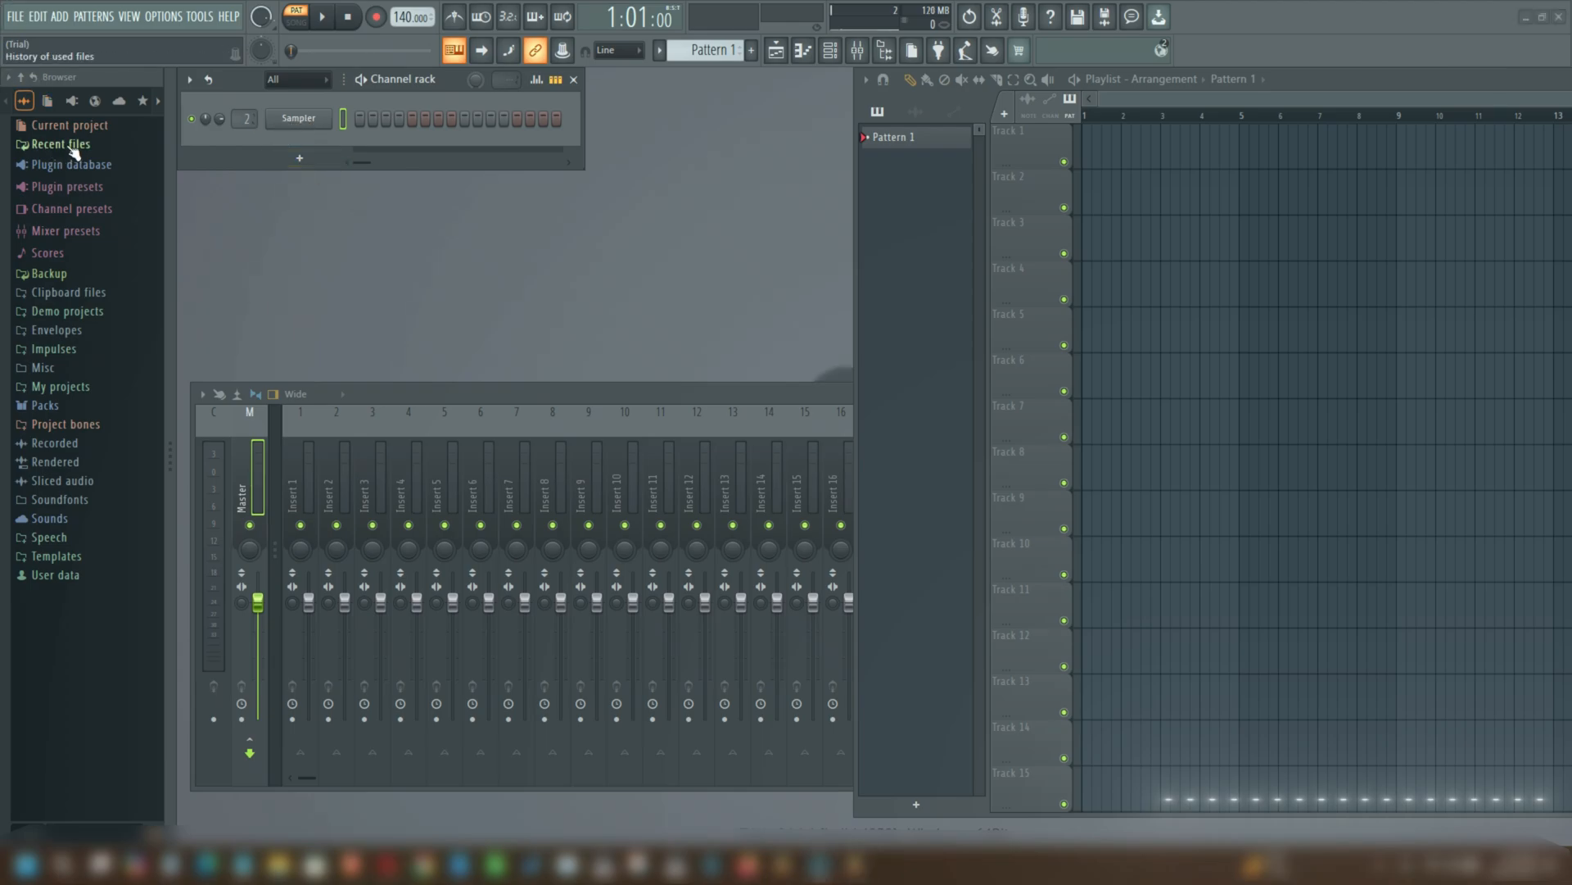
Step: Open the Sampler channel's settings over the Playlist and browse for a sample in the Packs > Drums > Kicks folder
left_click(298, 118)
left_click_drag(398, 162, 1092, 216)
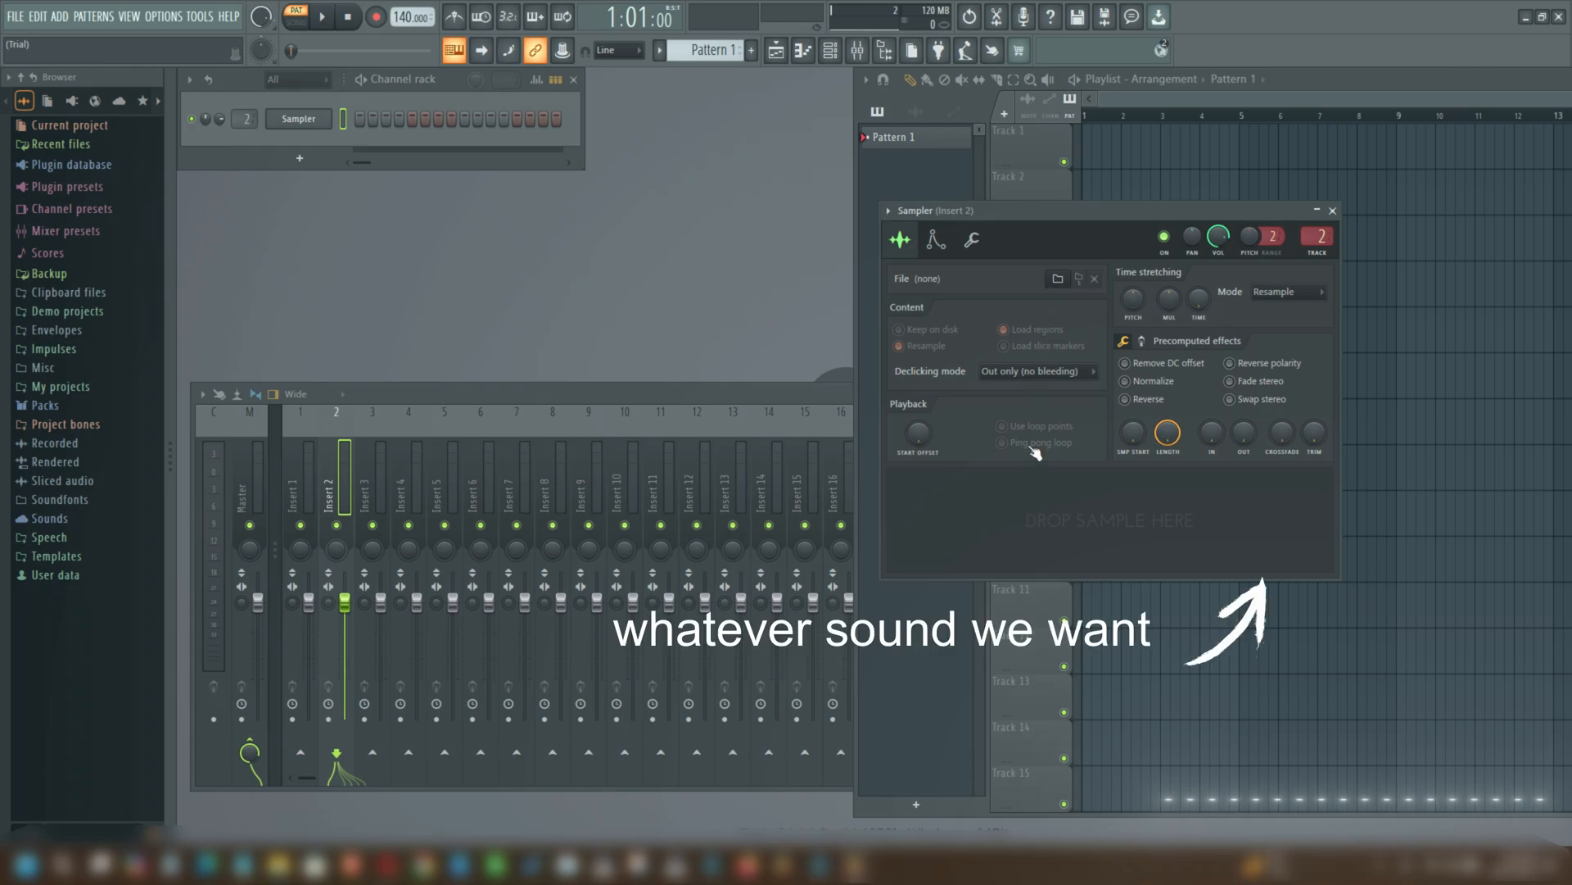
left_click(1061, 279)
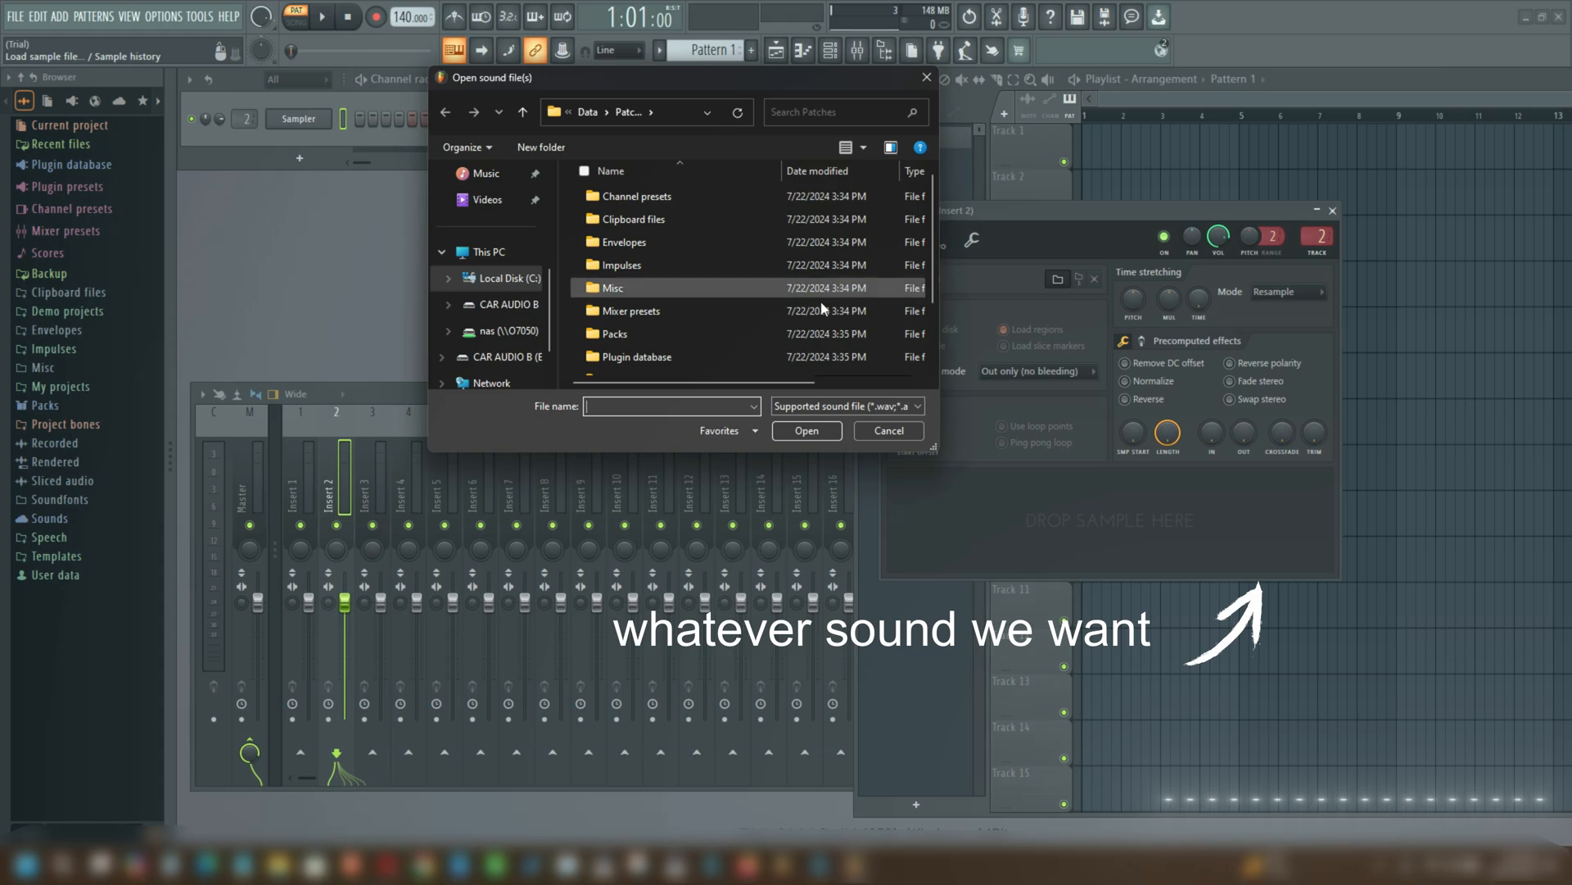
double_click(600, 335)
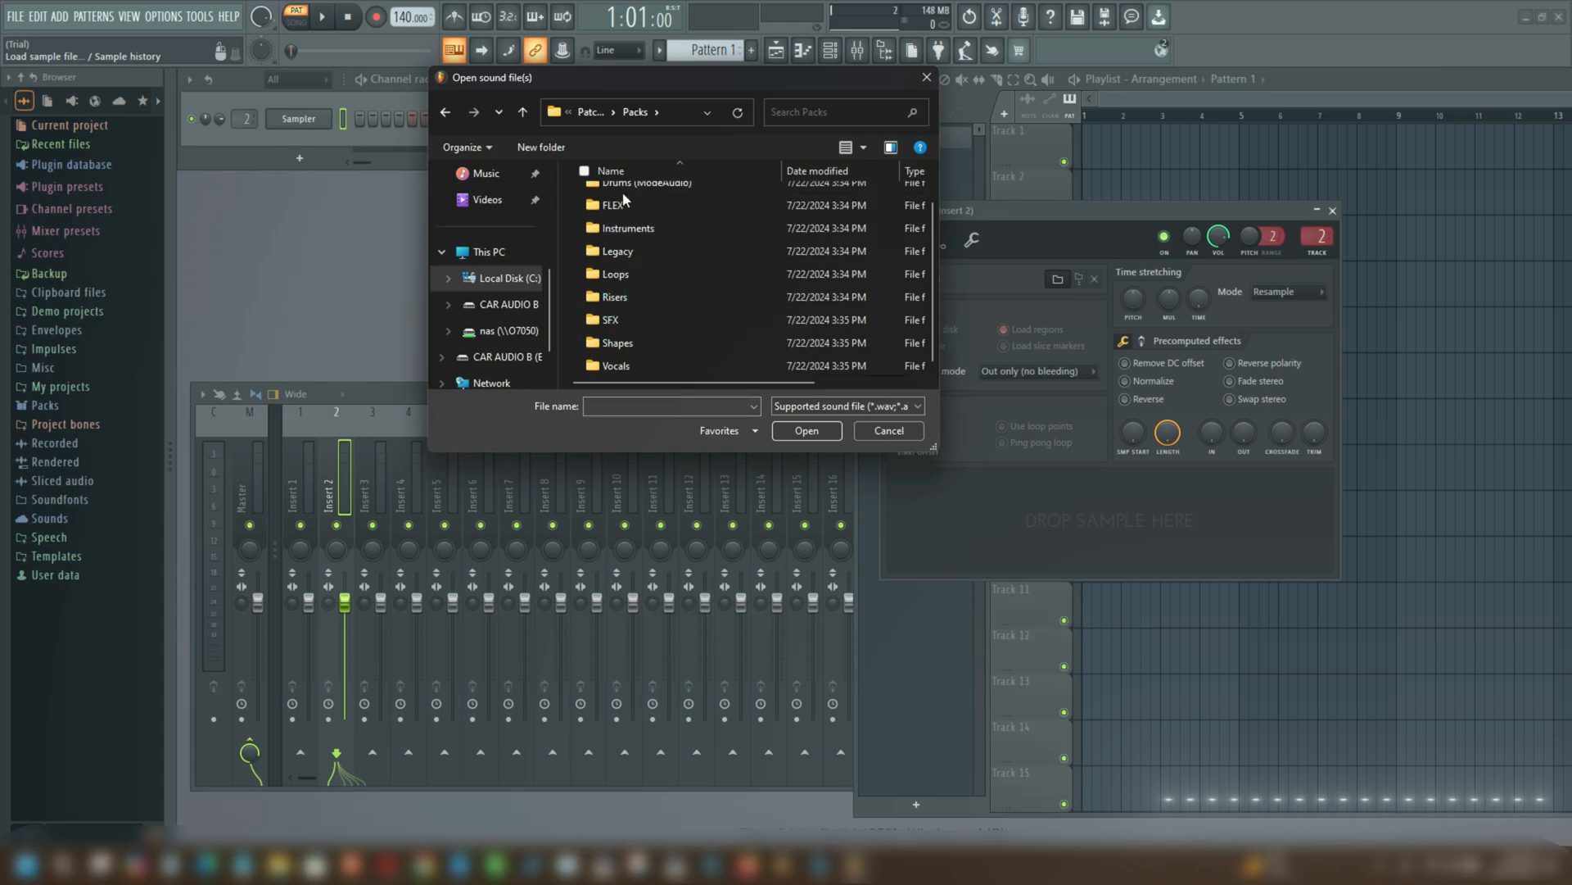
double_click(610, 198)
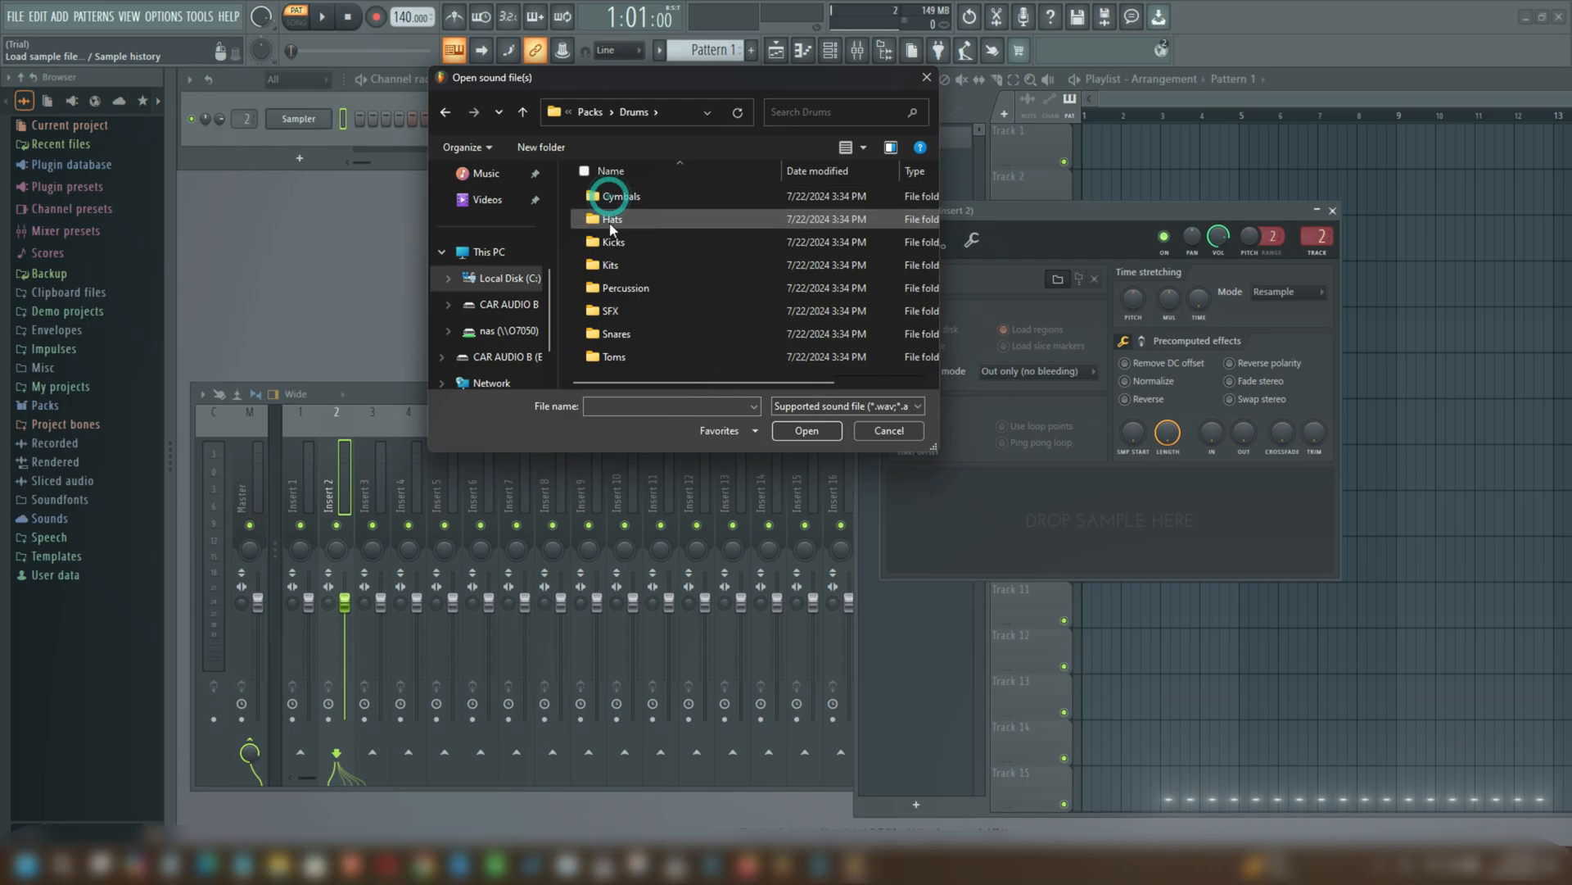
left_click(616, 242)
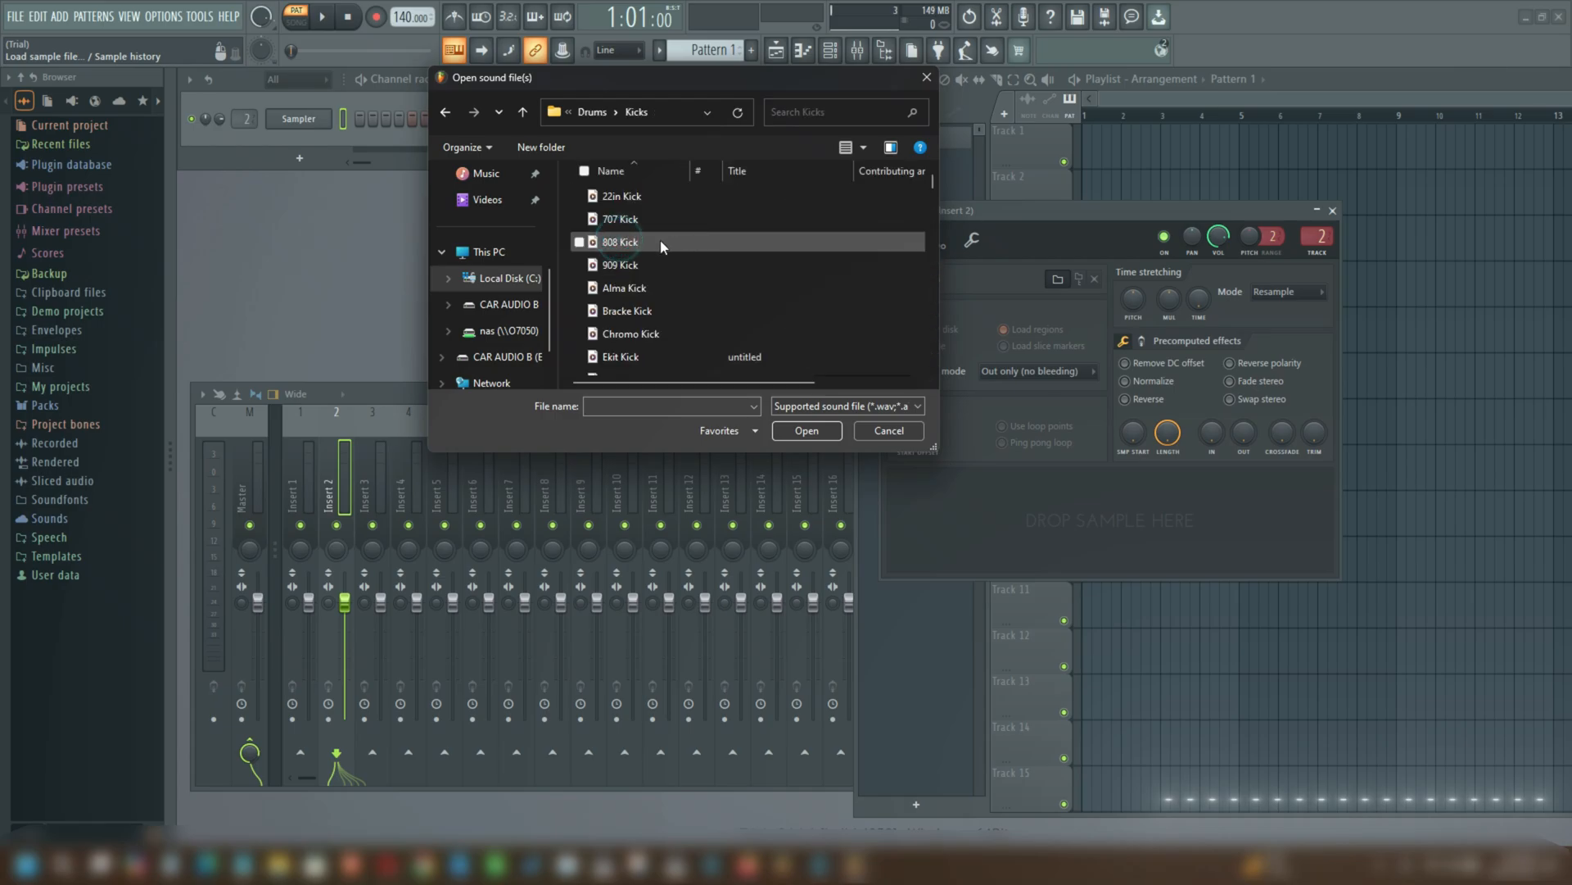
Step: Audition several kick samples and load 22in Kick into the Sampler channel
left_click(596, 220)
left_click(616, 241)
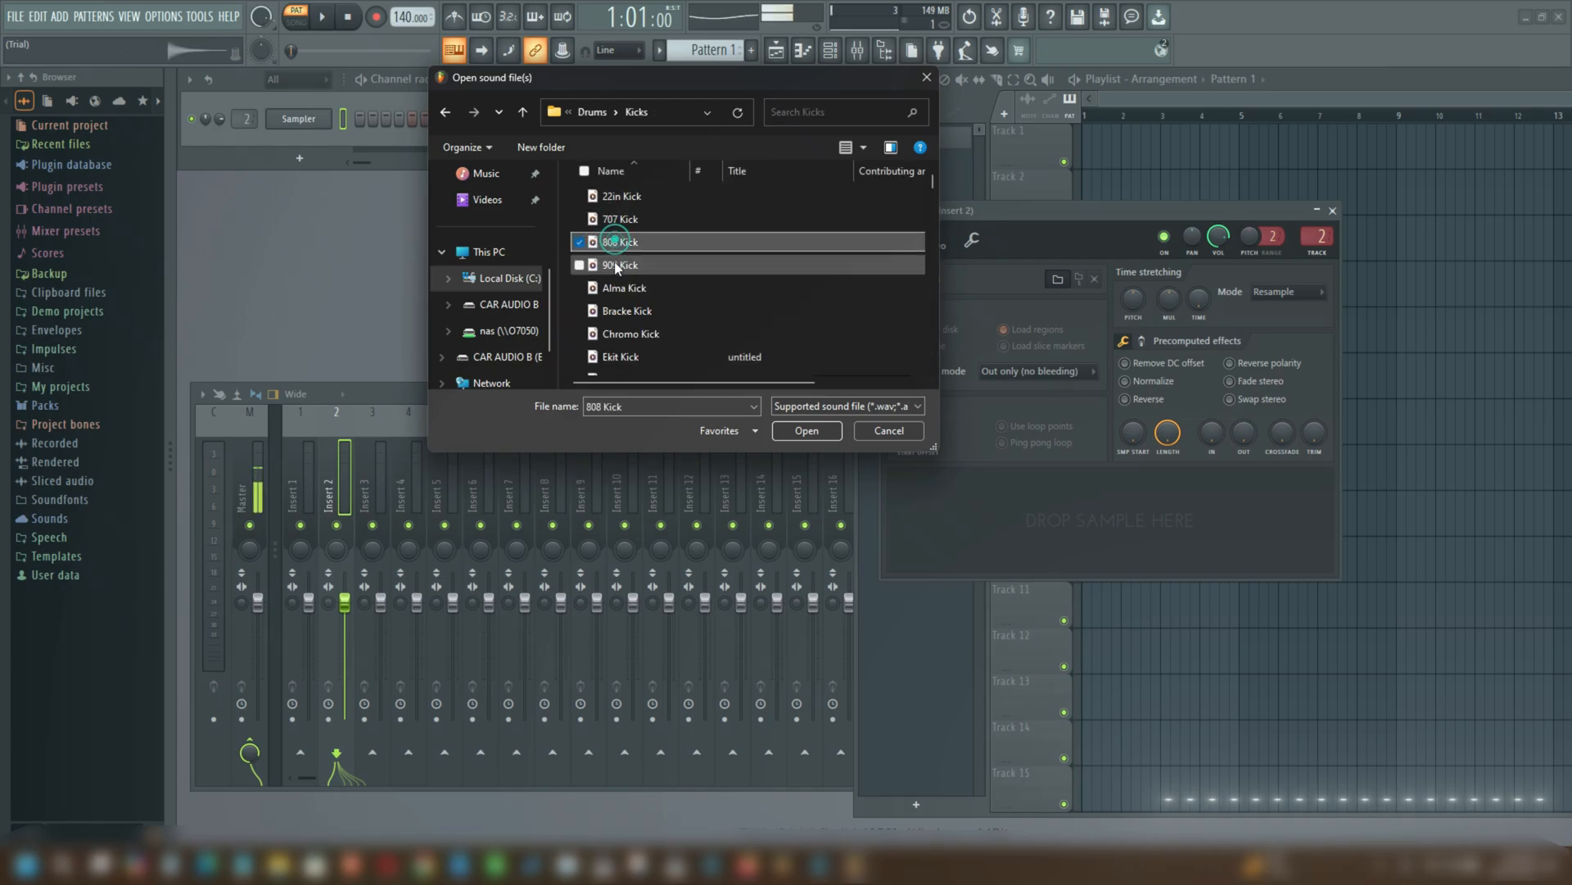
left_click(620, 265)
left_click(619, 289)
left_click(620, 264)
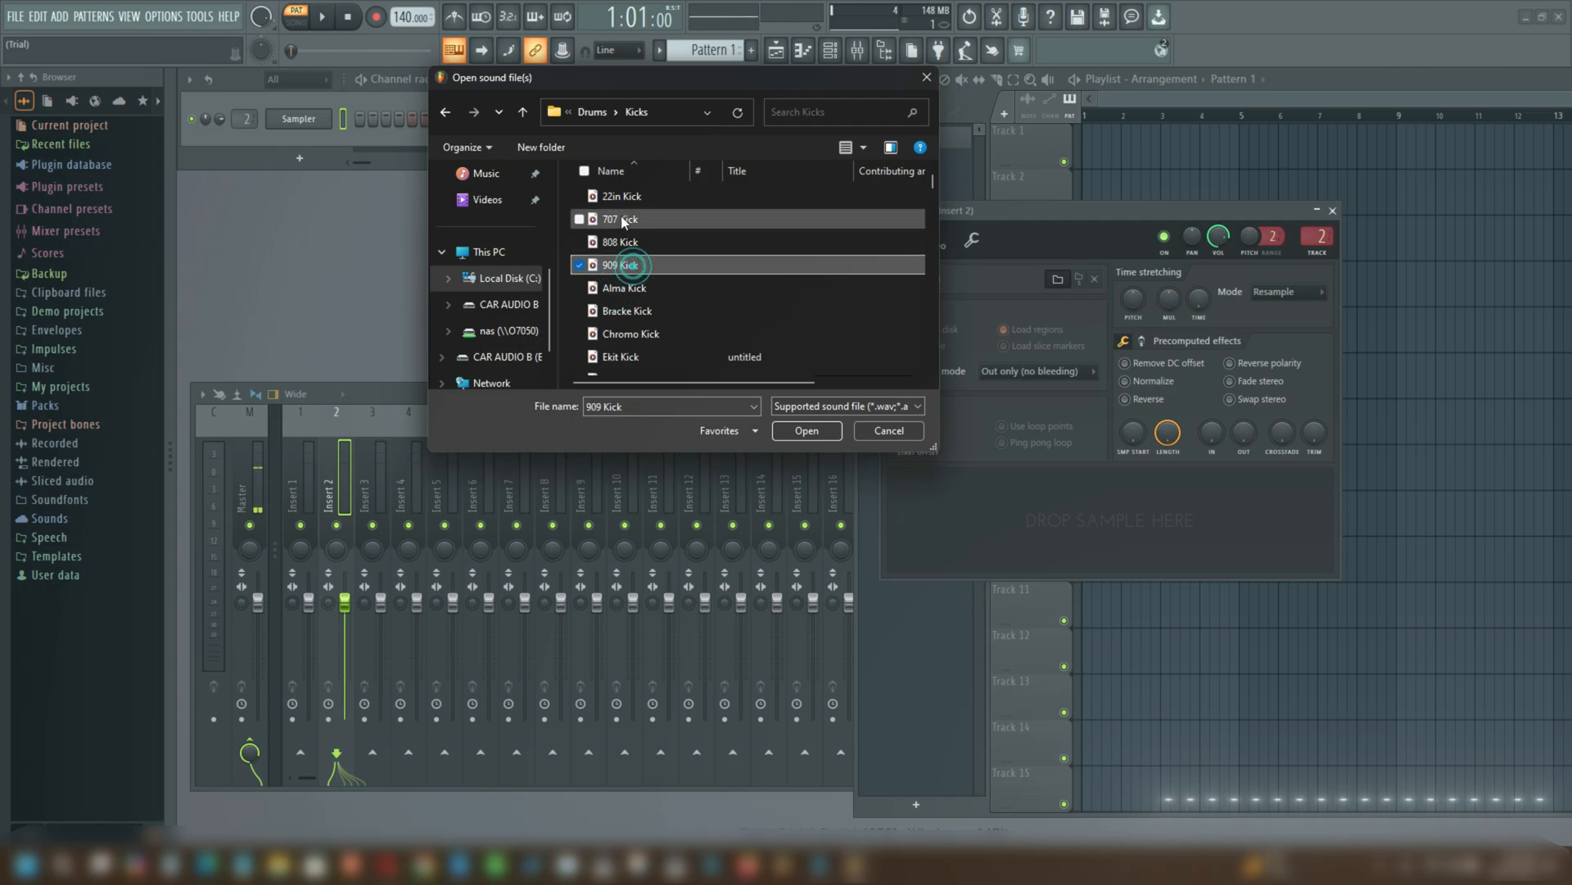
left_click(619, 196)
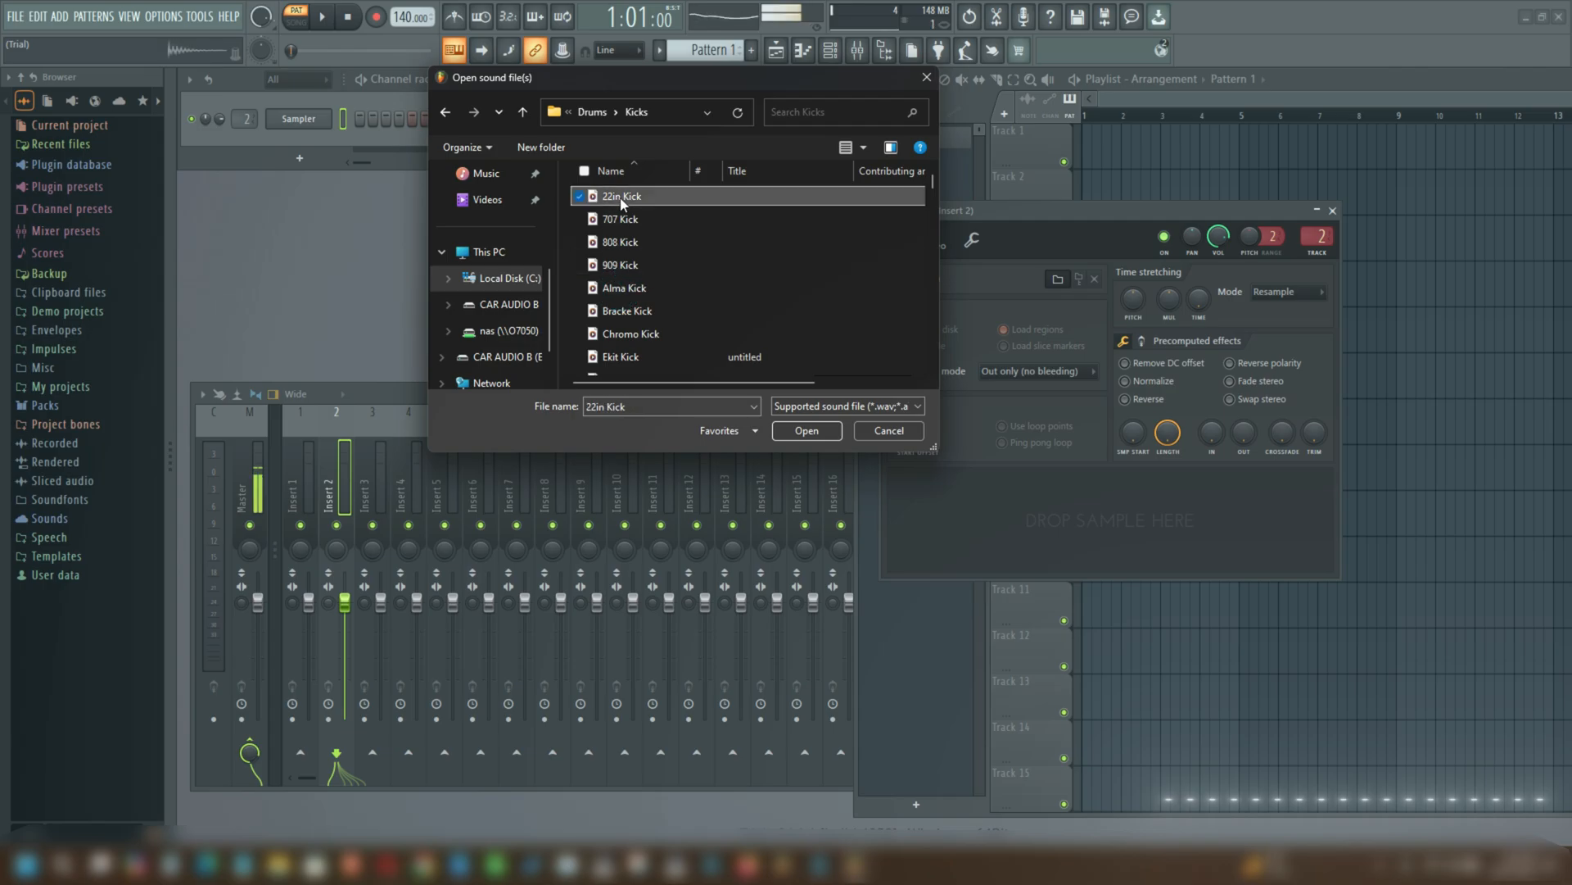
left_click(806, 431)
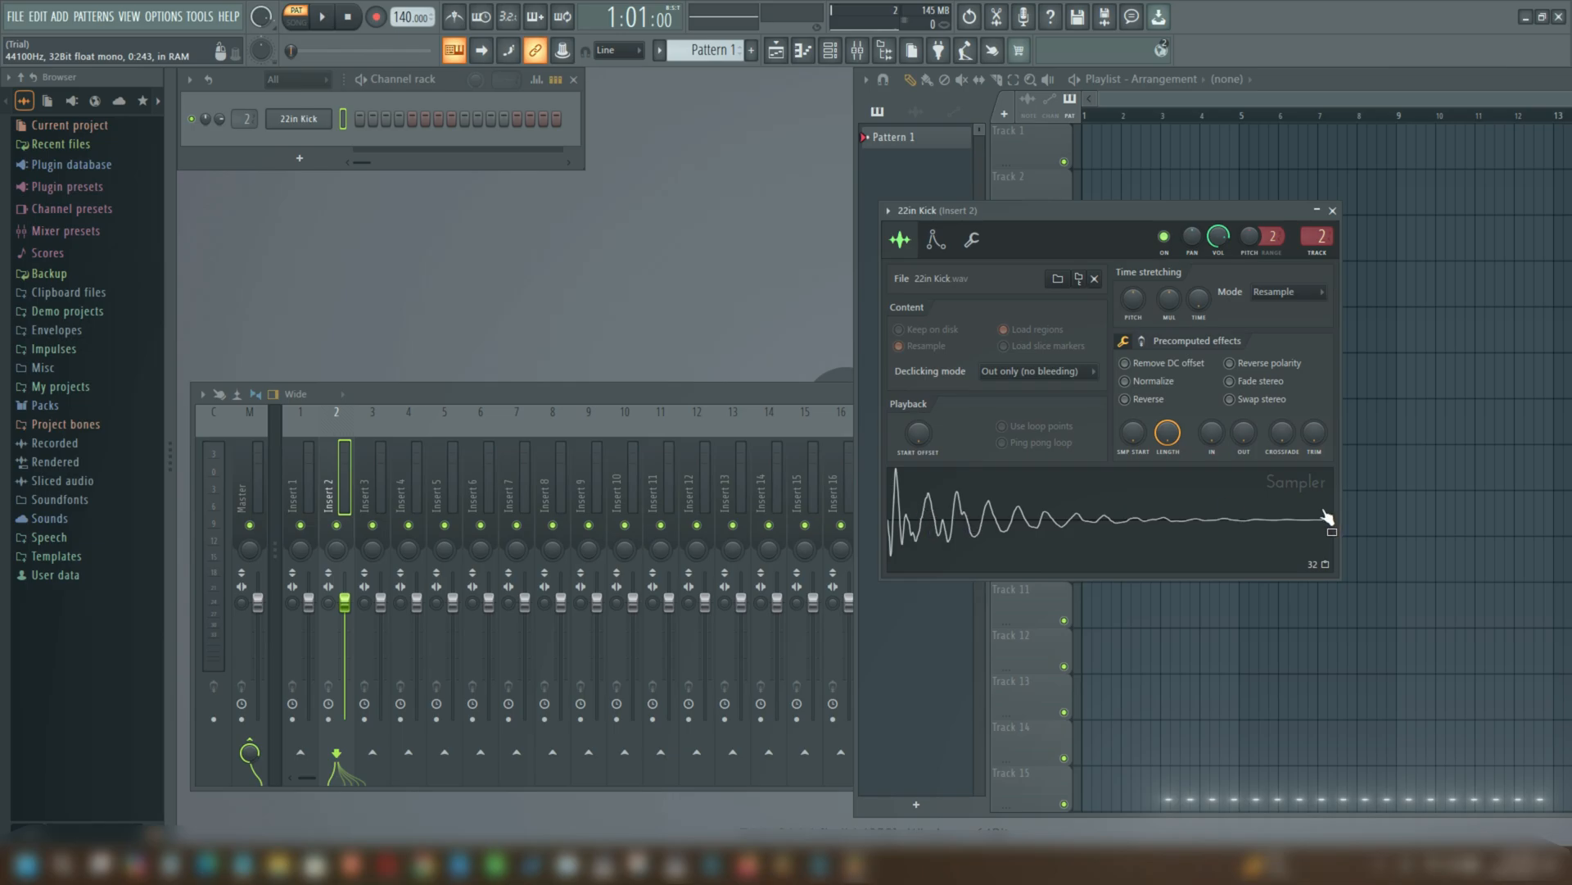
Step: Normalize the 22in Kick sample, set its fade out to about 53%, and close the channel settings
left_click(1127, 382)
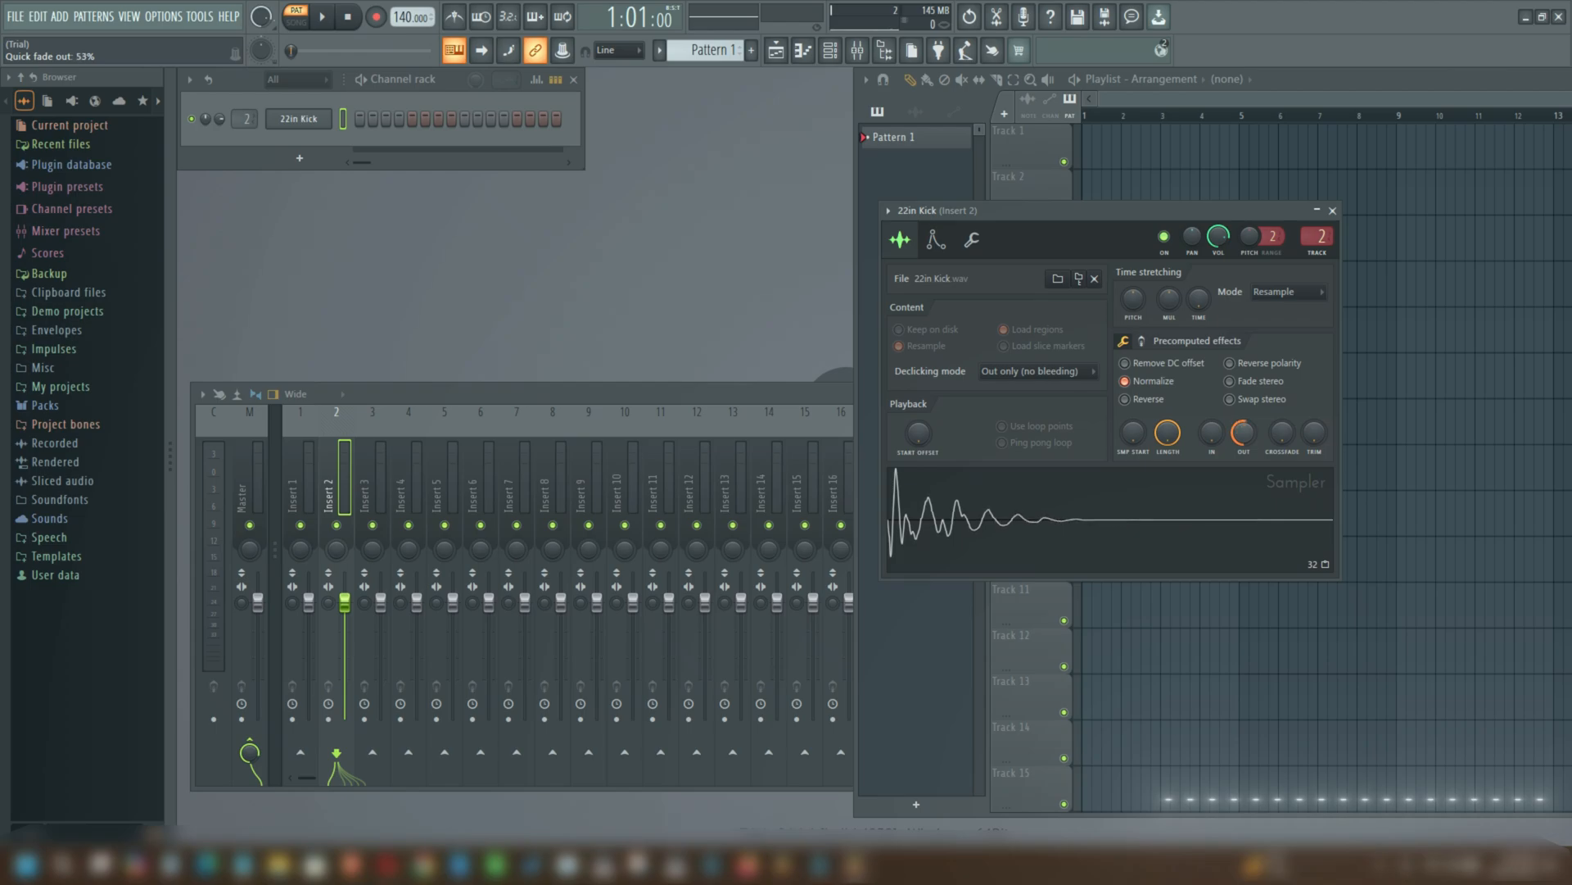
left_click_drag(1243, 434, 1243, 385)
left_click(1333, 211)
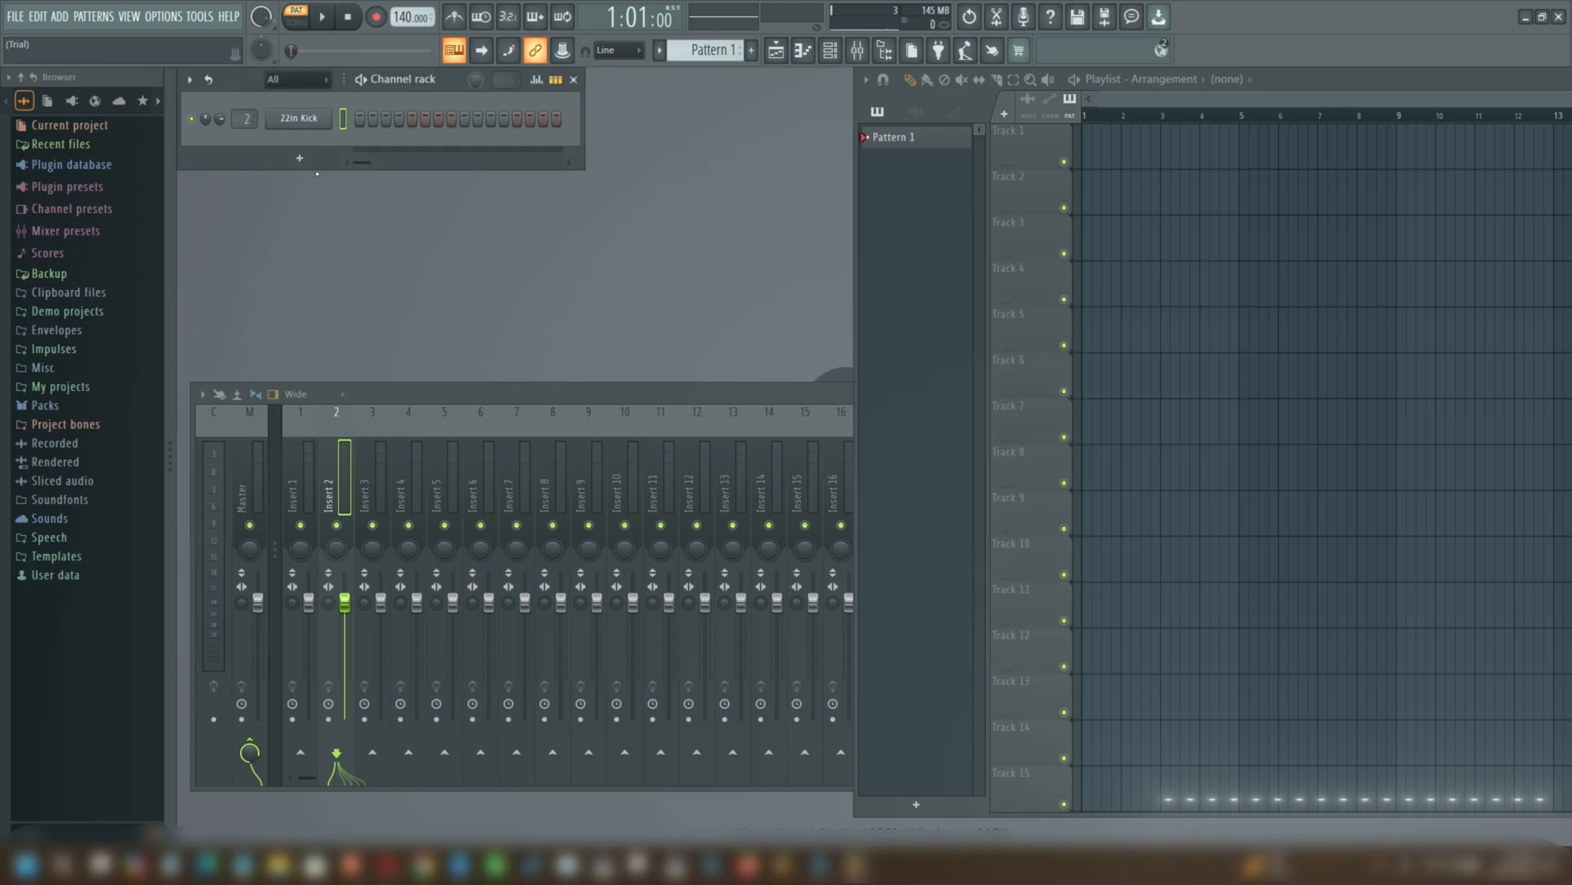
Step: Add a second Sampler channel and load the 909 CH 2 sample from the Drums > Hats folder into it
left_click(299, 158)
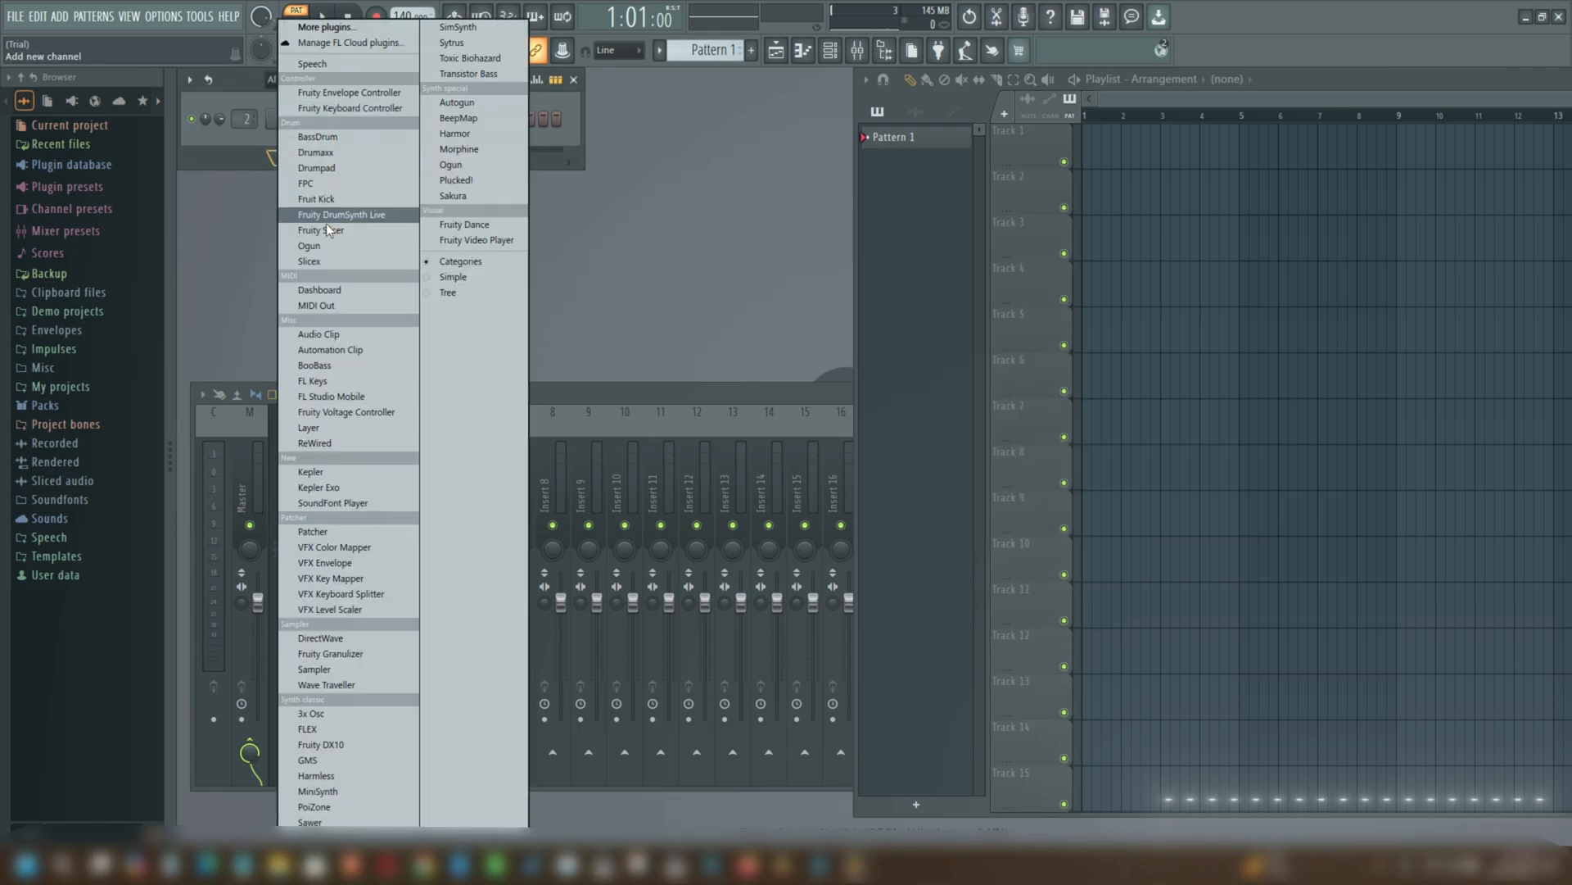
left_click(314, 669)
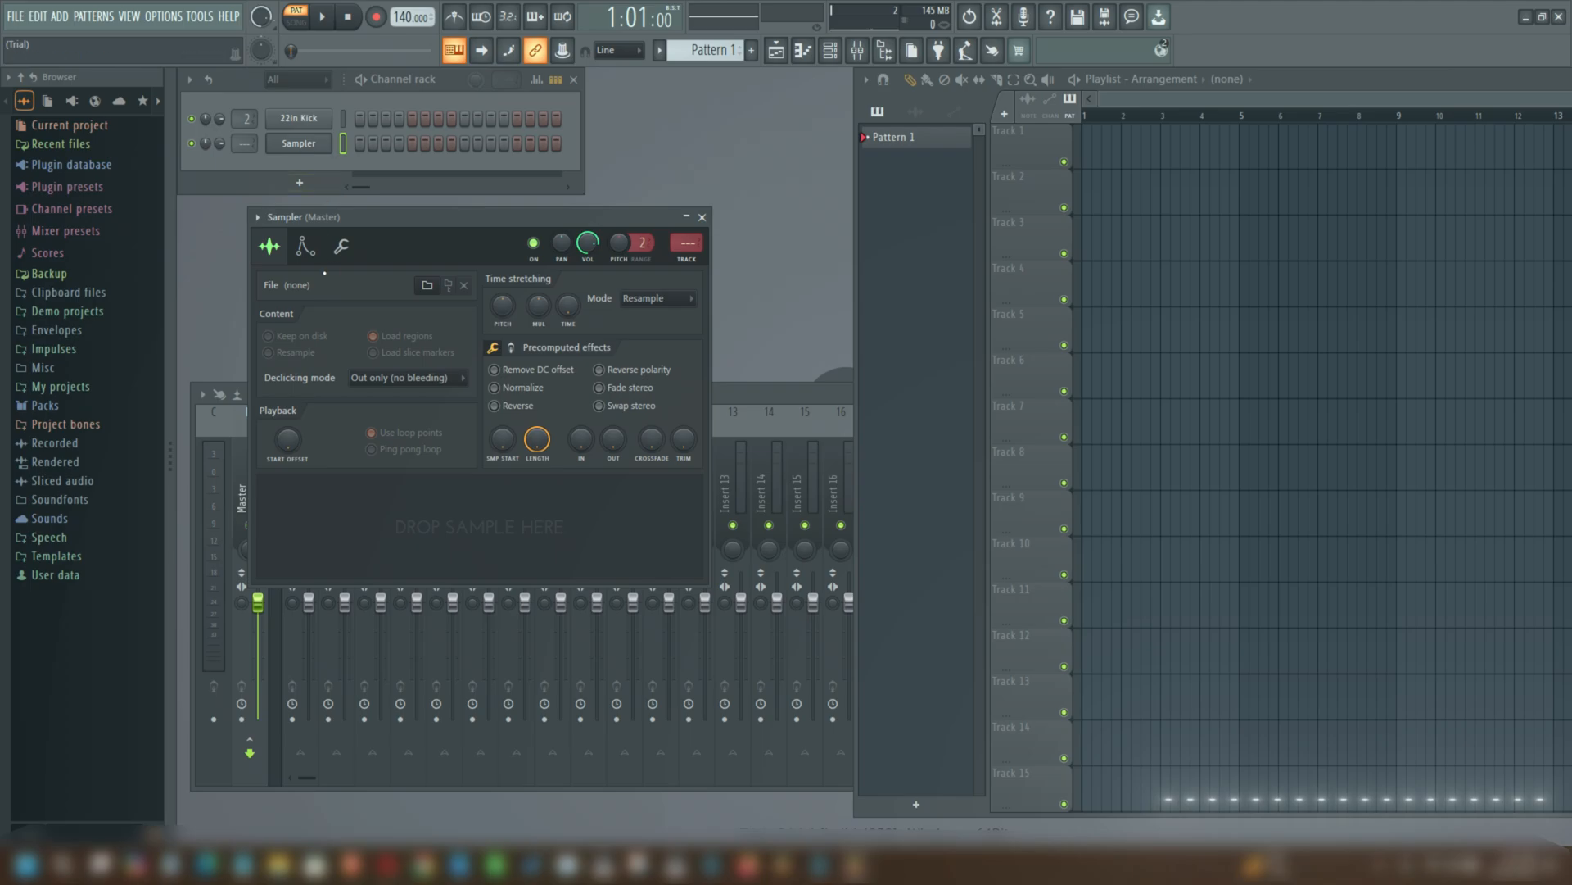
left_click(427, 285)
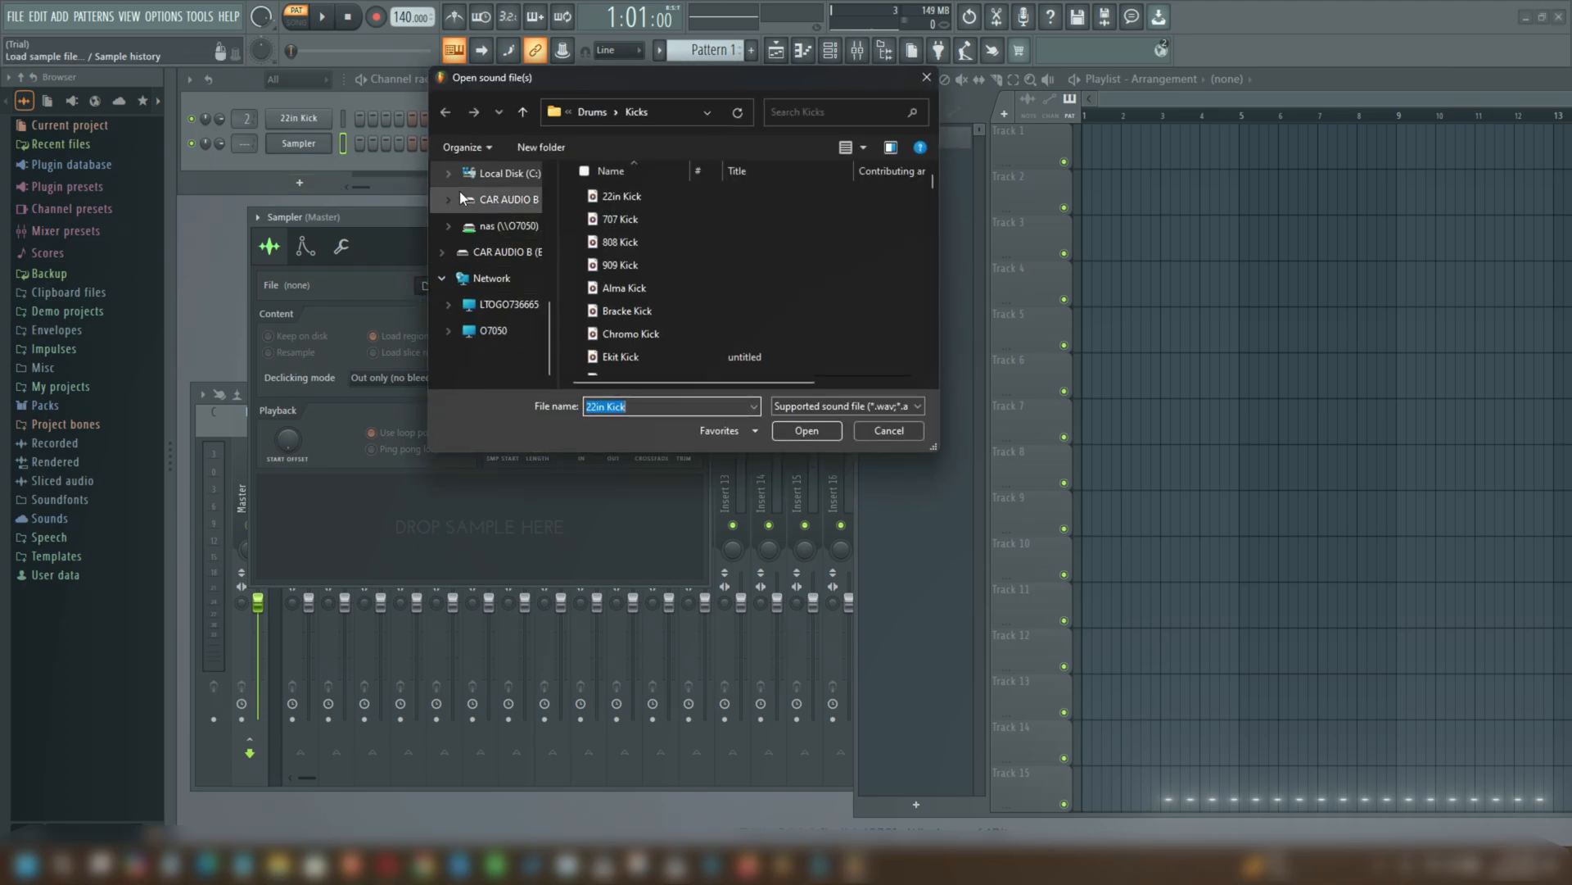
scroll(647, 243, "down", 5)
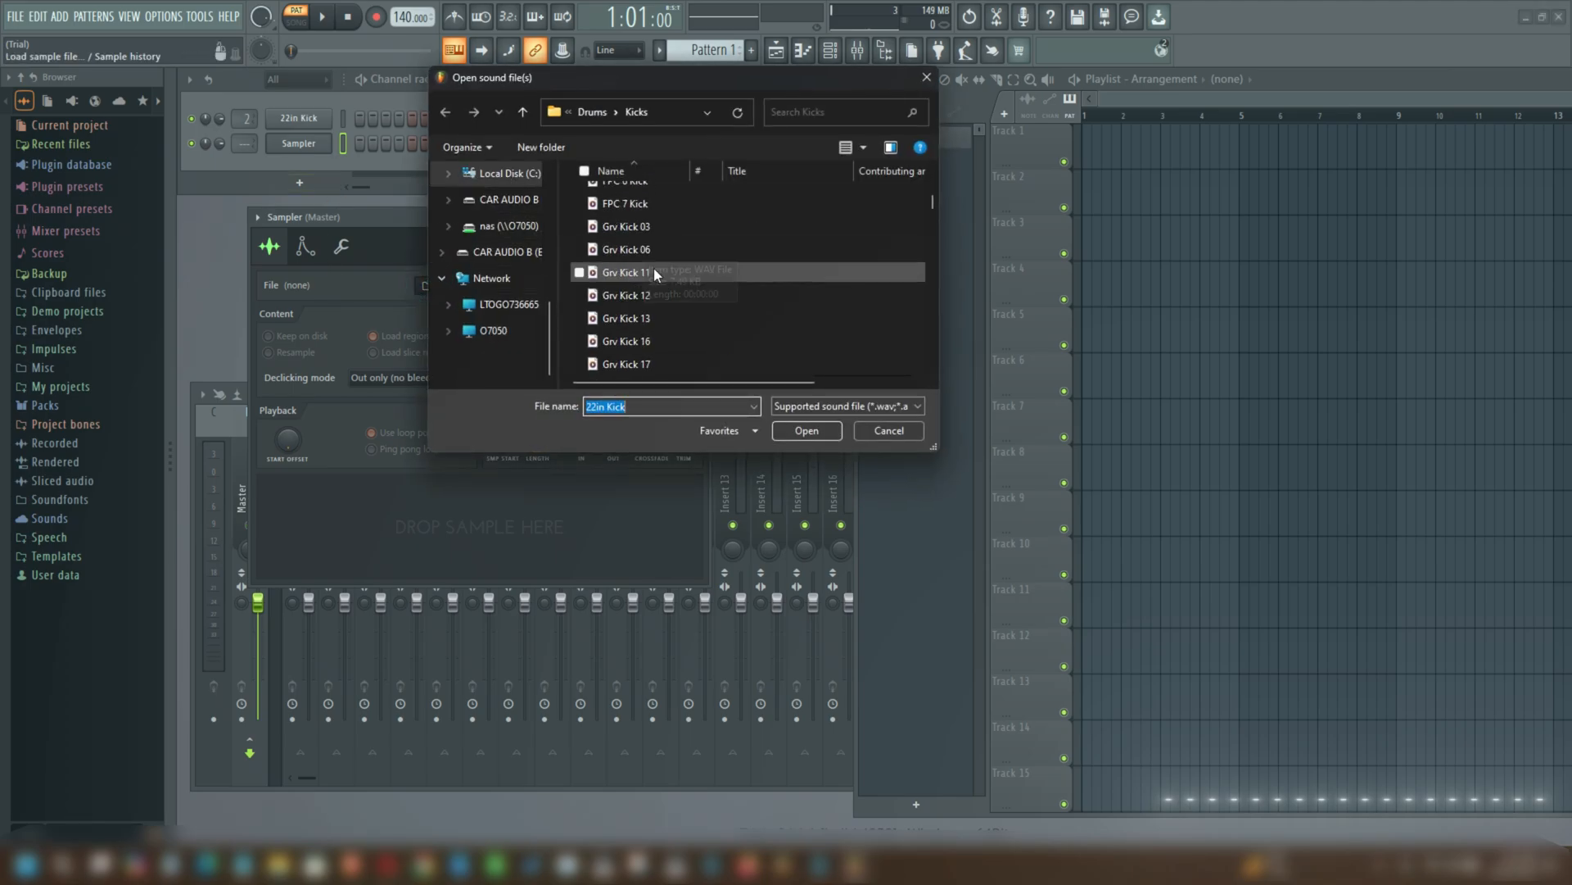
scroll(672, 324, "down", 5)
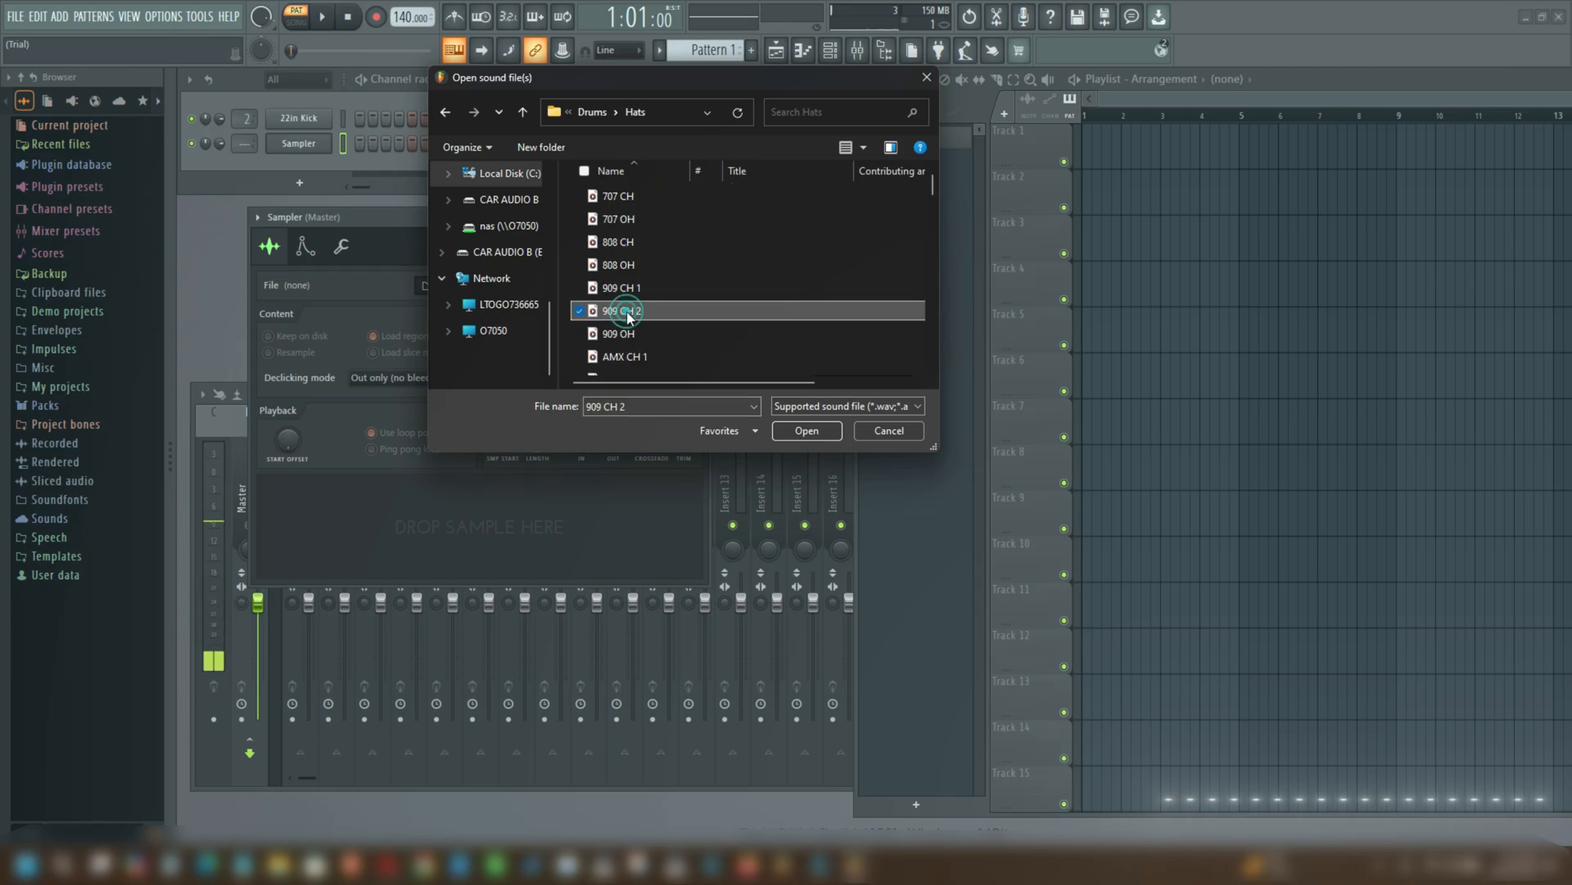
left_click(626, 310)
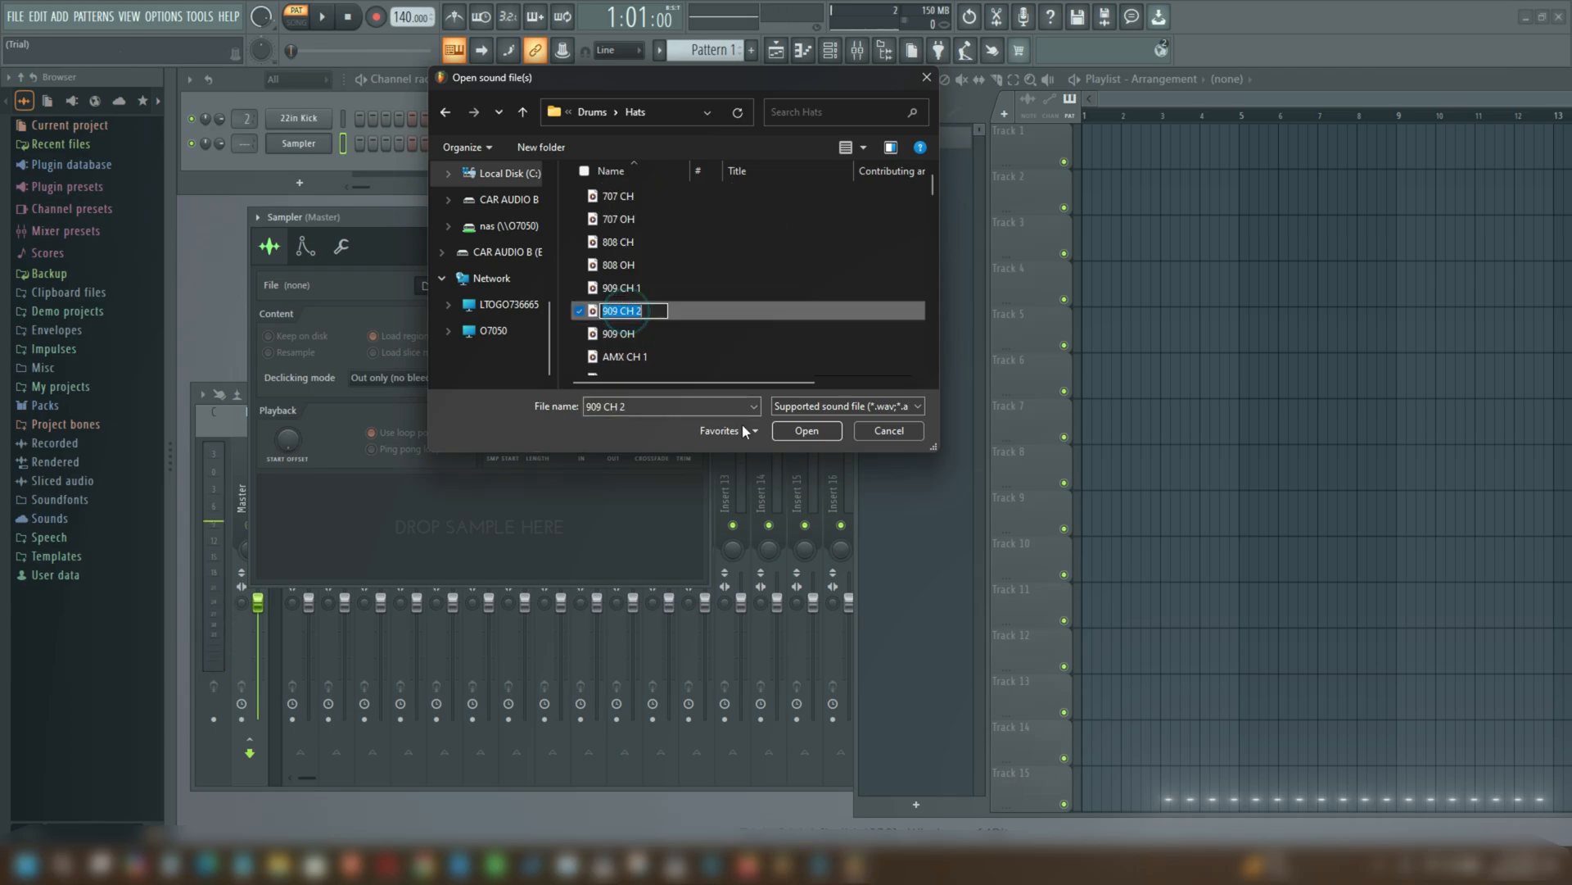
left_click(785, 432)
left_click(807, 432)
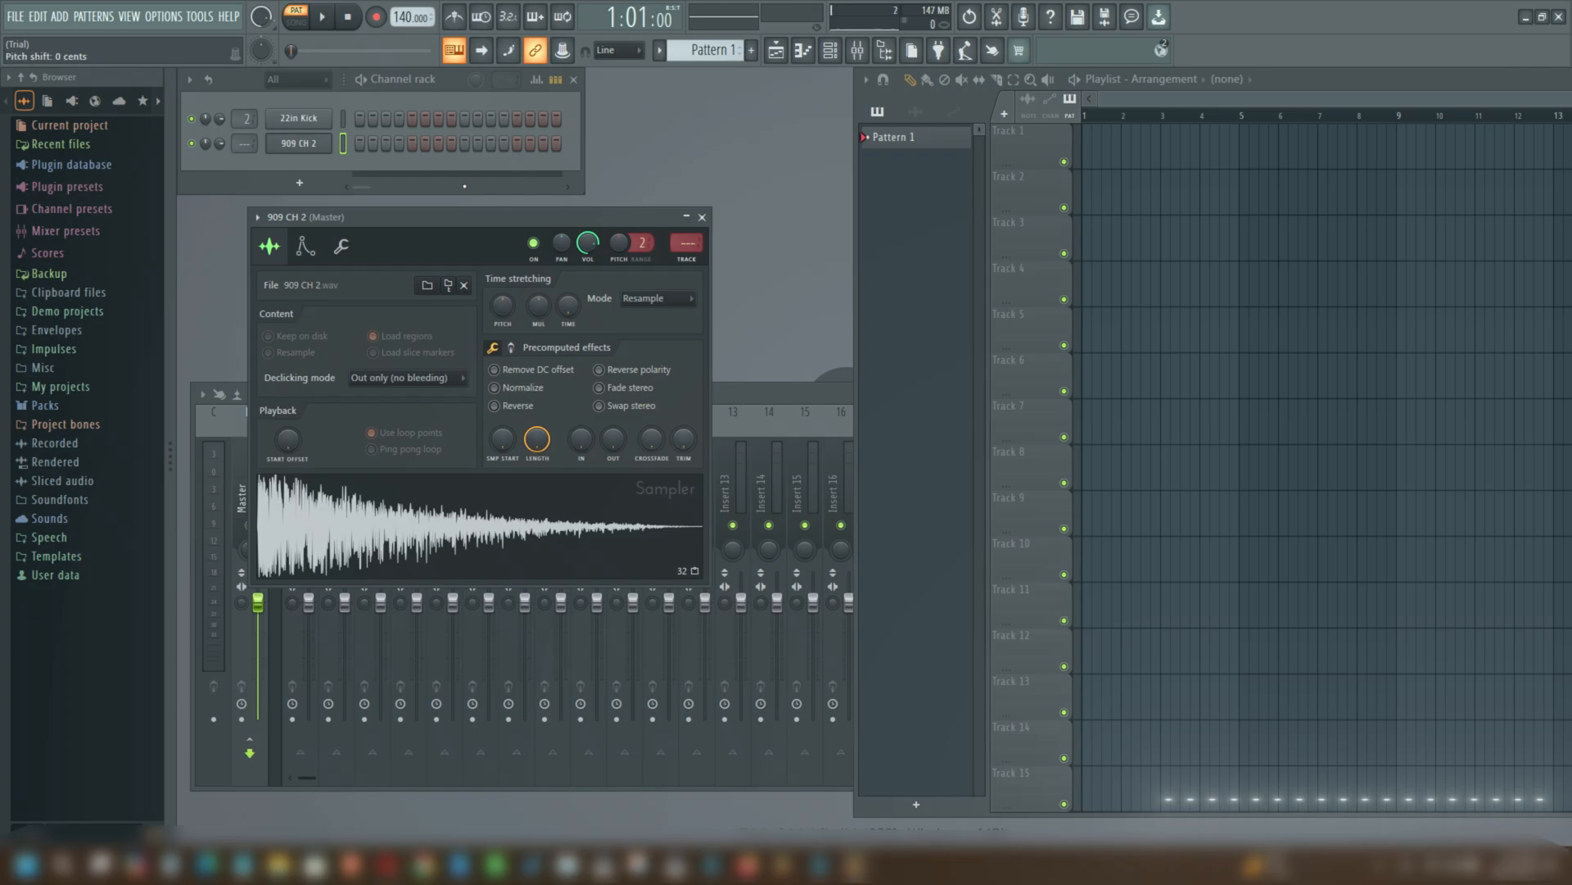
left_click(704, 218)
Step: Add a third Sampler channel and load the FPC Snare 1 sample from the Drums > Snares folder into it
left_click(300, 181)
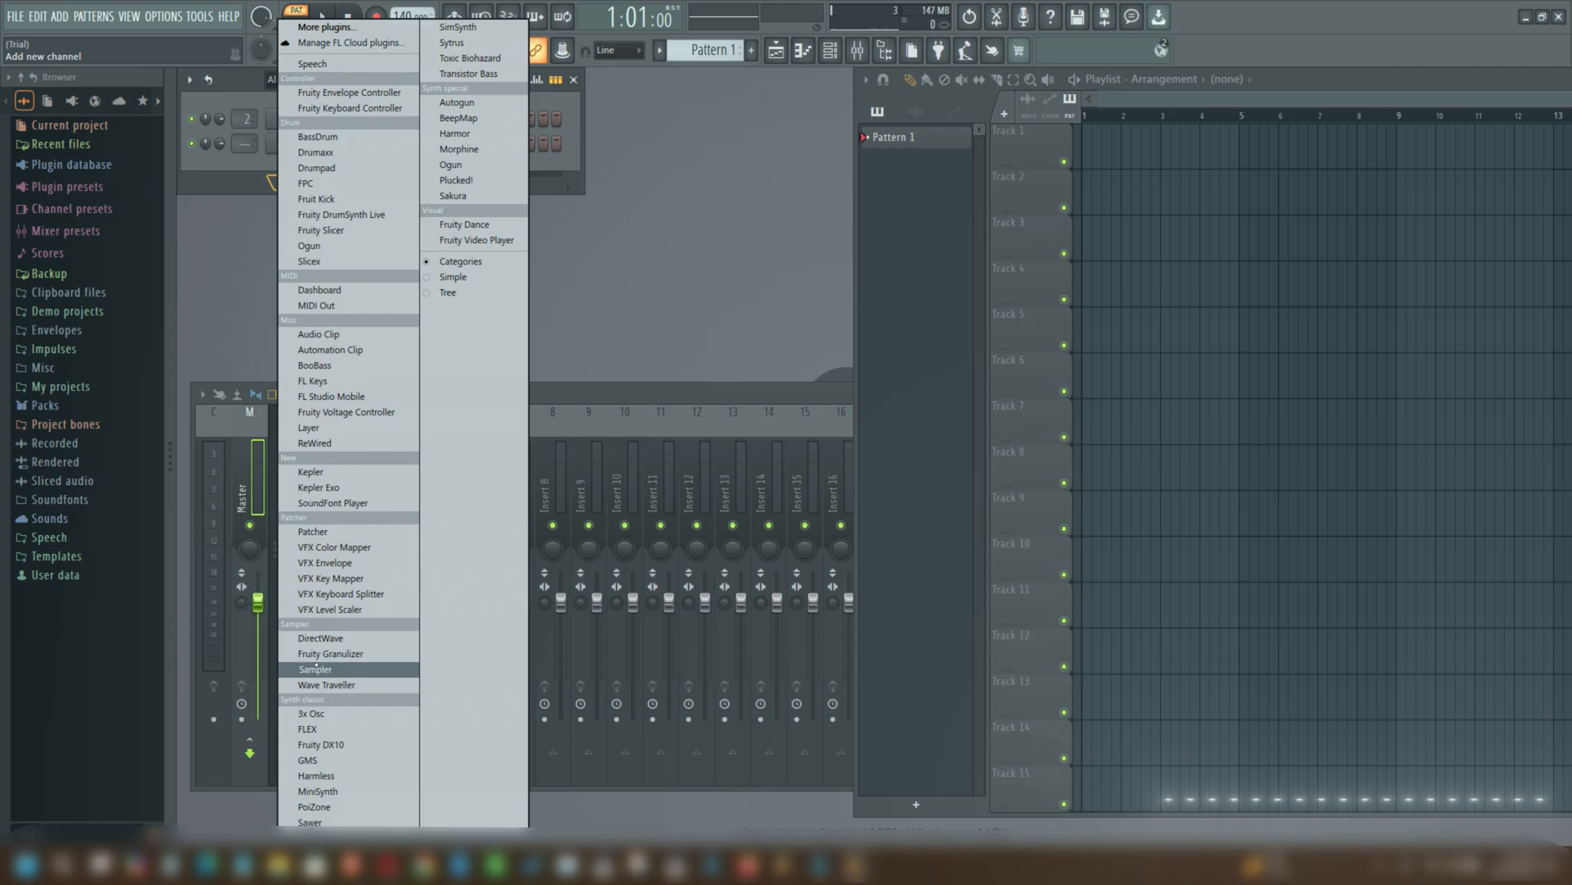
left_click(316, 668)
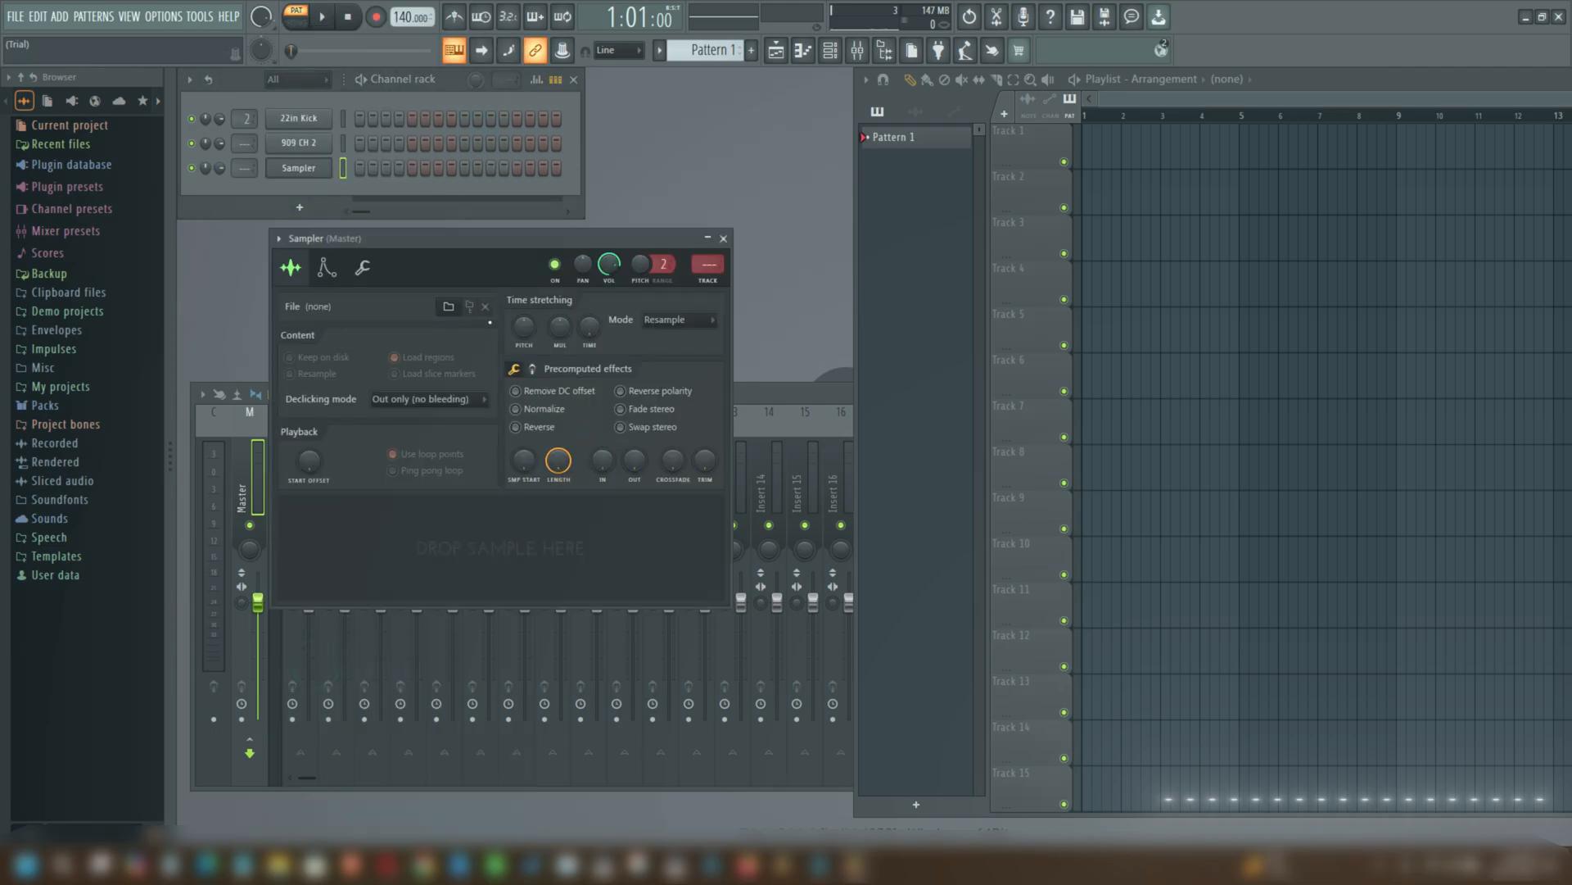
left_click(446, 305)
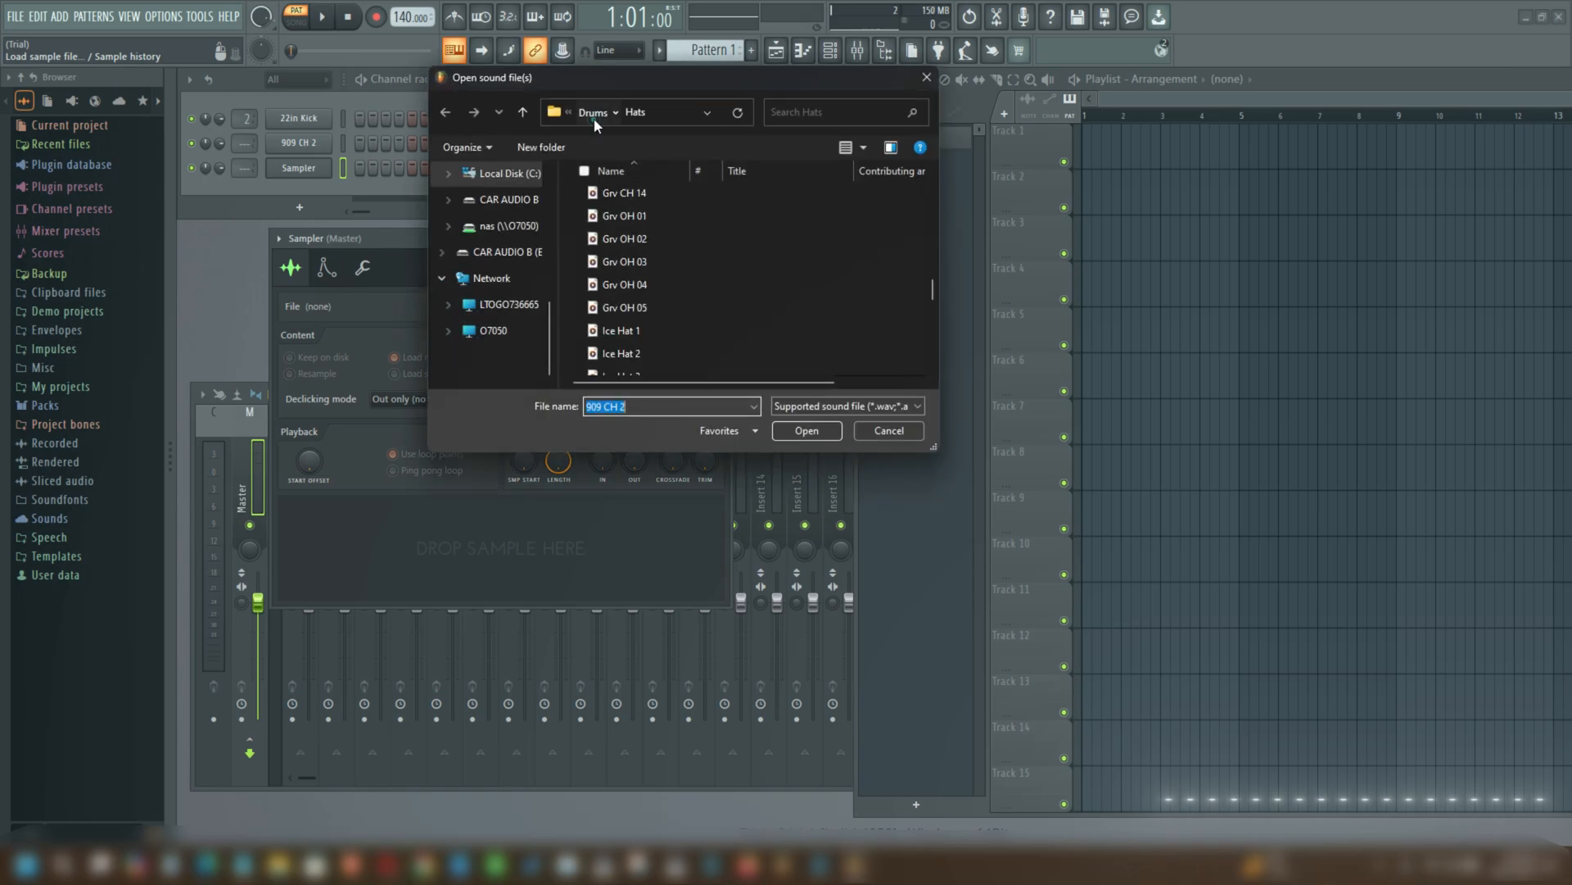
left_click(595, 112)
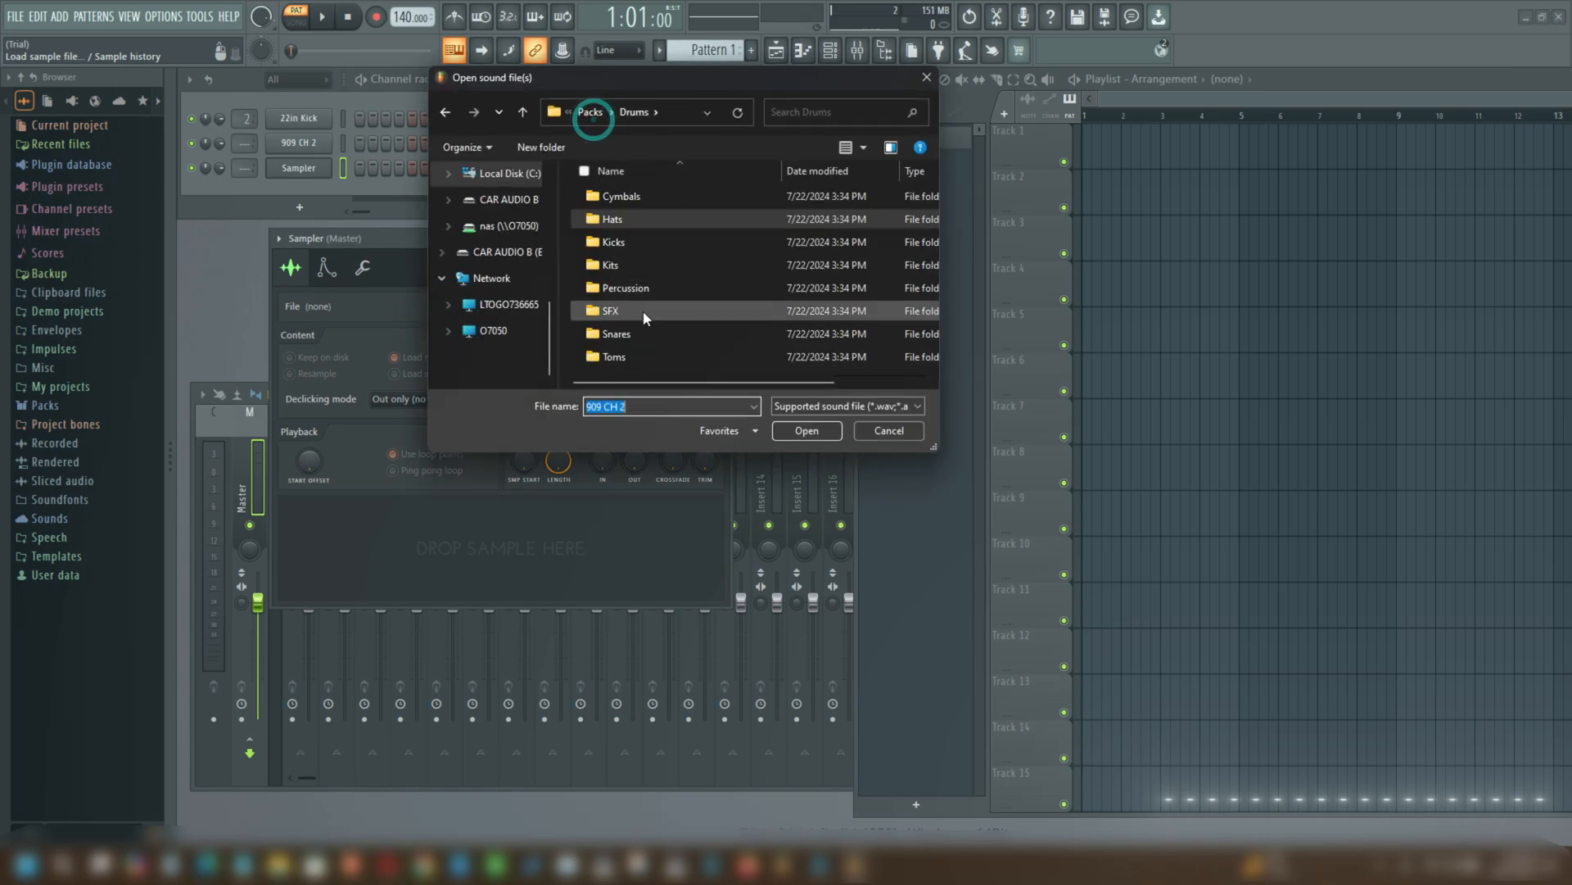
left_click(606, 341)
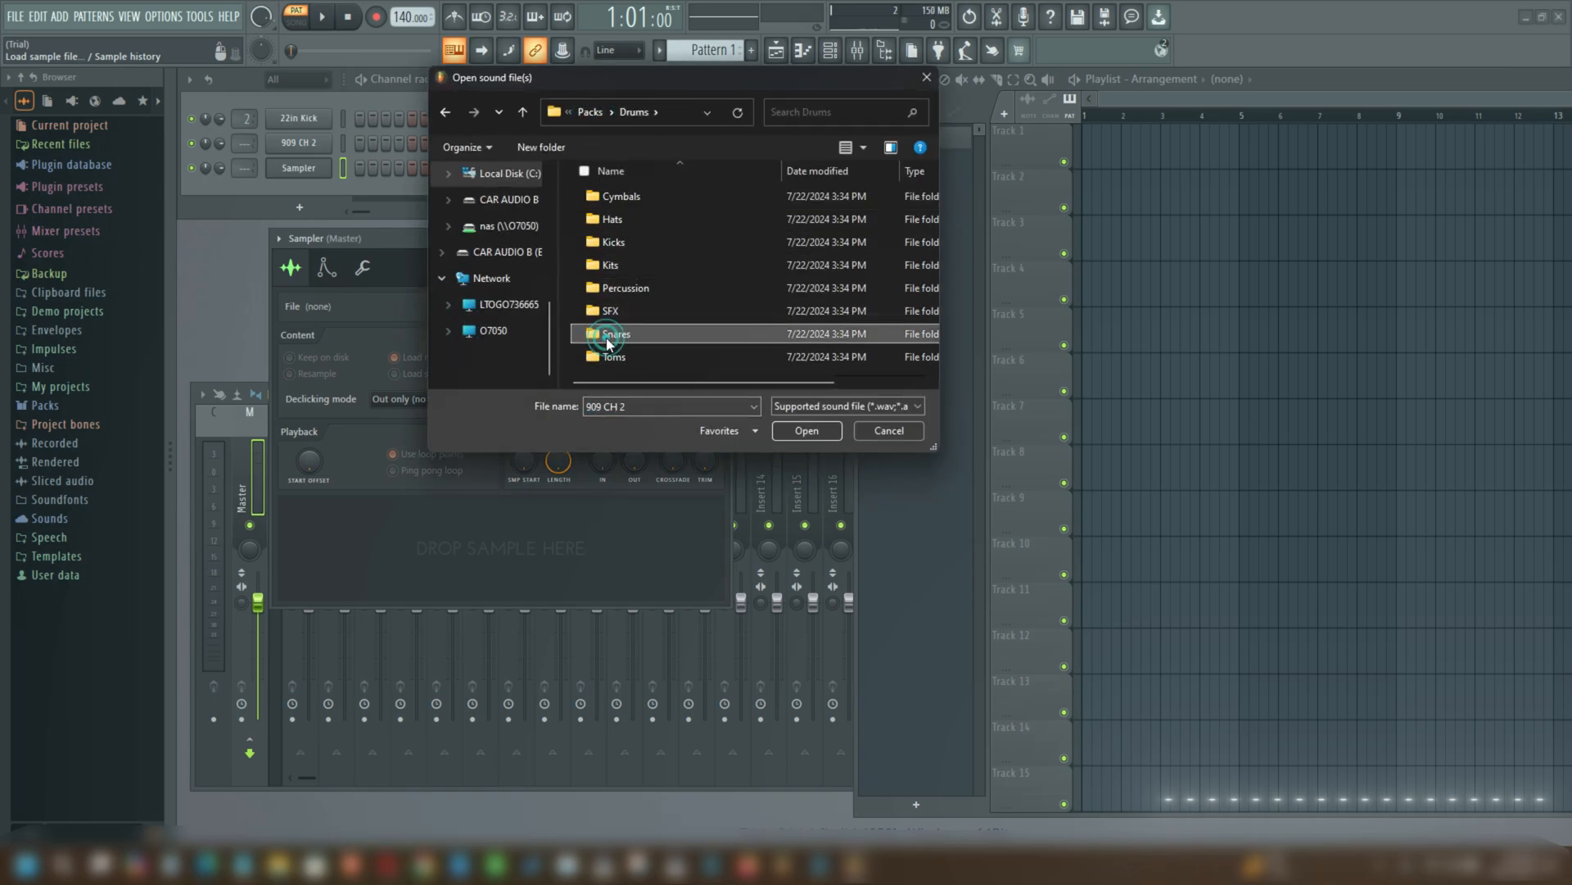
double_click(592, 341)
scroll(644, 220, "down", 5)
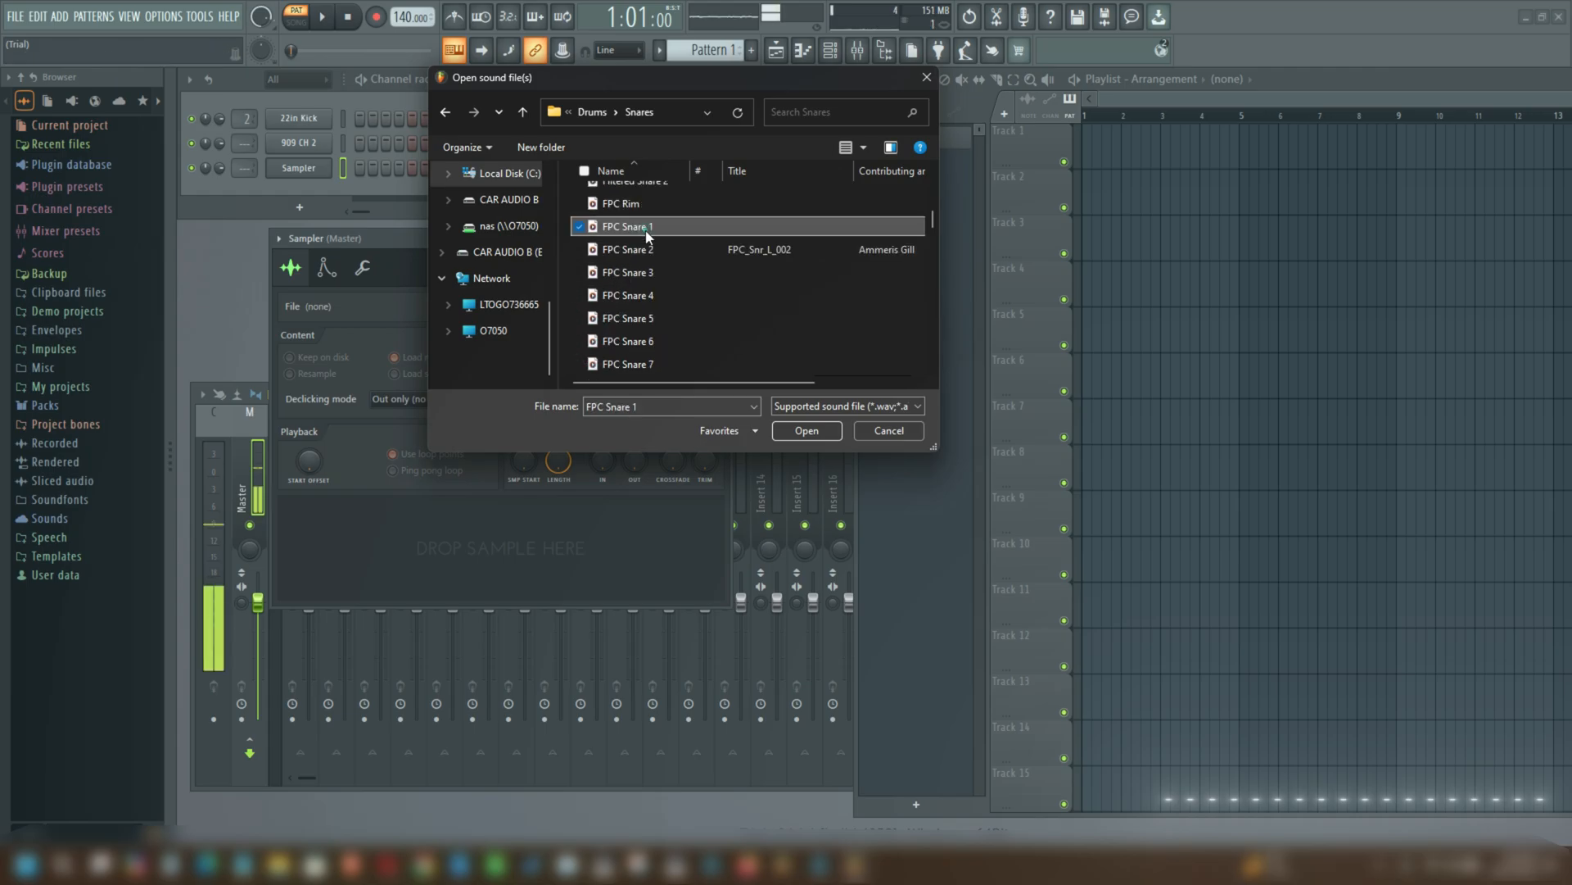
left_click(645, 227)
left_click(807, 430)
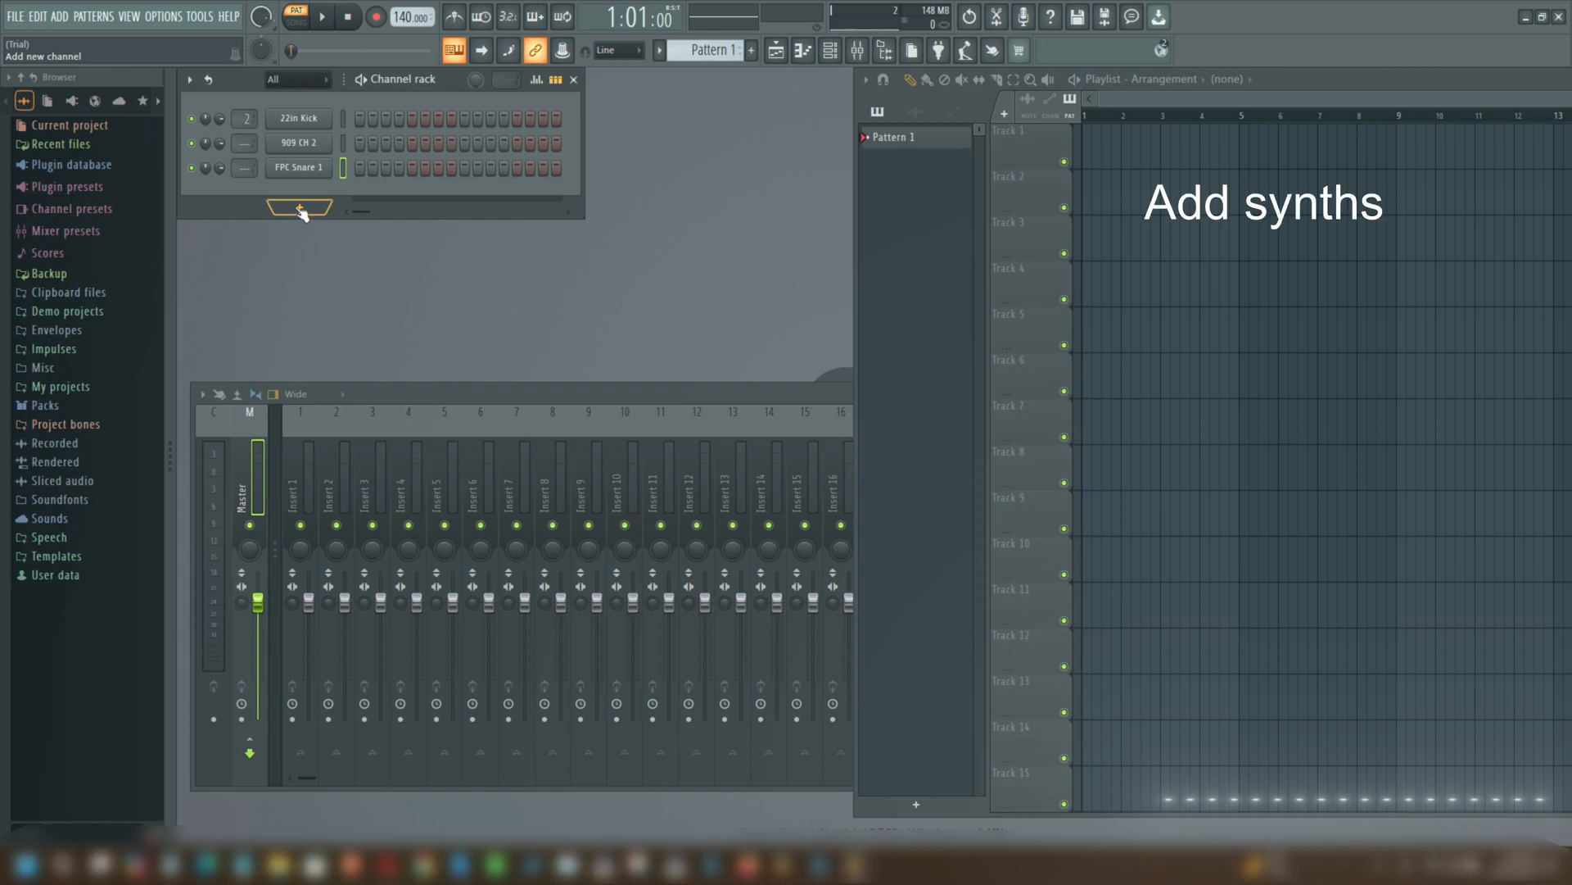
Step: Add a BooBass channel, move its plugin window clear of the Channel rack and minimize it
left_click(300, 208)
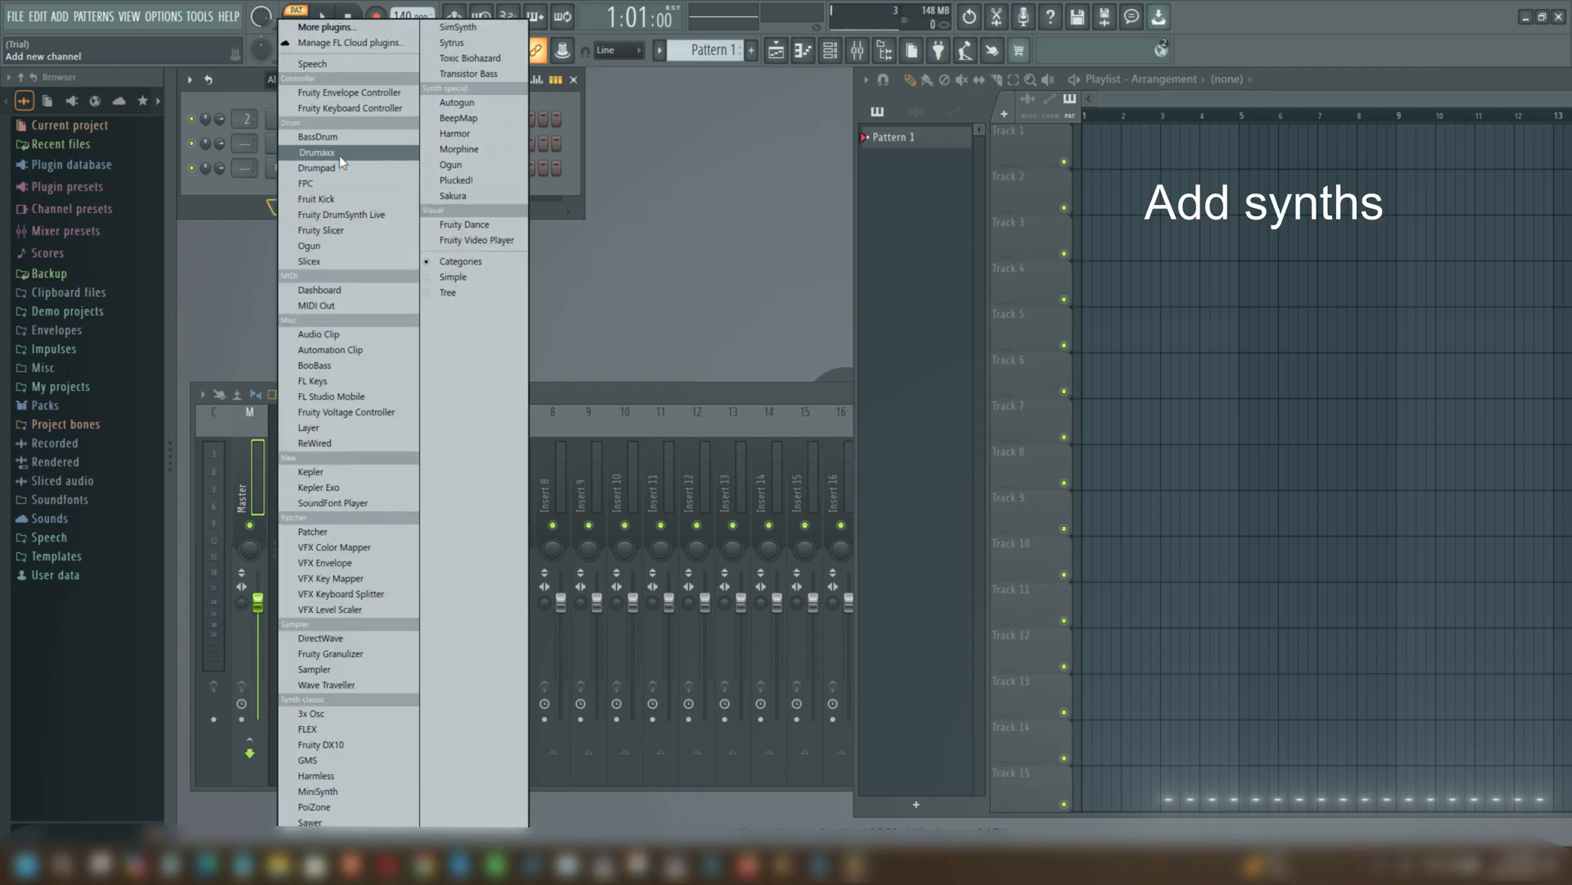
left_click(318, 367)
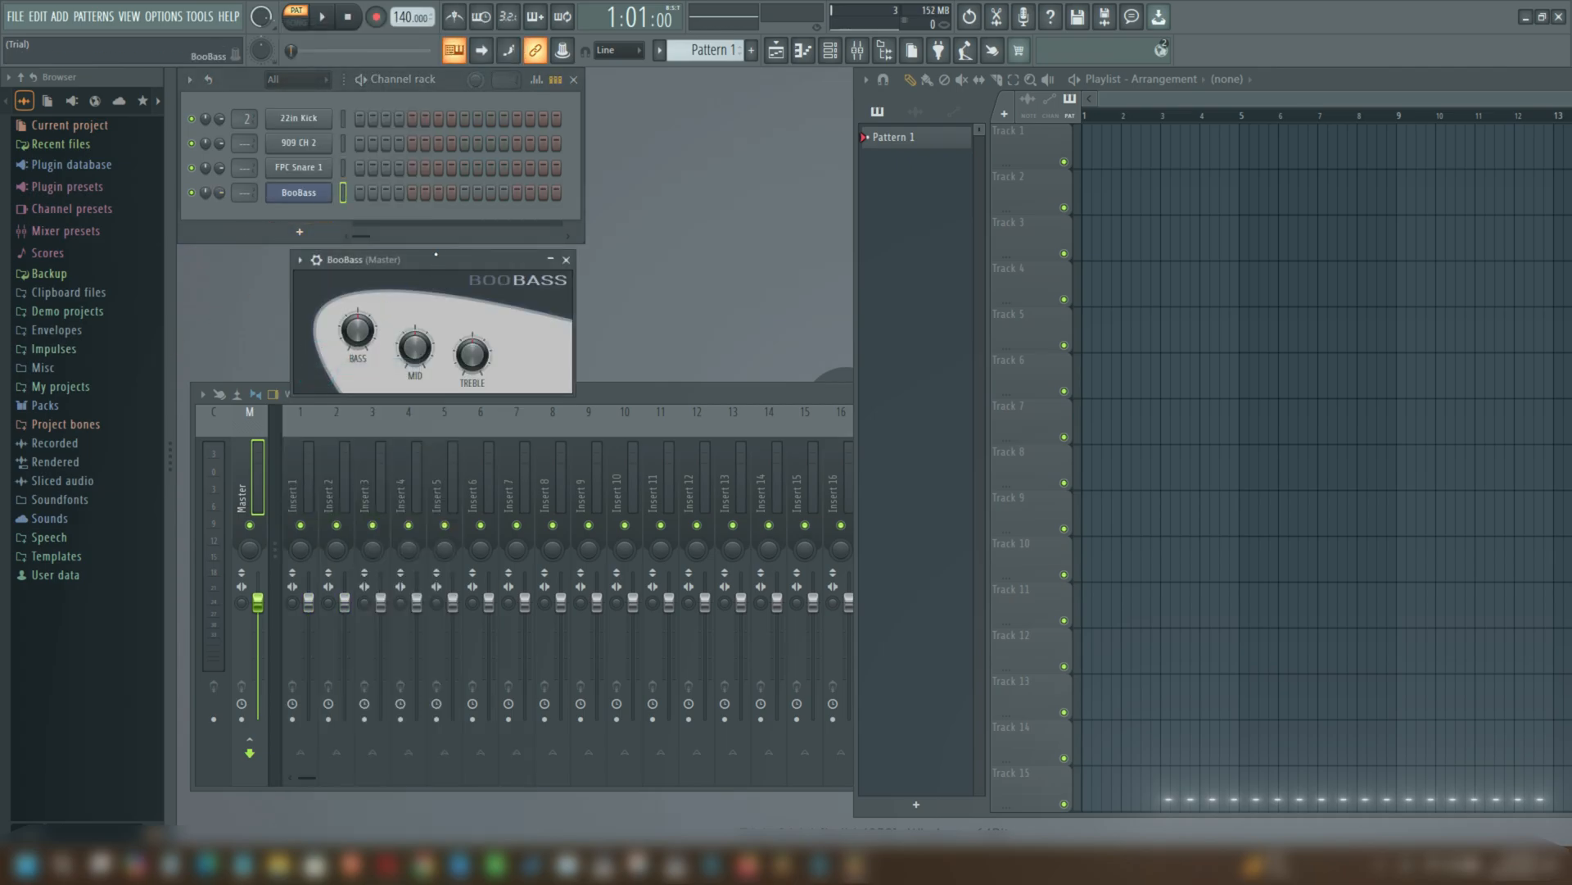
left_click_drag(436, 254, 725, 253)
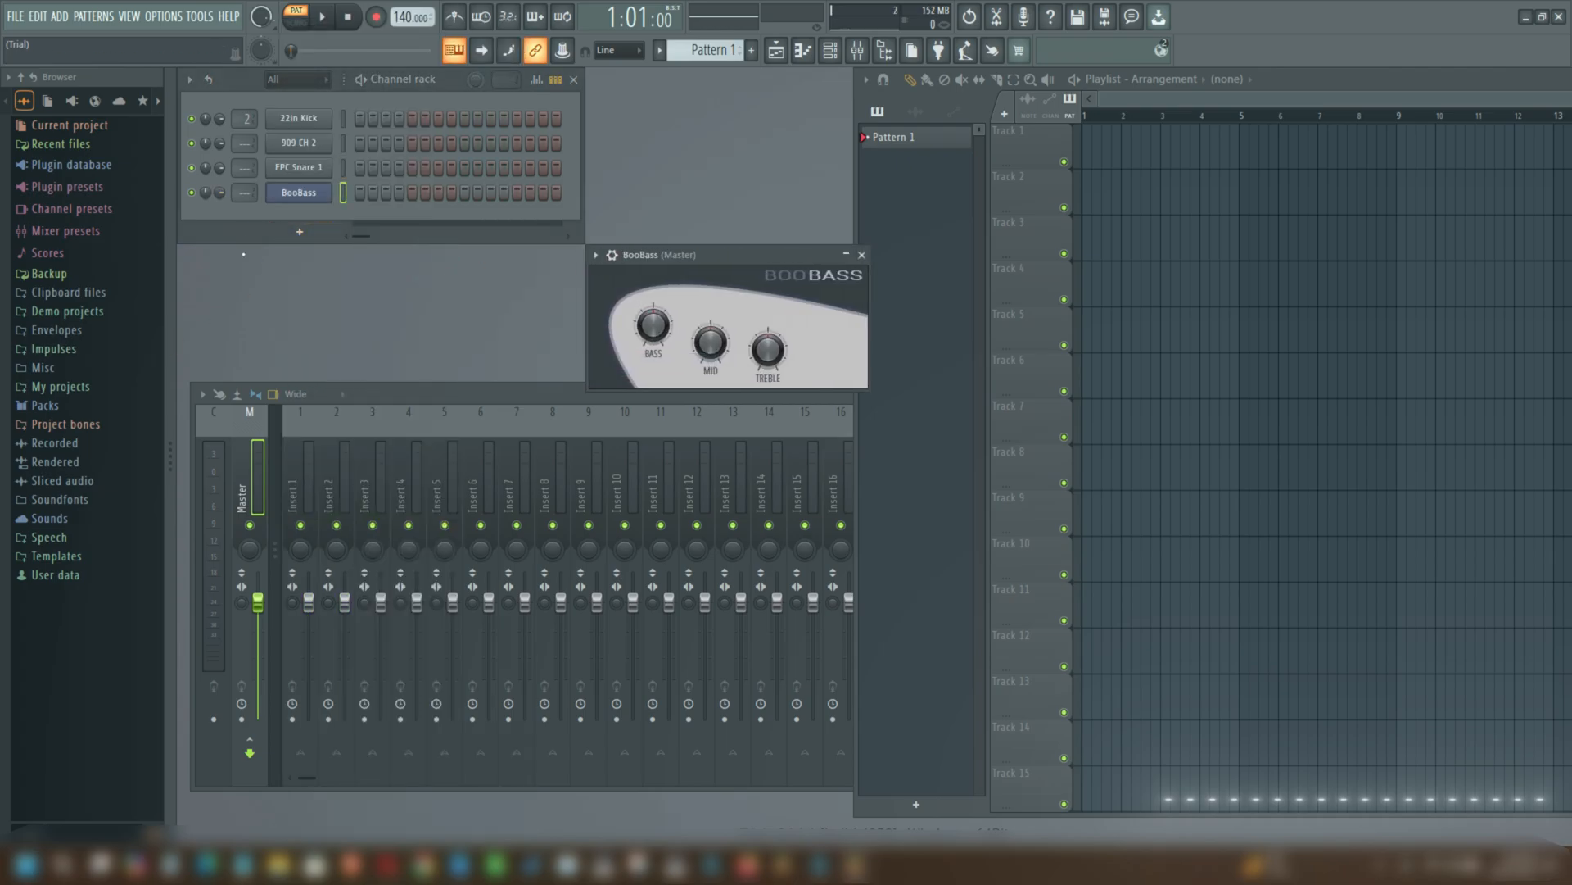
left_click(848, 256)
Step: Add an FL Keys channel, audition a note on its keyboard and close the plugin window
left_click(299, 232)
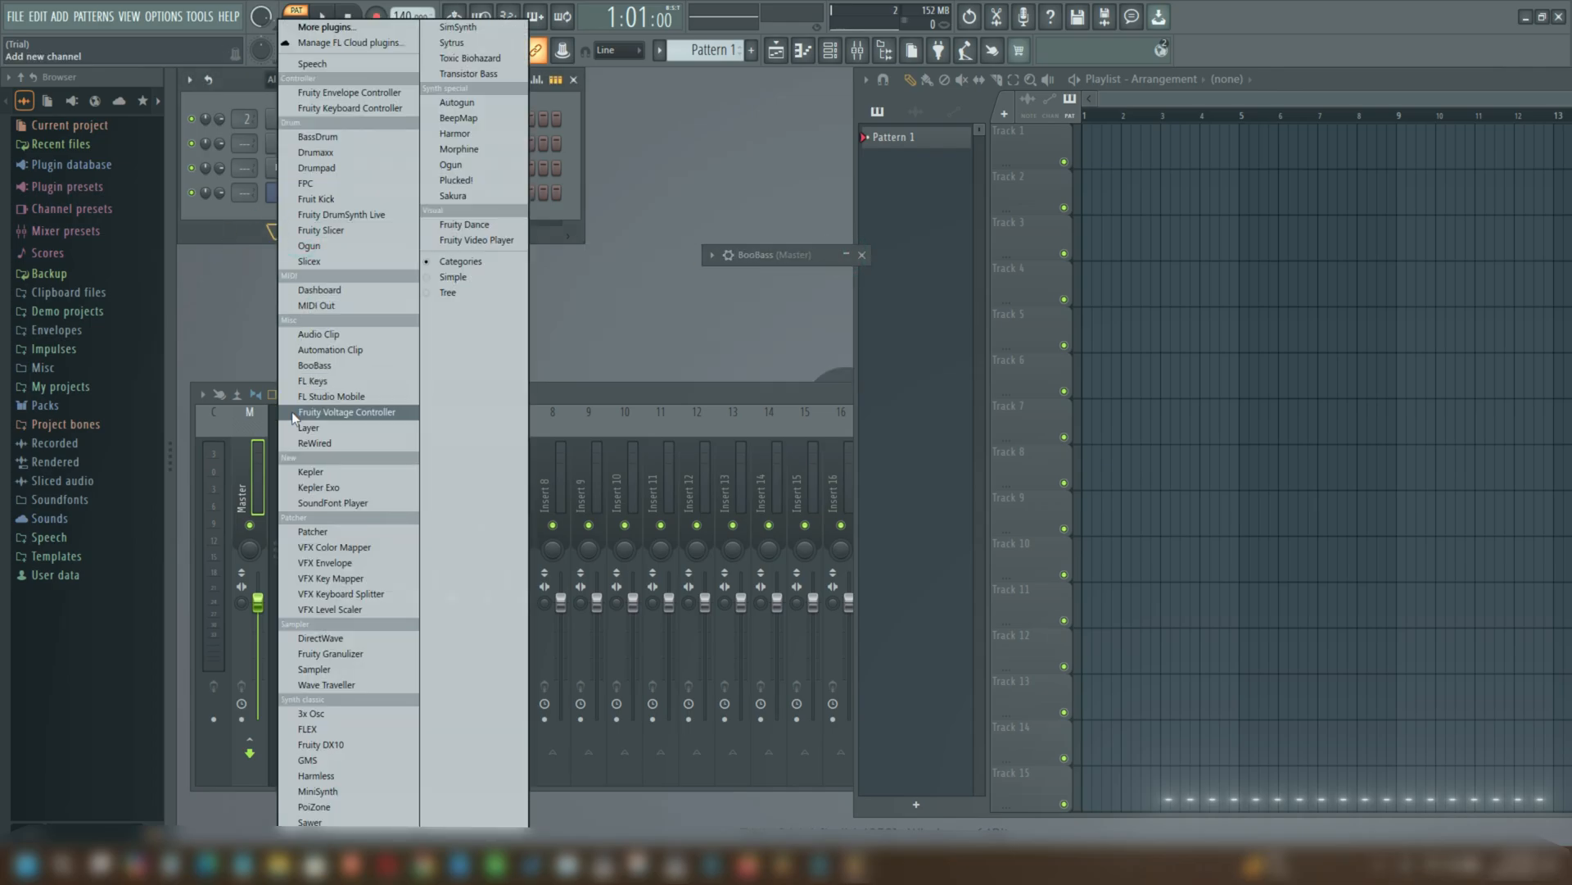
left_click(313, 380)
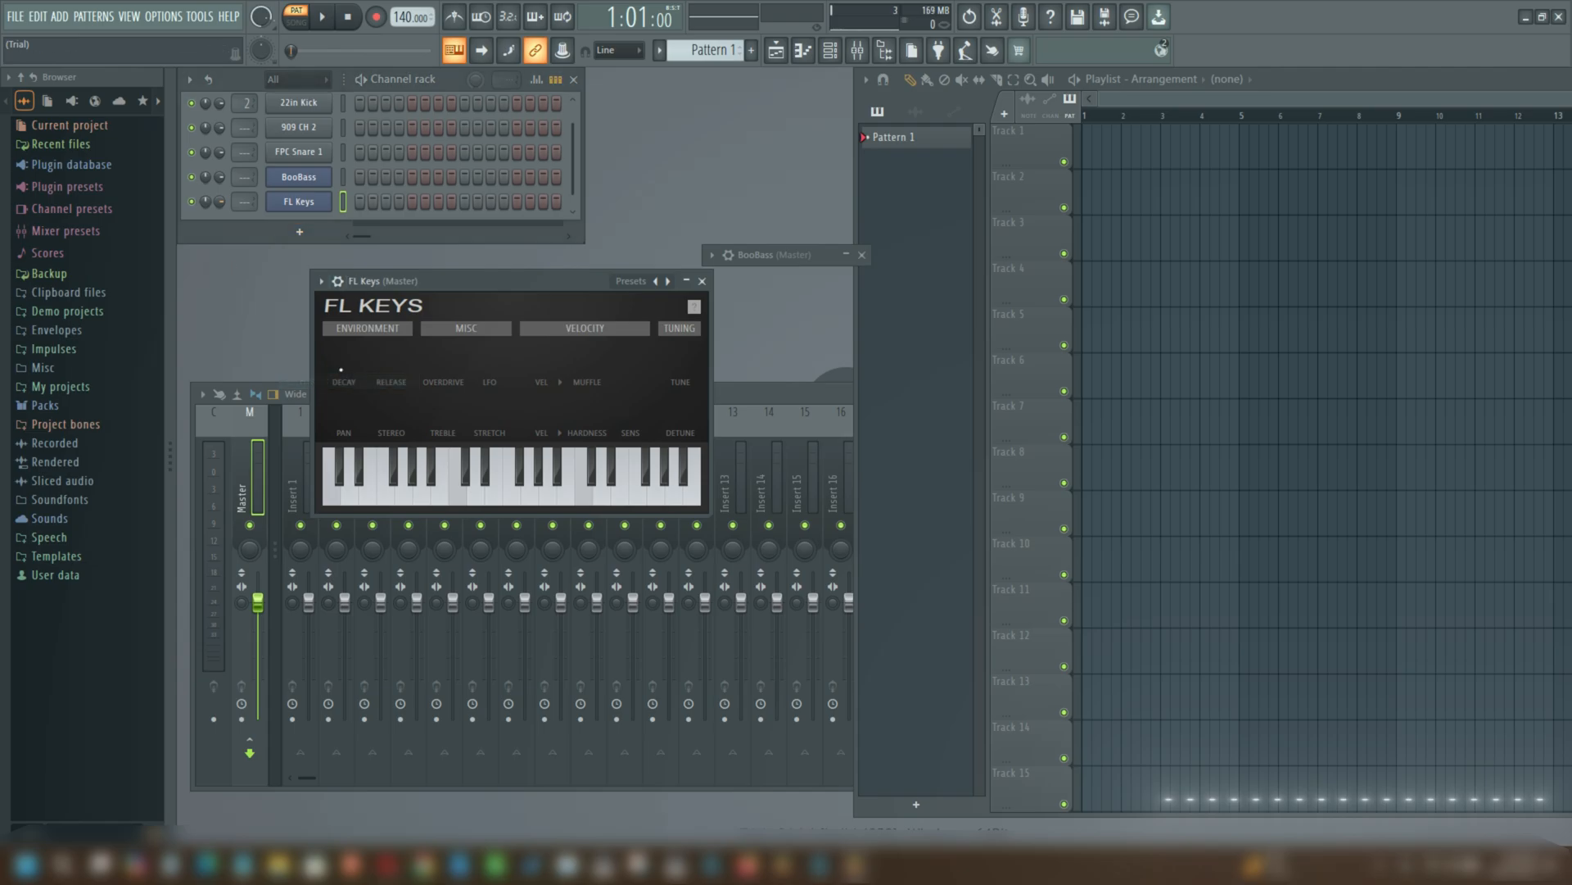
left_click(572, 490)
left_click(702, 281)
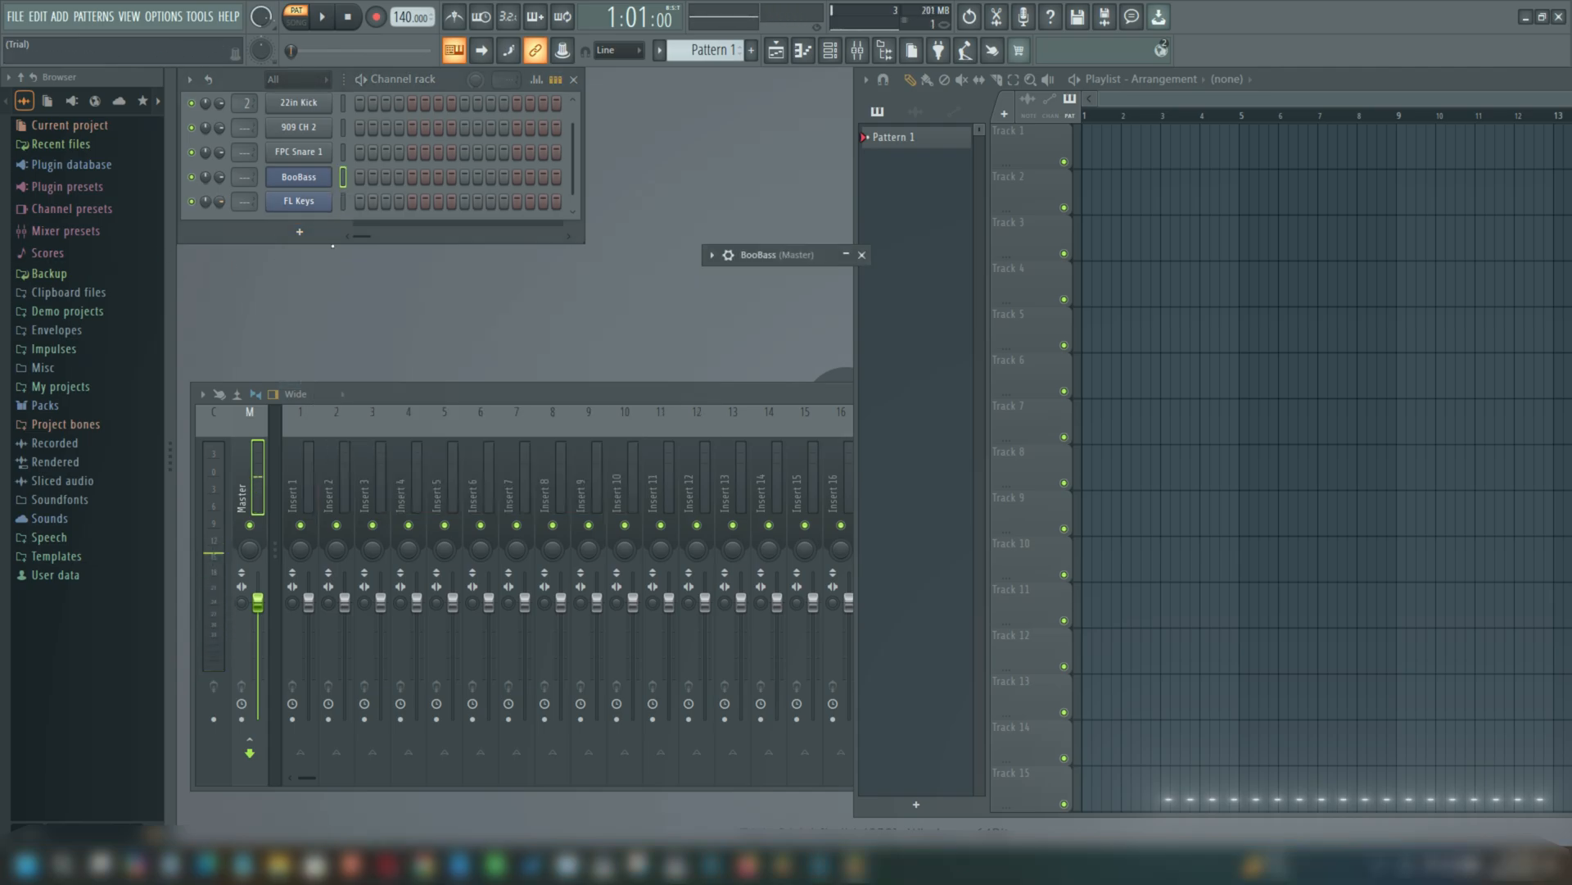
Step: Add a Harmless synth channel, move its window over the Playlist and audition a note on its keyboard
left_click(278, 235)
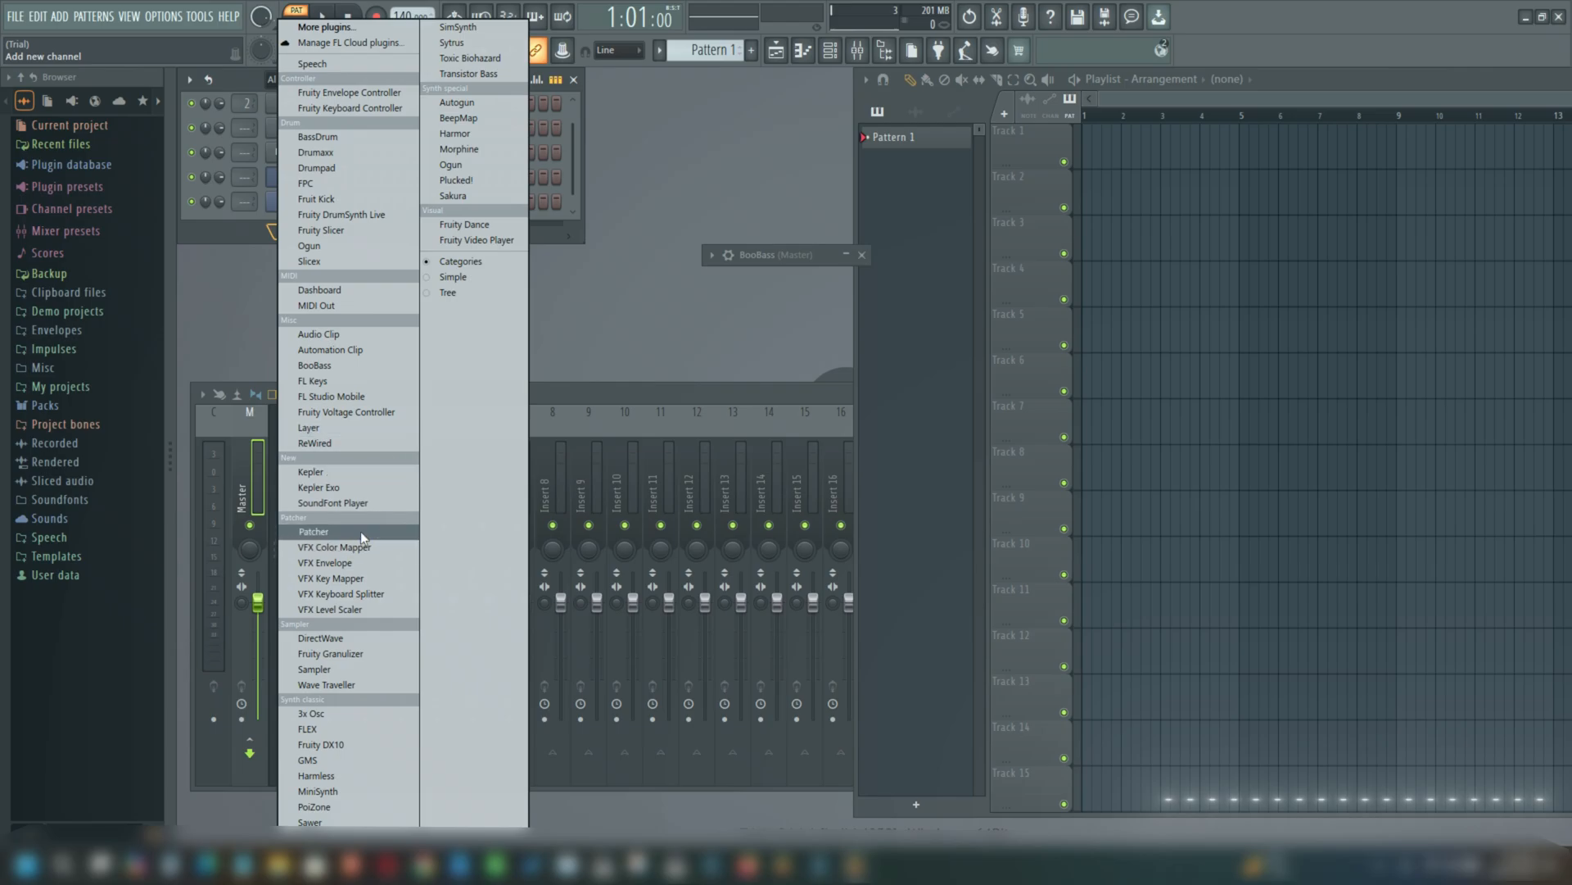
left_click(327, 778)
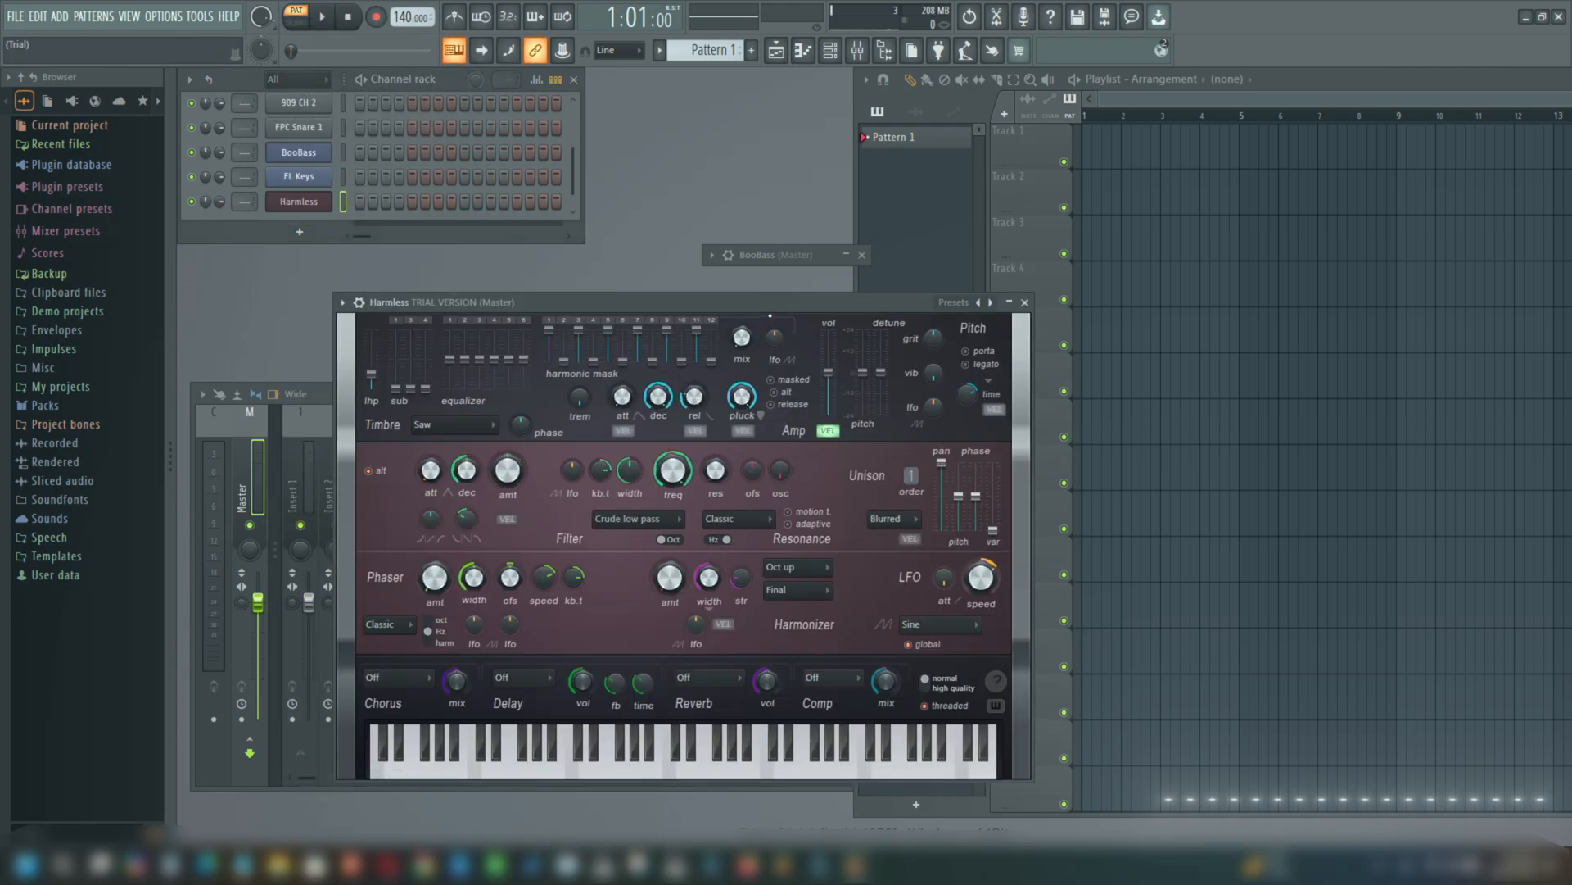
left_click_drag(770, 301, 1066, 90)
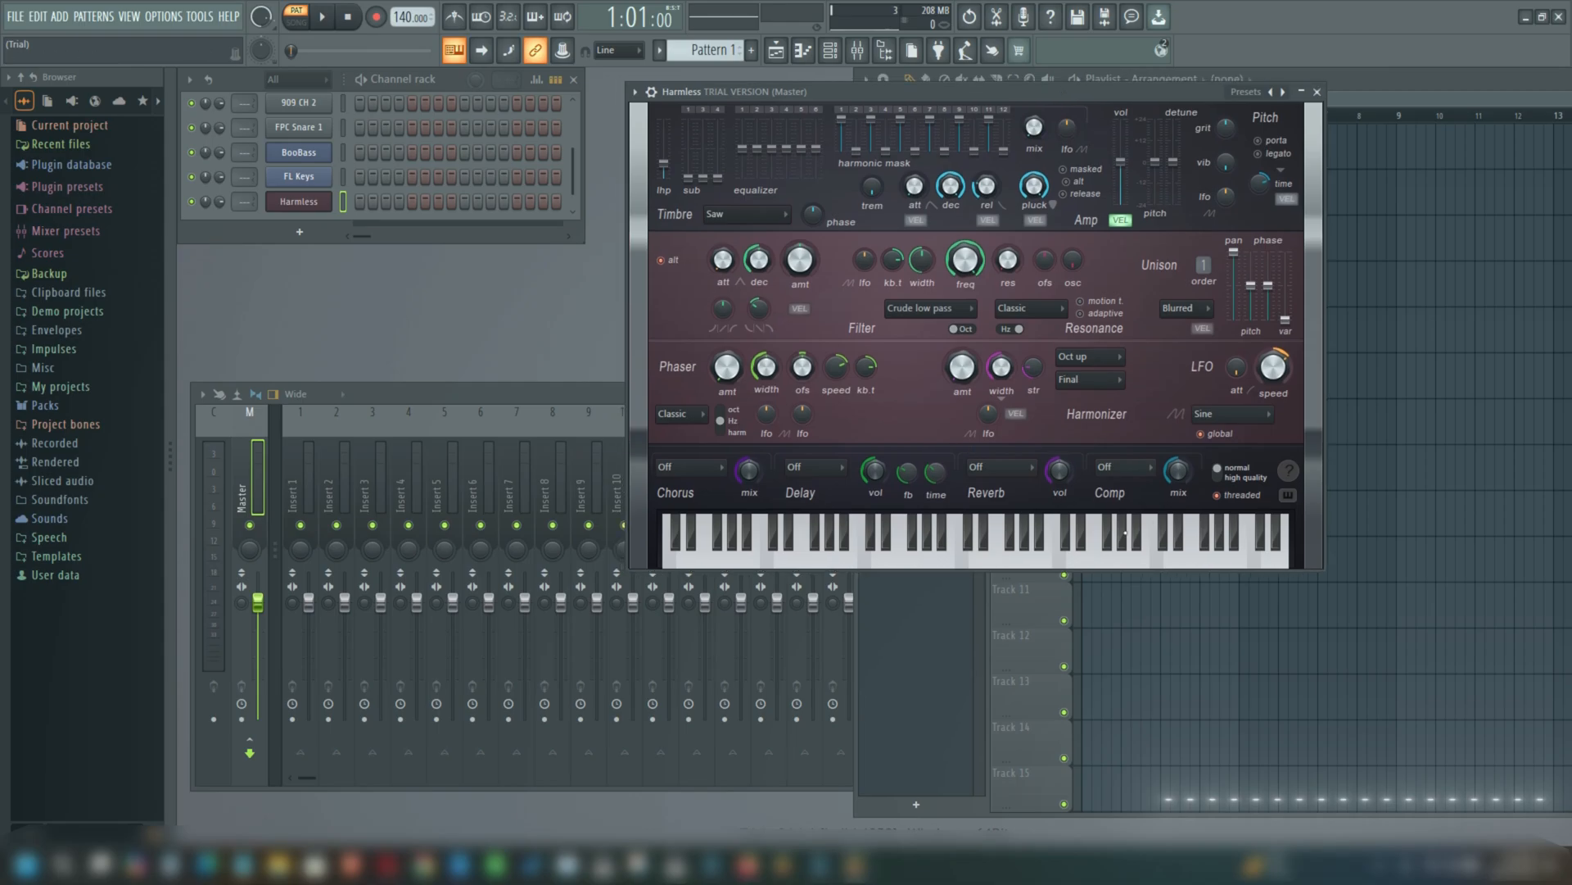
left_click(947, 545)
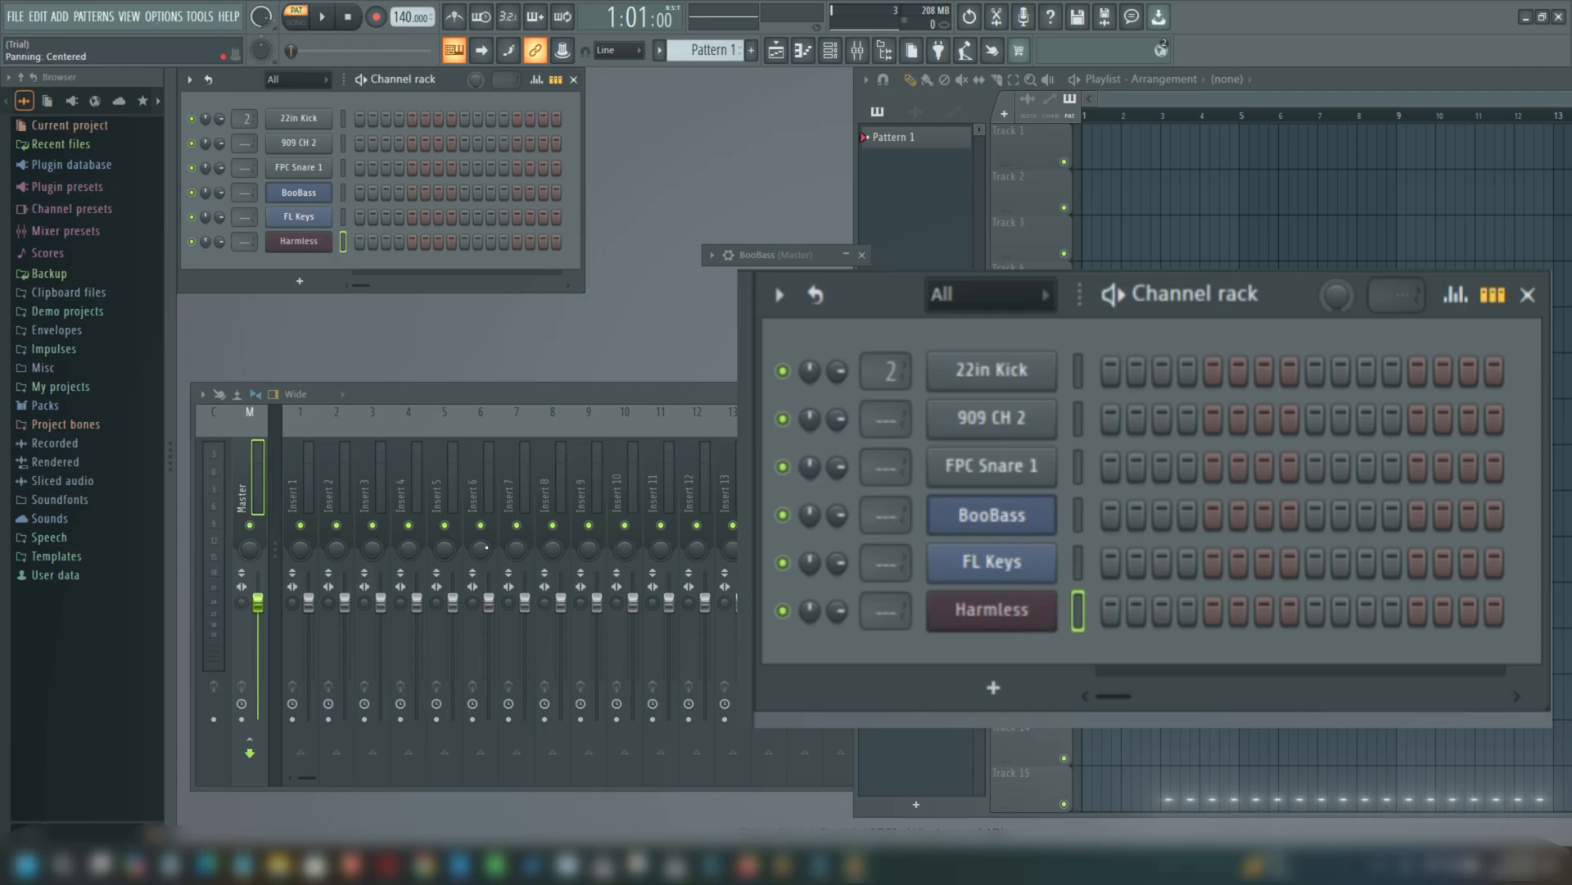
Step: Route the 22in Kick channel to mixer track 1
left_click(299, 118)
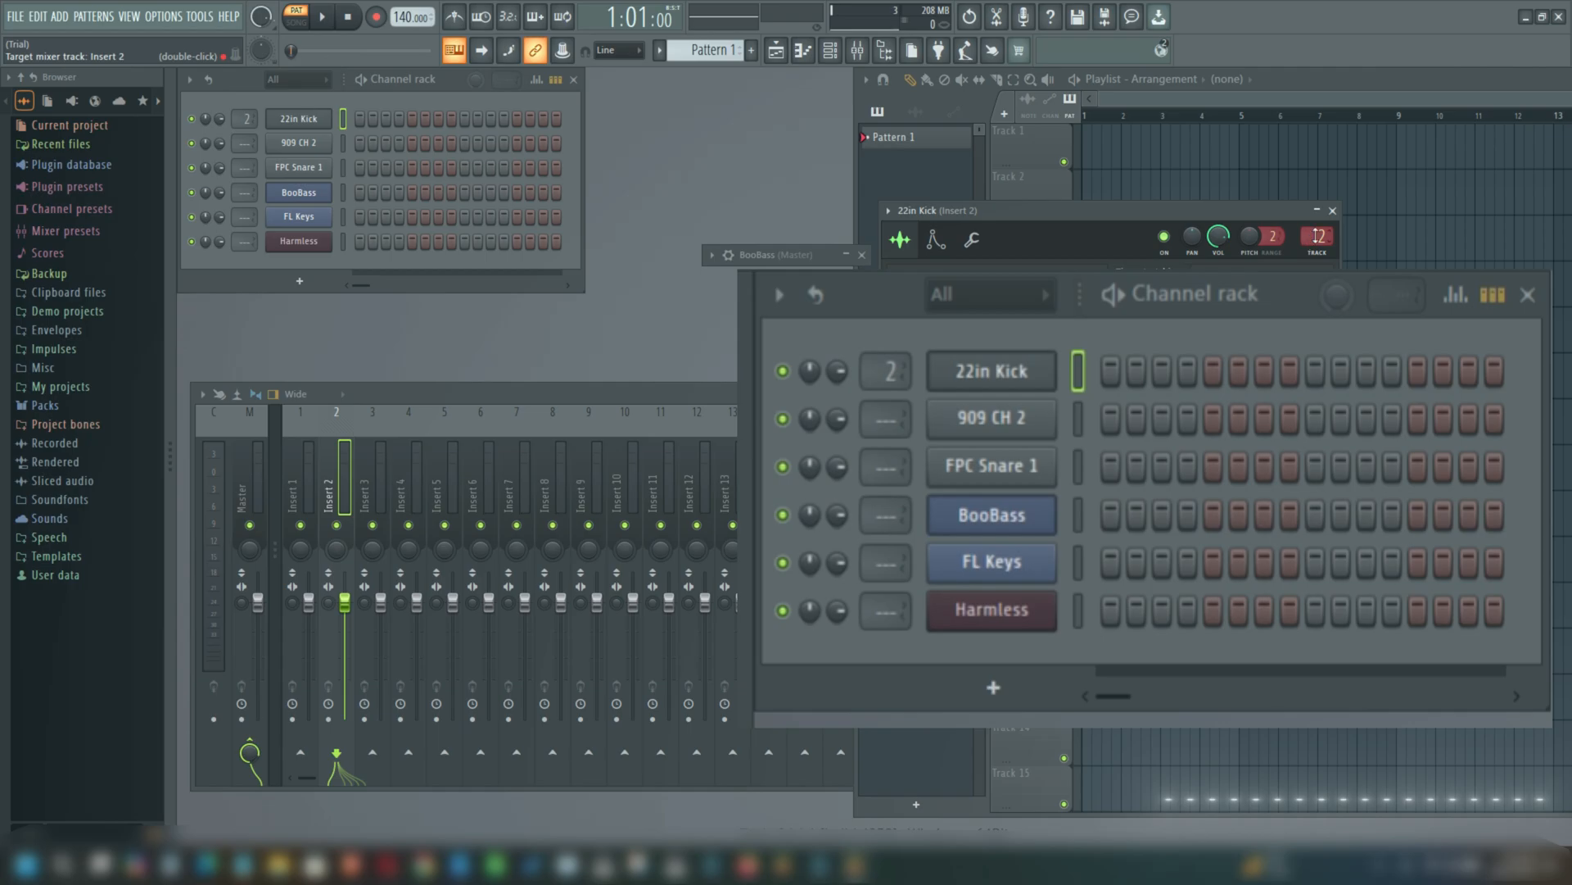
scroll(1321, 236, "down", 1)
key("Right")
key("Right")
key("Left")
key("Left")
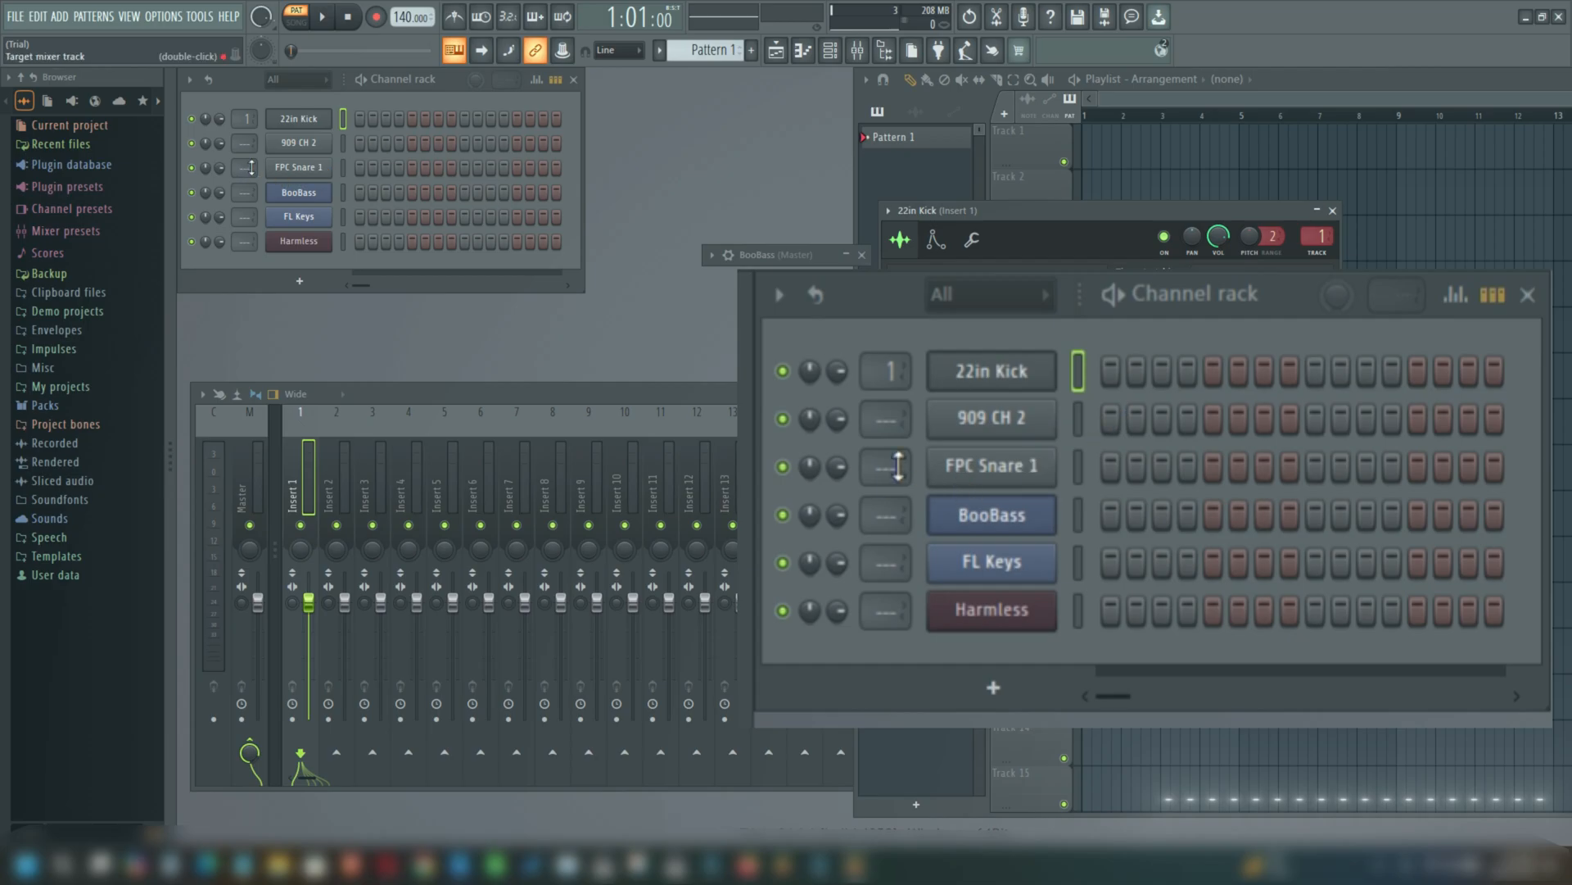
Step: Route the 909 CH 2 channel to mixer track 2 and the FPC Snare 1 channel to mixer track 3
left_click(299, 142)
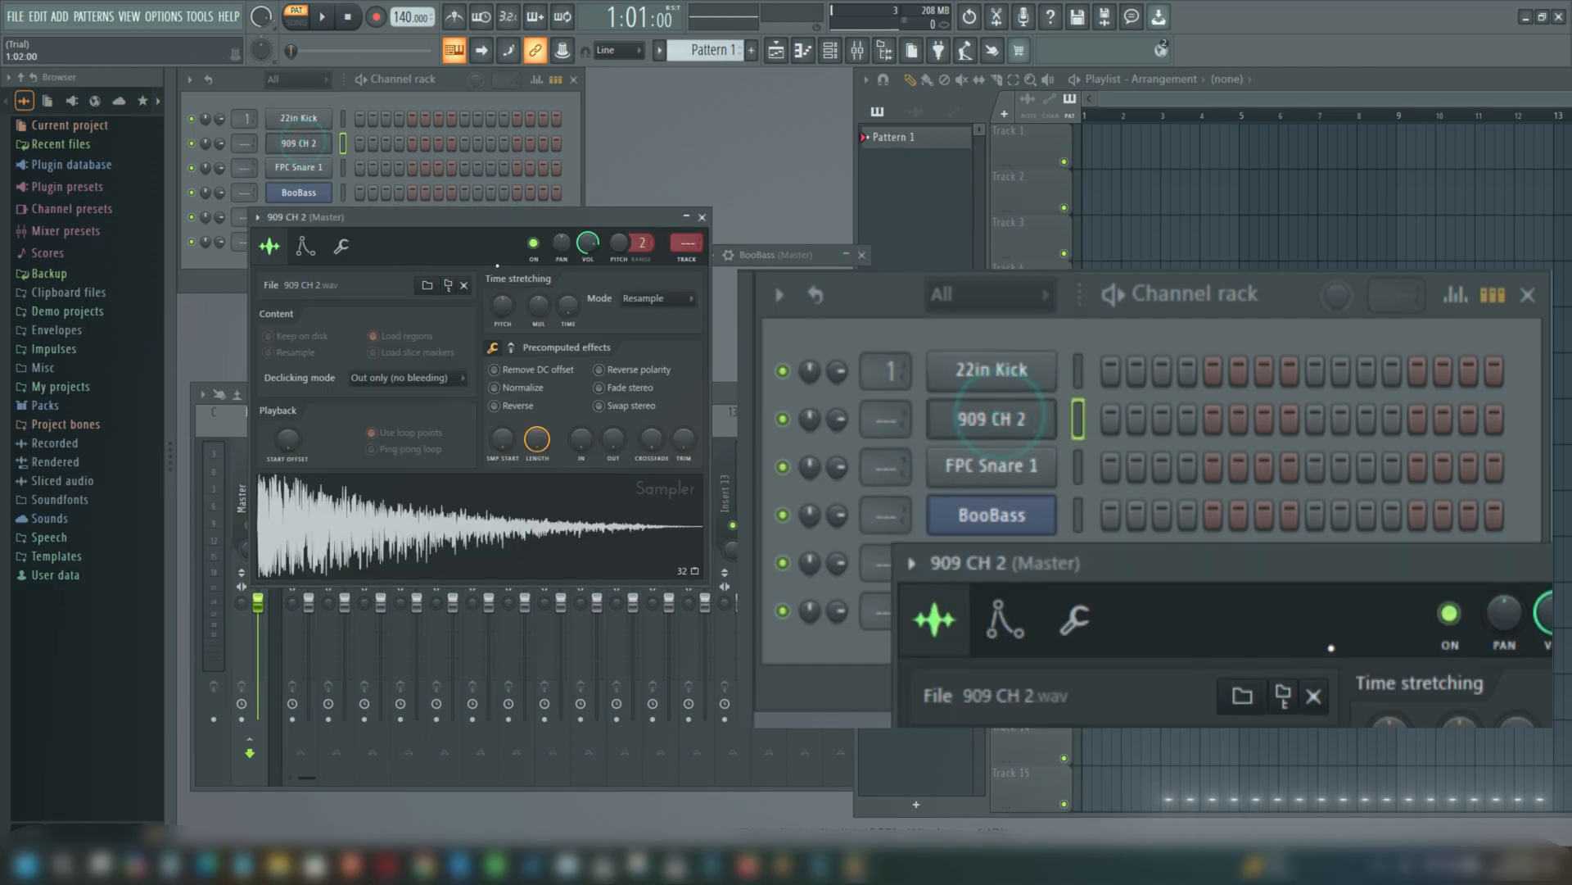
scroll(688, 244, "up", 2)
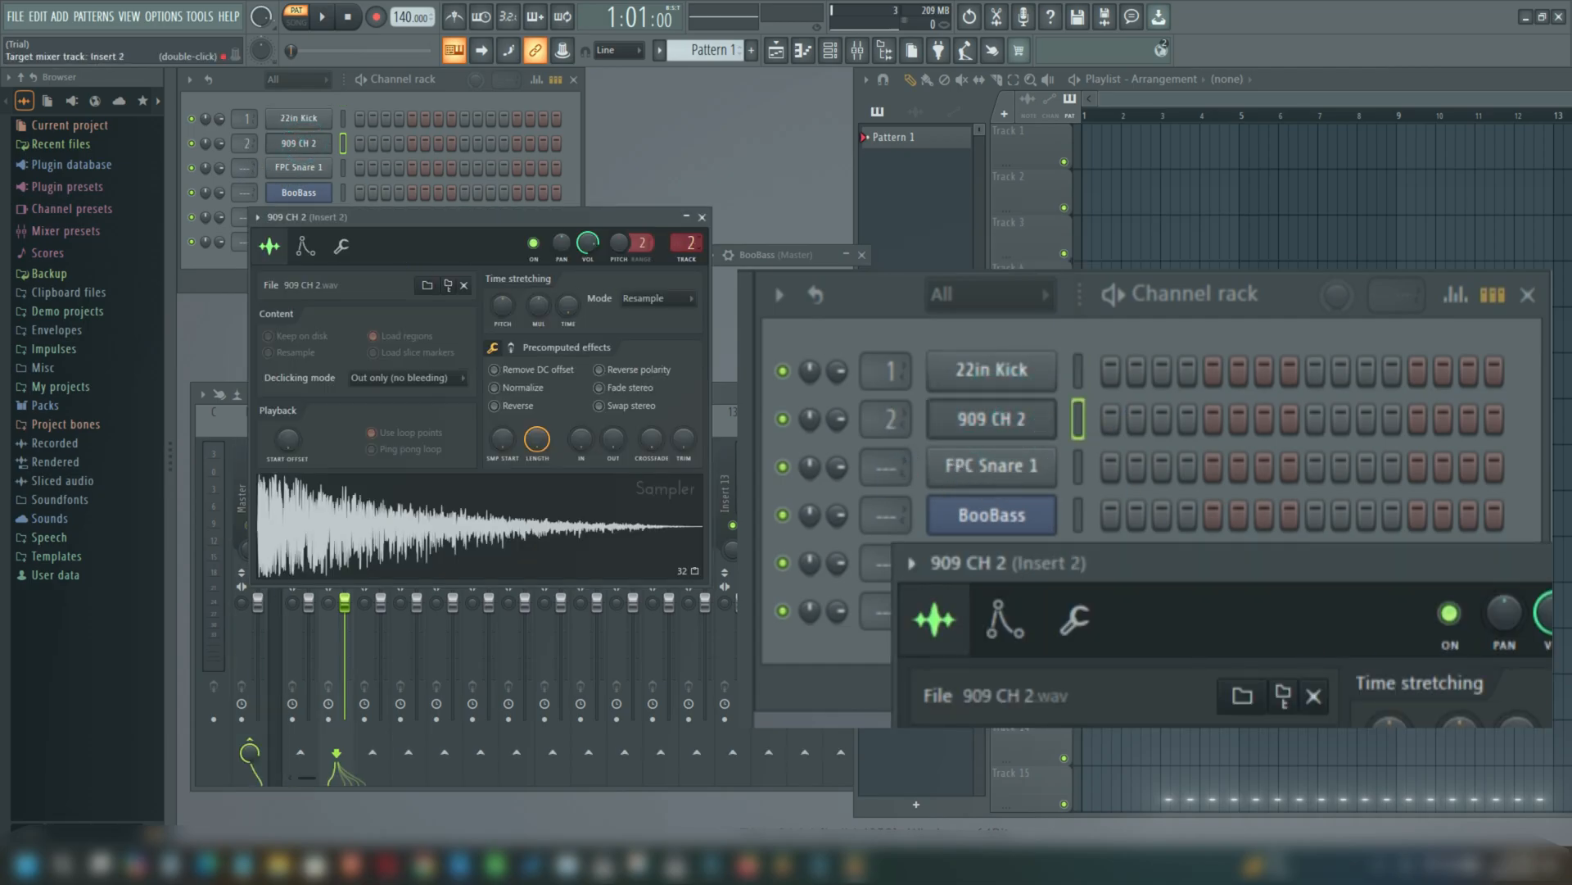
left_click(299, 167)
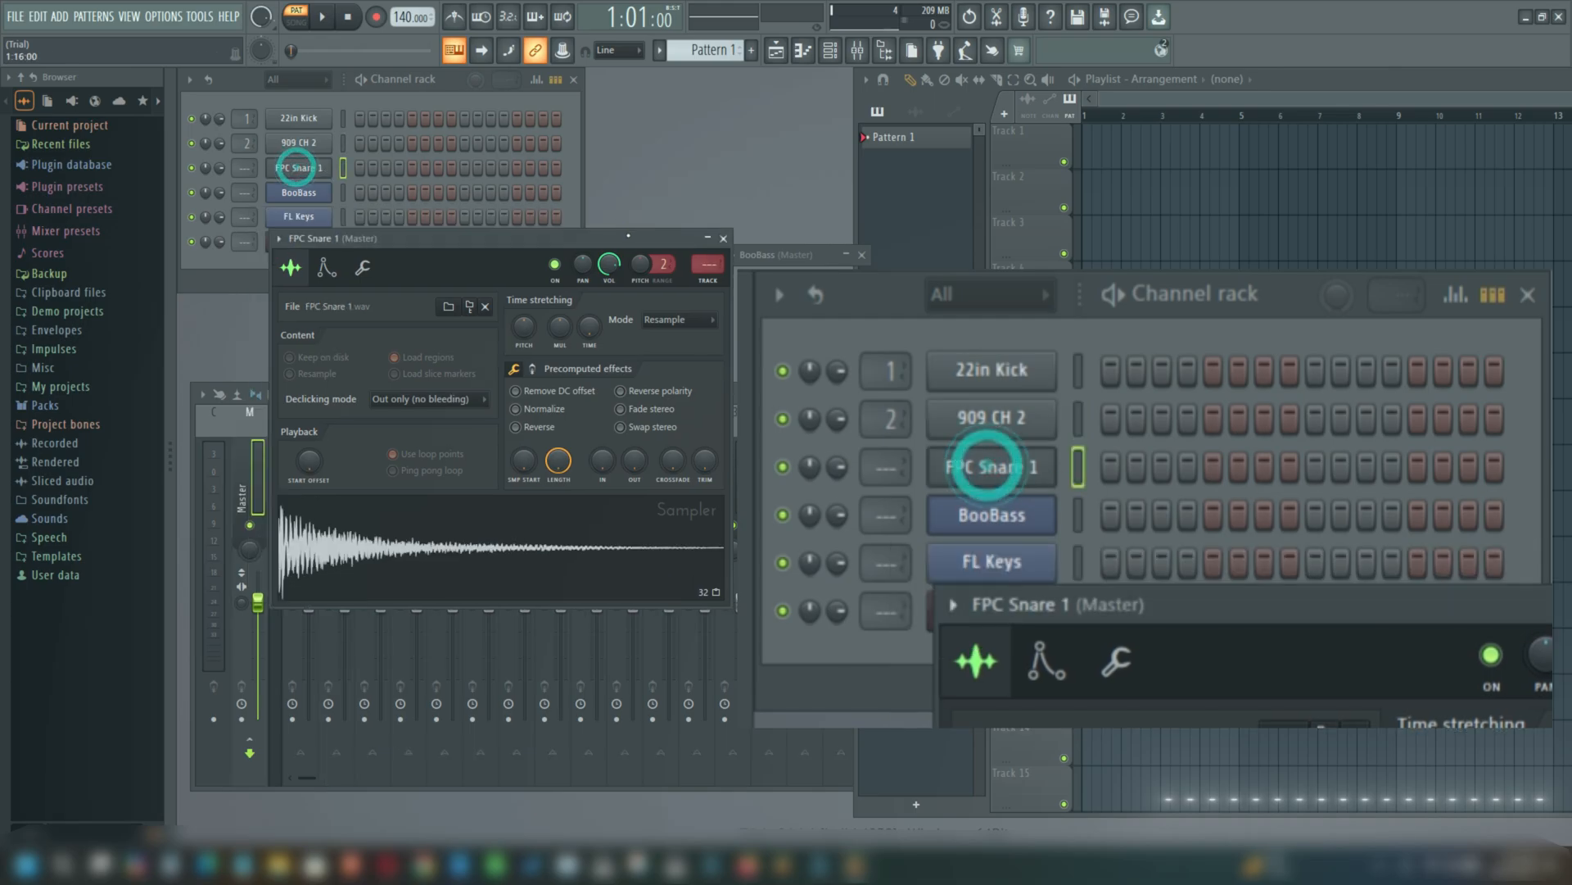
left_click_drag(665, 238, 1084, 230)
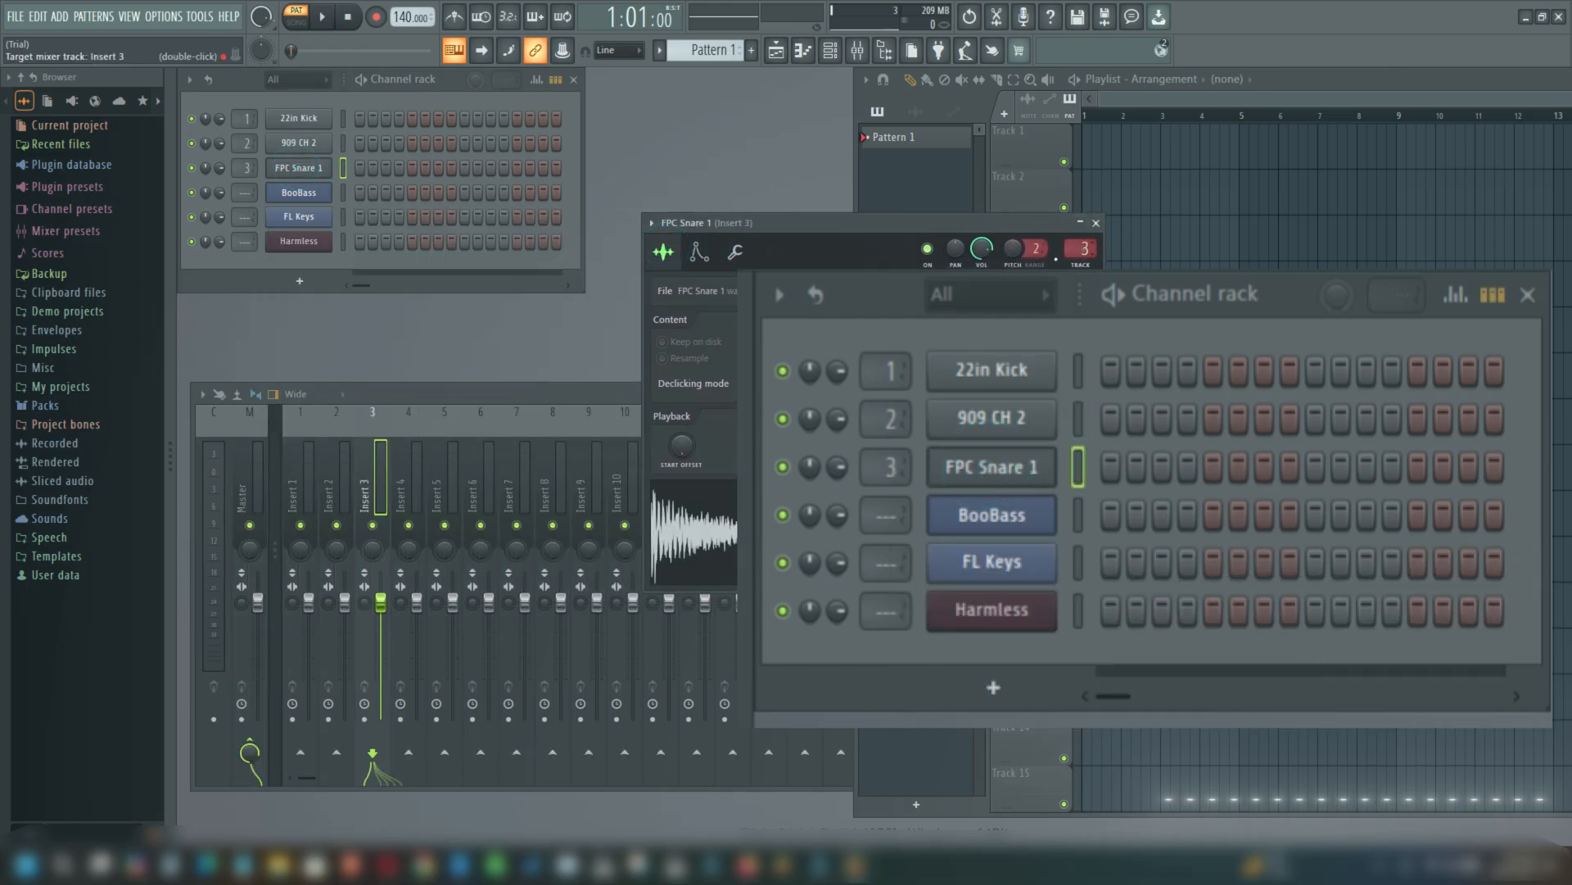
left_click(1079, 222)
Step: Rename mixer track Insert 1 with the preset name Kick, including its color and icon
right_click(297, 491)
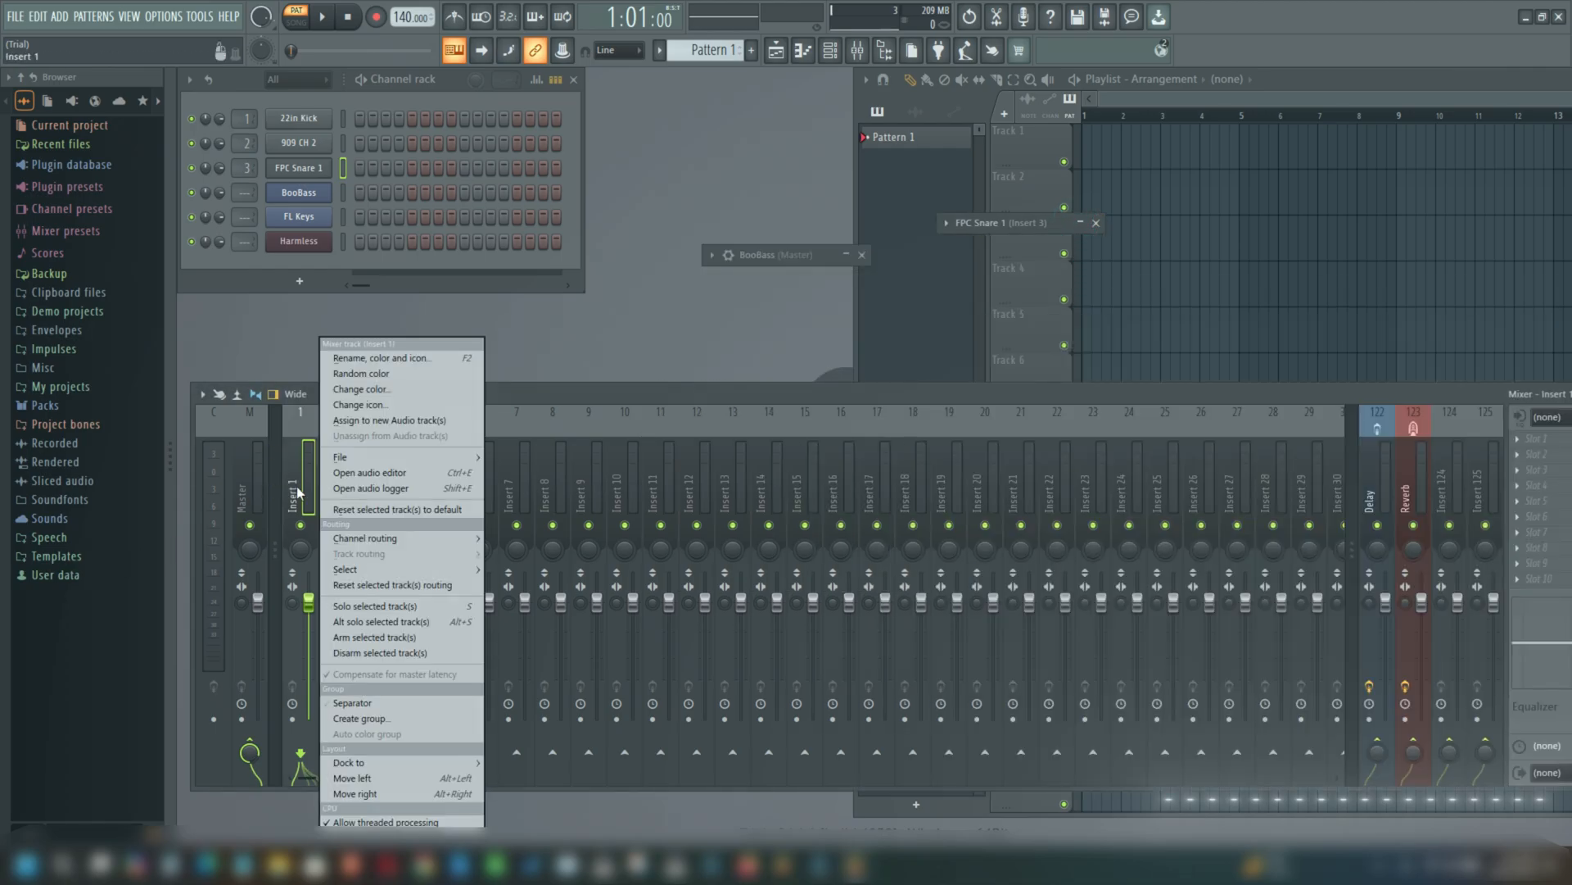
left_click(362, 358)
left_click(264, 377)
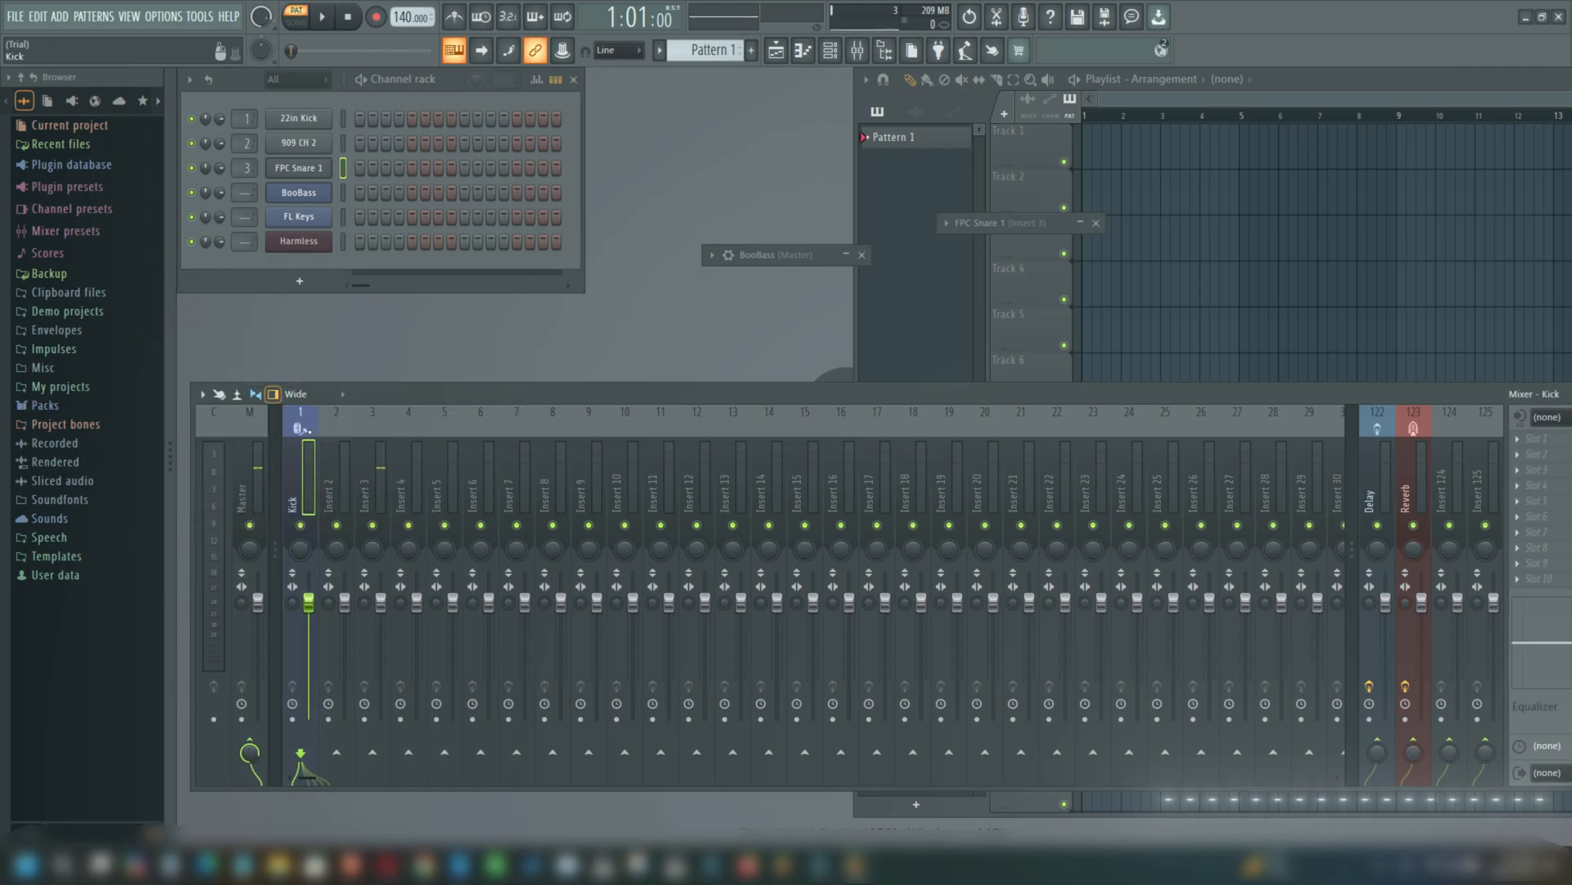
Step: Rename mixer track Insert 2 with the preset name Hat, including its color and icon
left_click(329, 496)
right_click(329, 503)
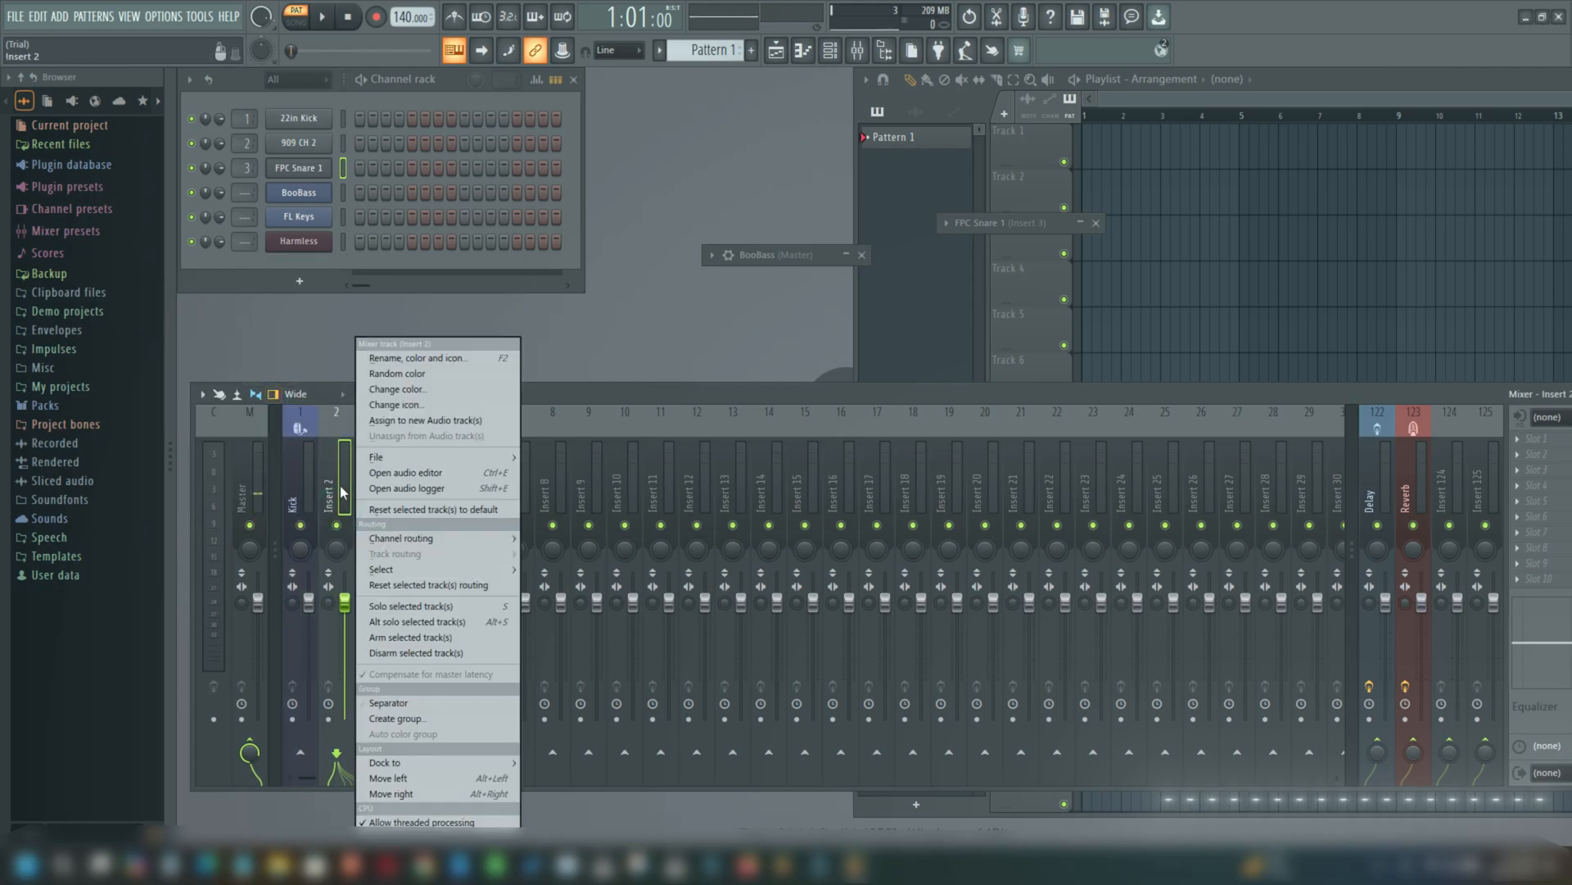
left_click(400, 362)
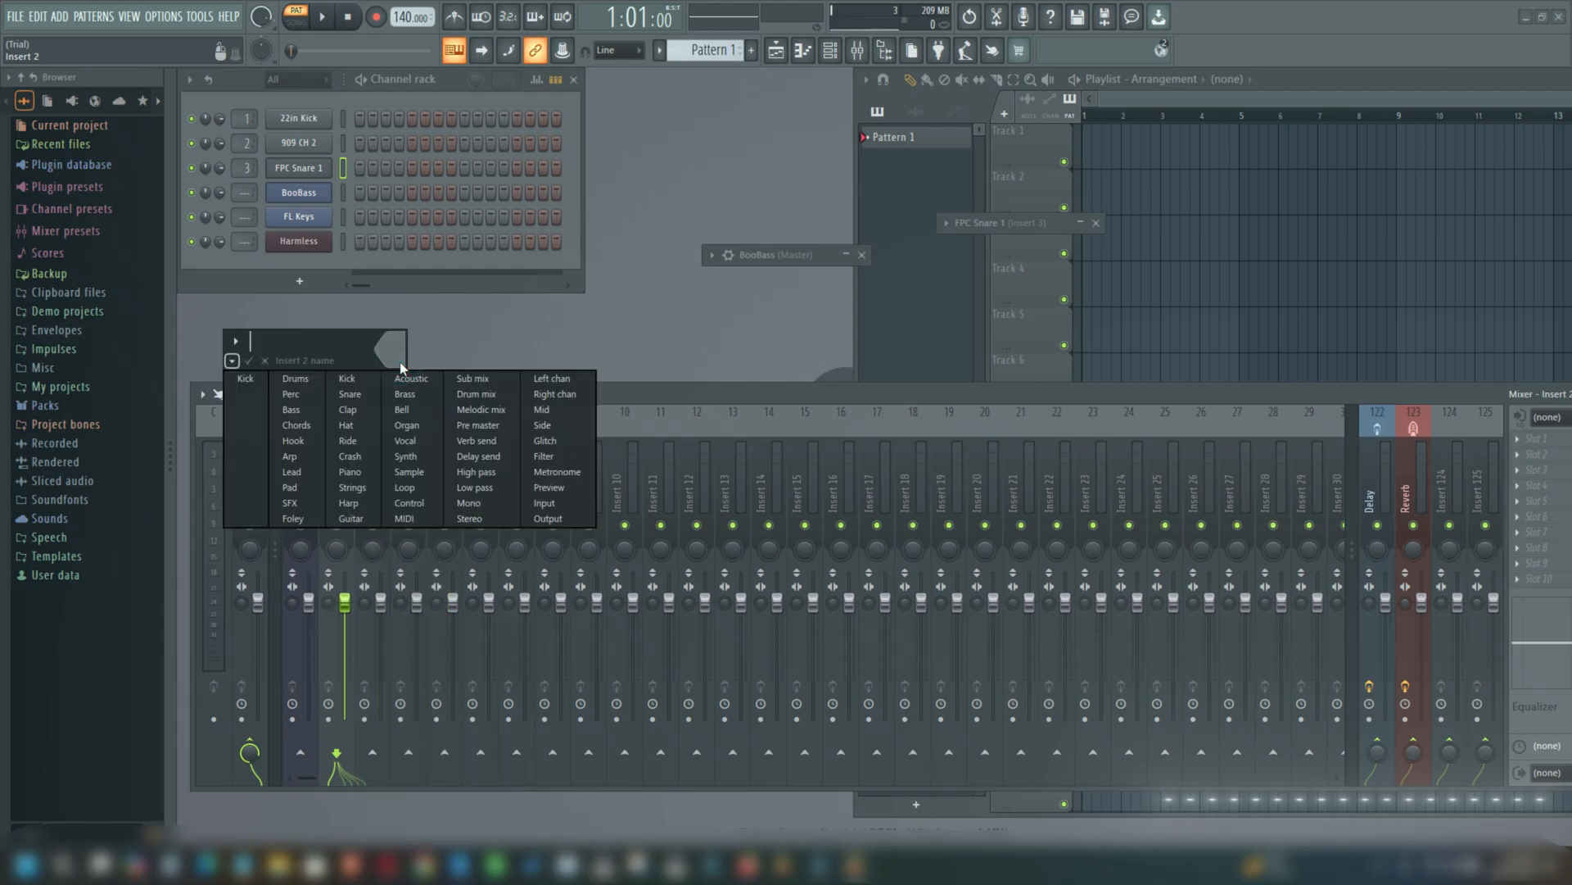
key("h")
left_click(338, 425)
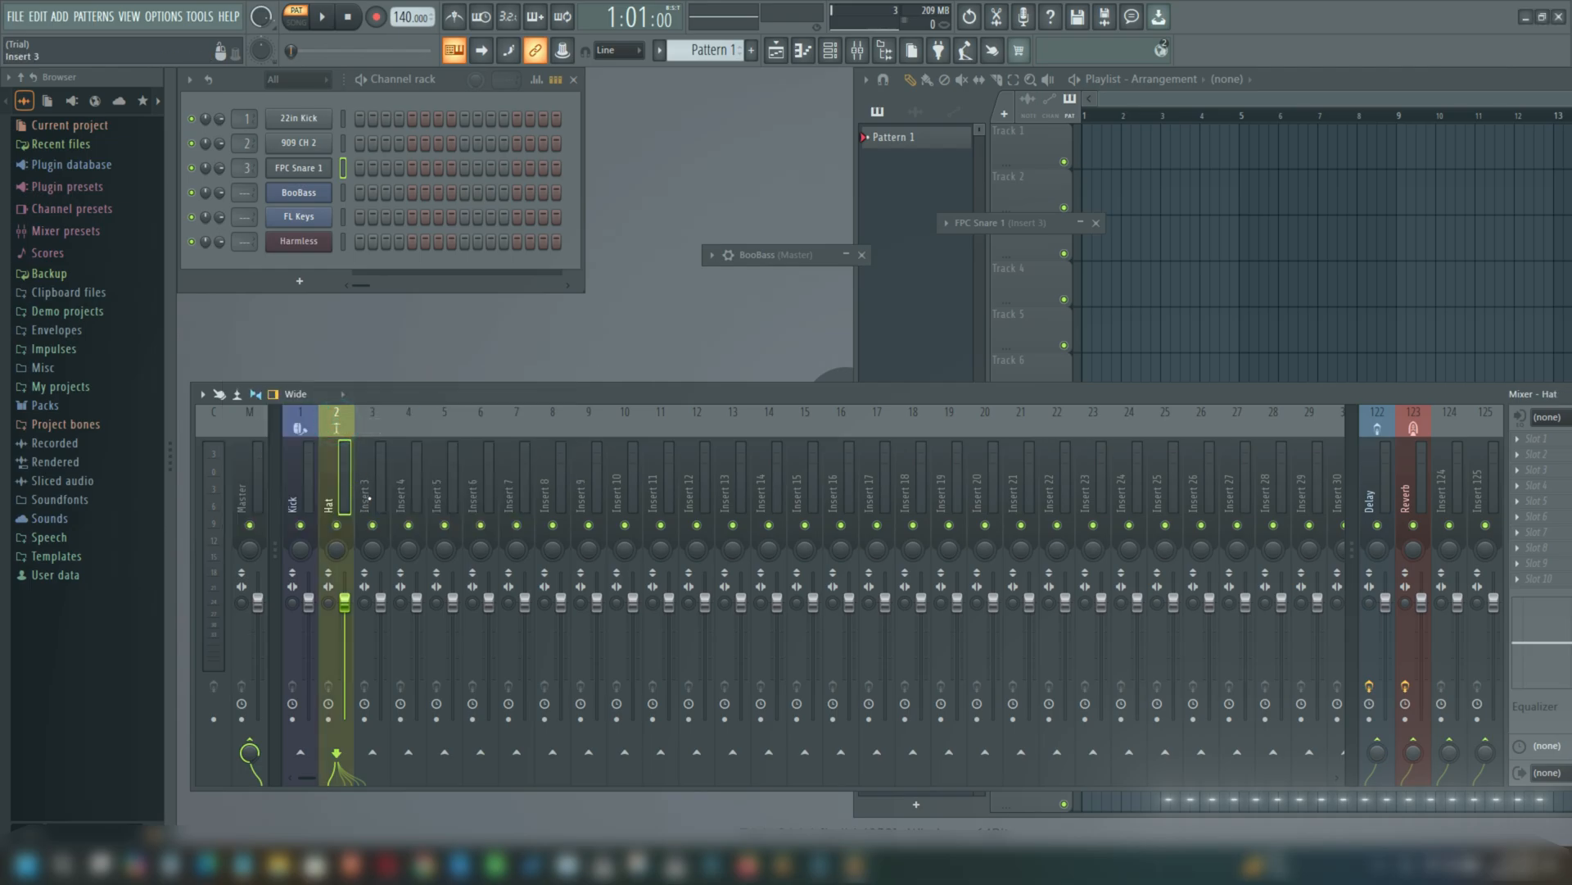
Step: Rename mixer track Insert 3 with the preset name Snare, including its color and icon
right_click(365, 459)
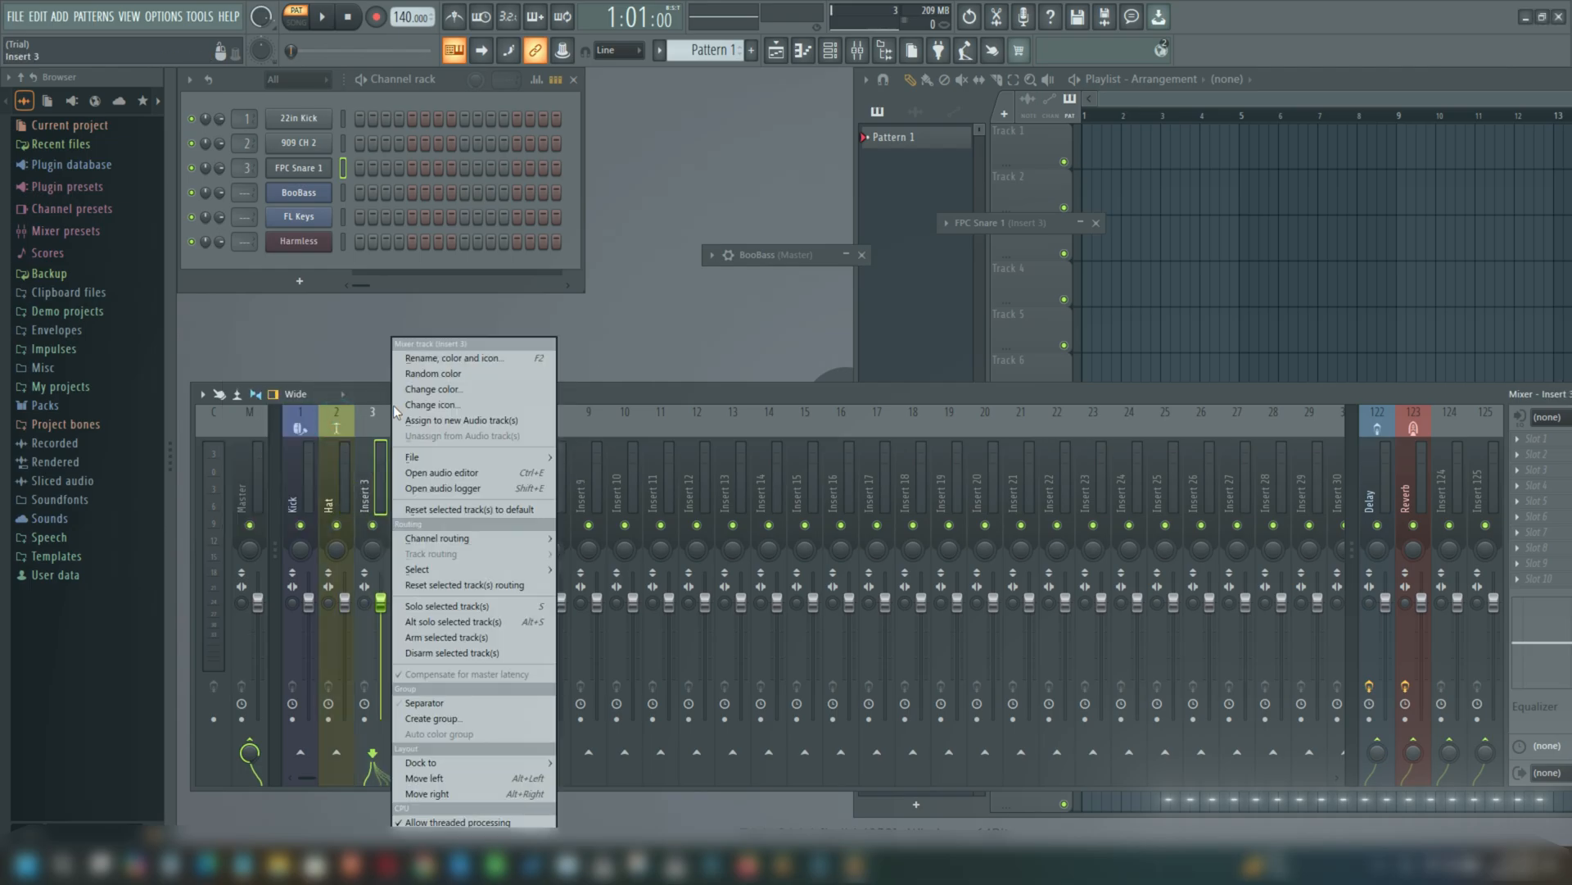
left_click(419, 355)
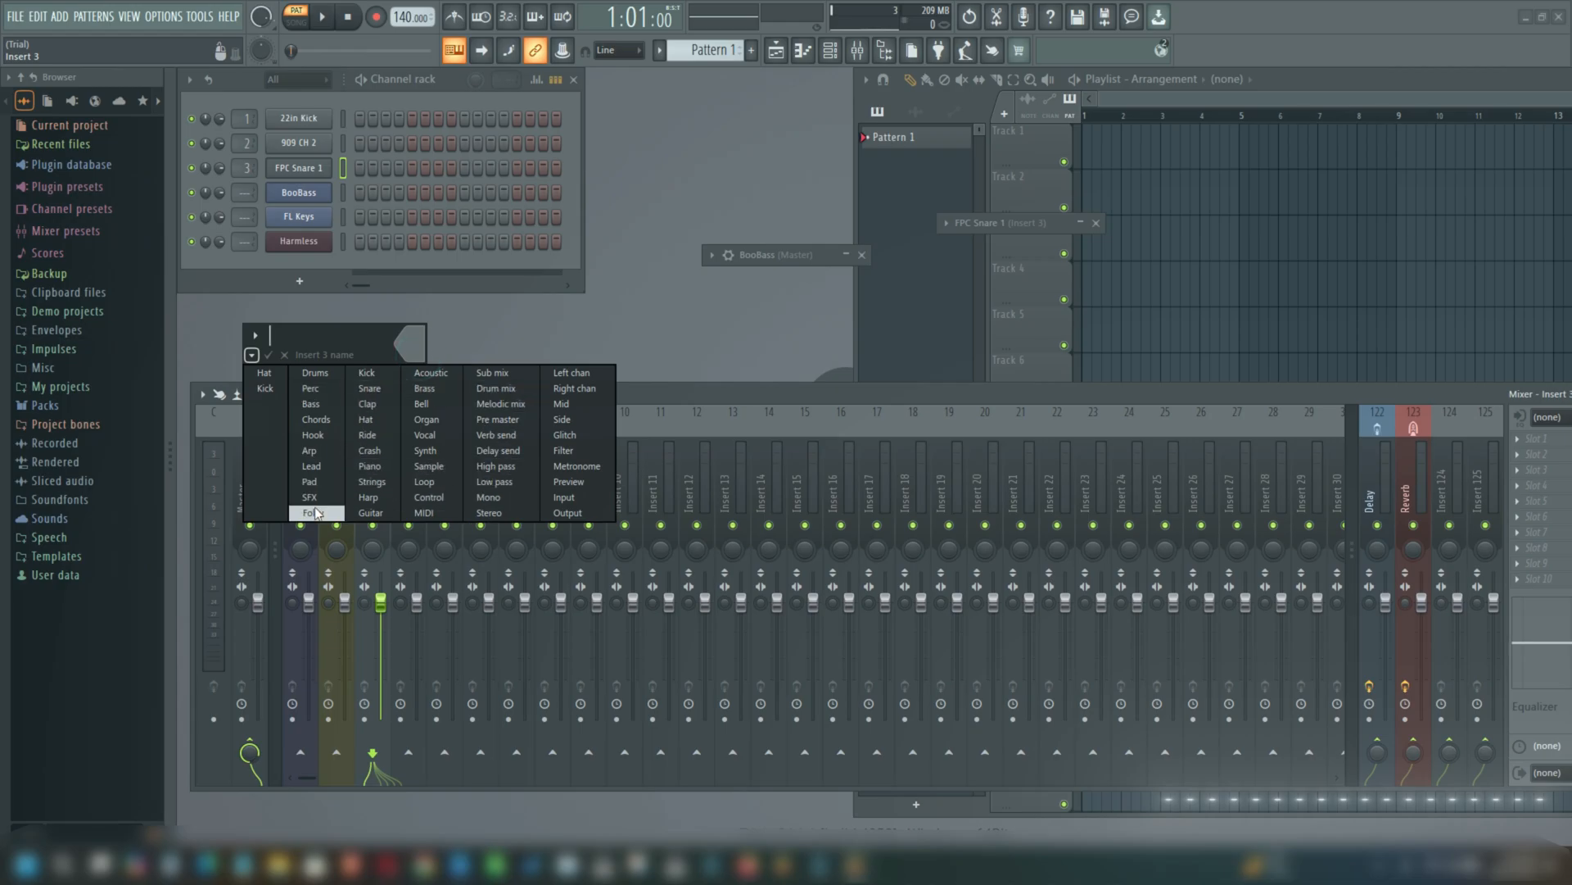
left_click(373, 390)
Step: Route the BooBass, FL Keys and Harmless channels to mixer tracks 4, 5 and 6
left_click(301, 199)
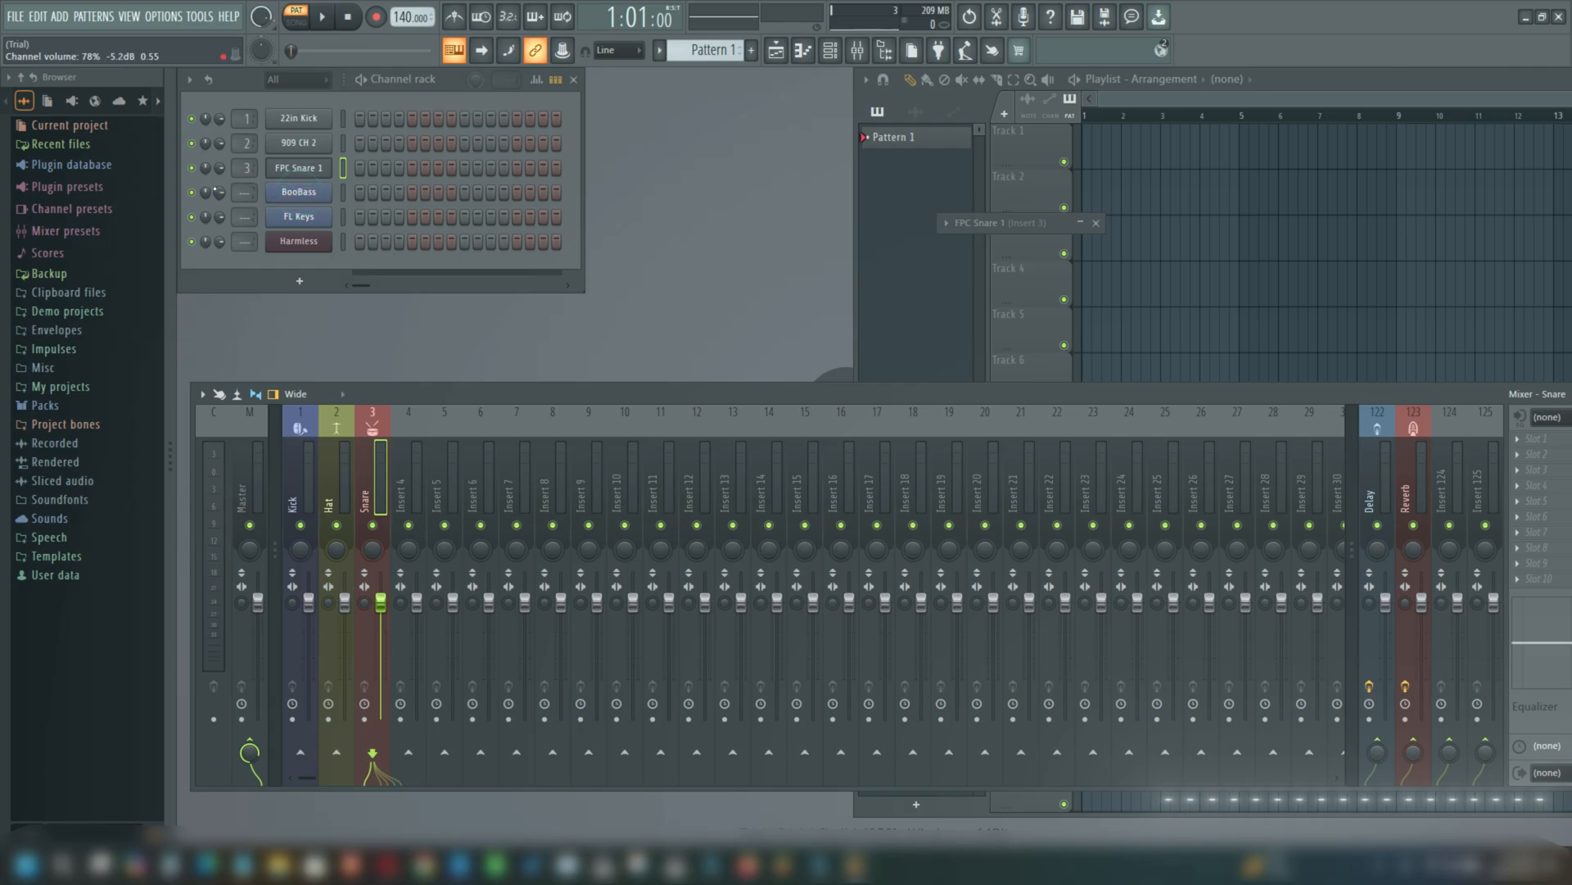
left_click_drag(251, 193, 250, 244)
left_click(247, 192)
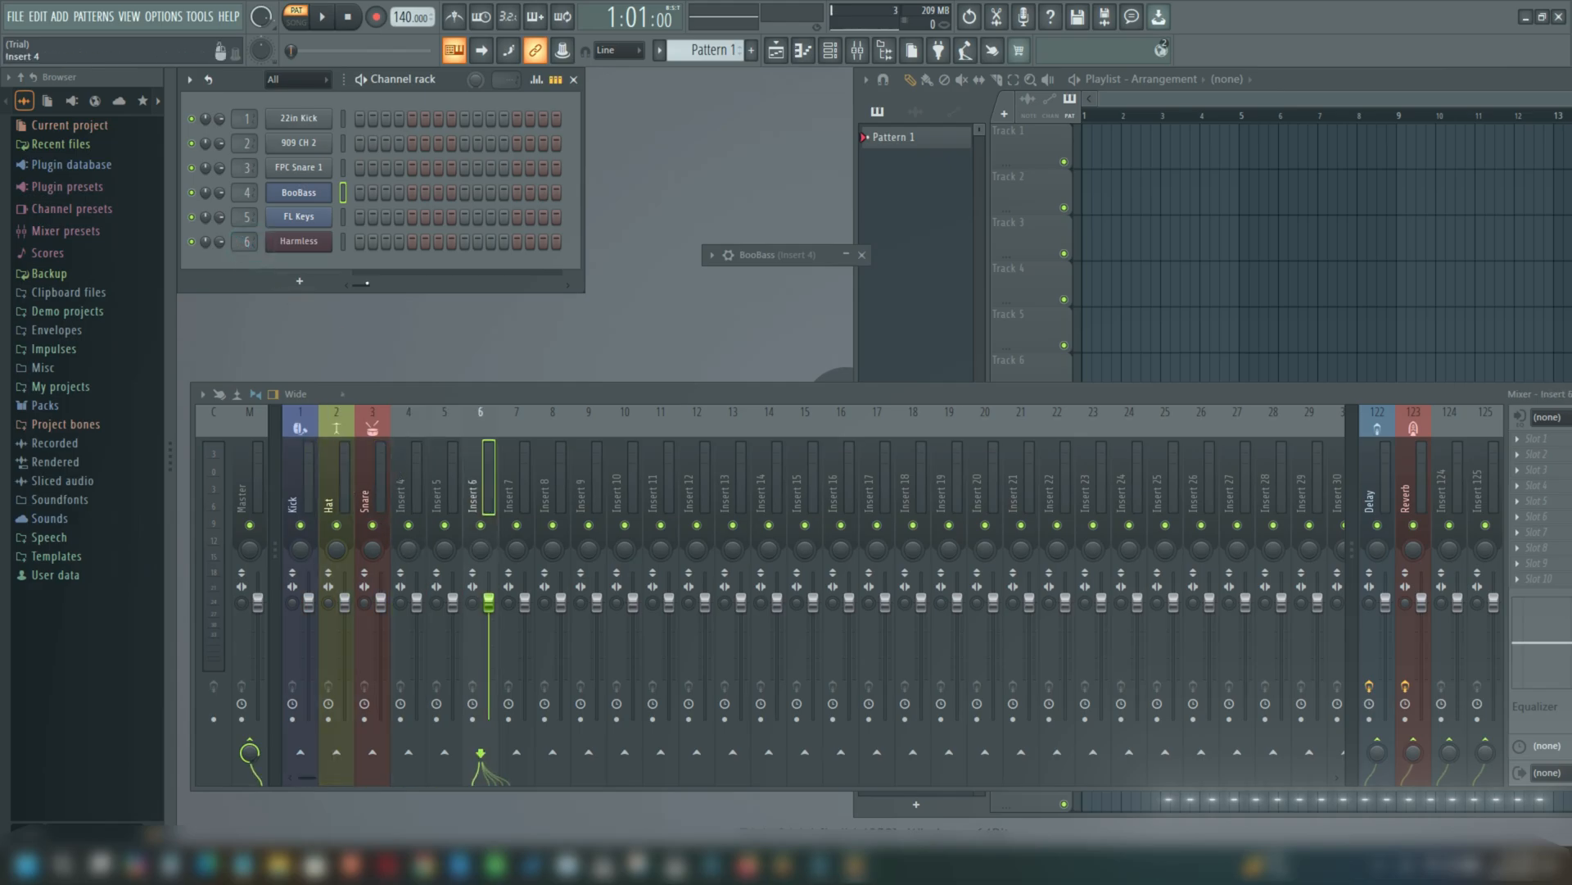
Step: Rename mixer track Insert 4 with the preset name Bass
left_click(405, 475)
right_click(405, 476)
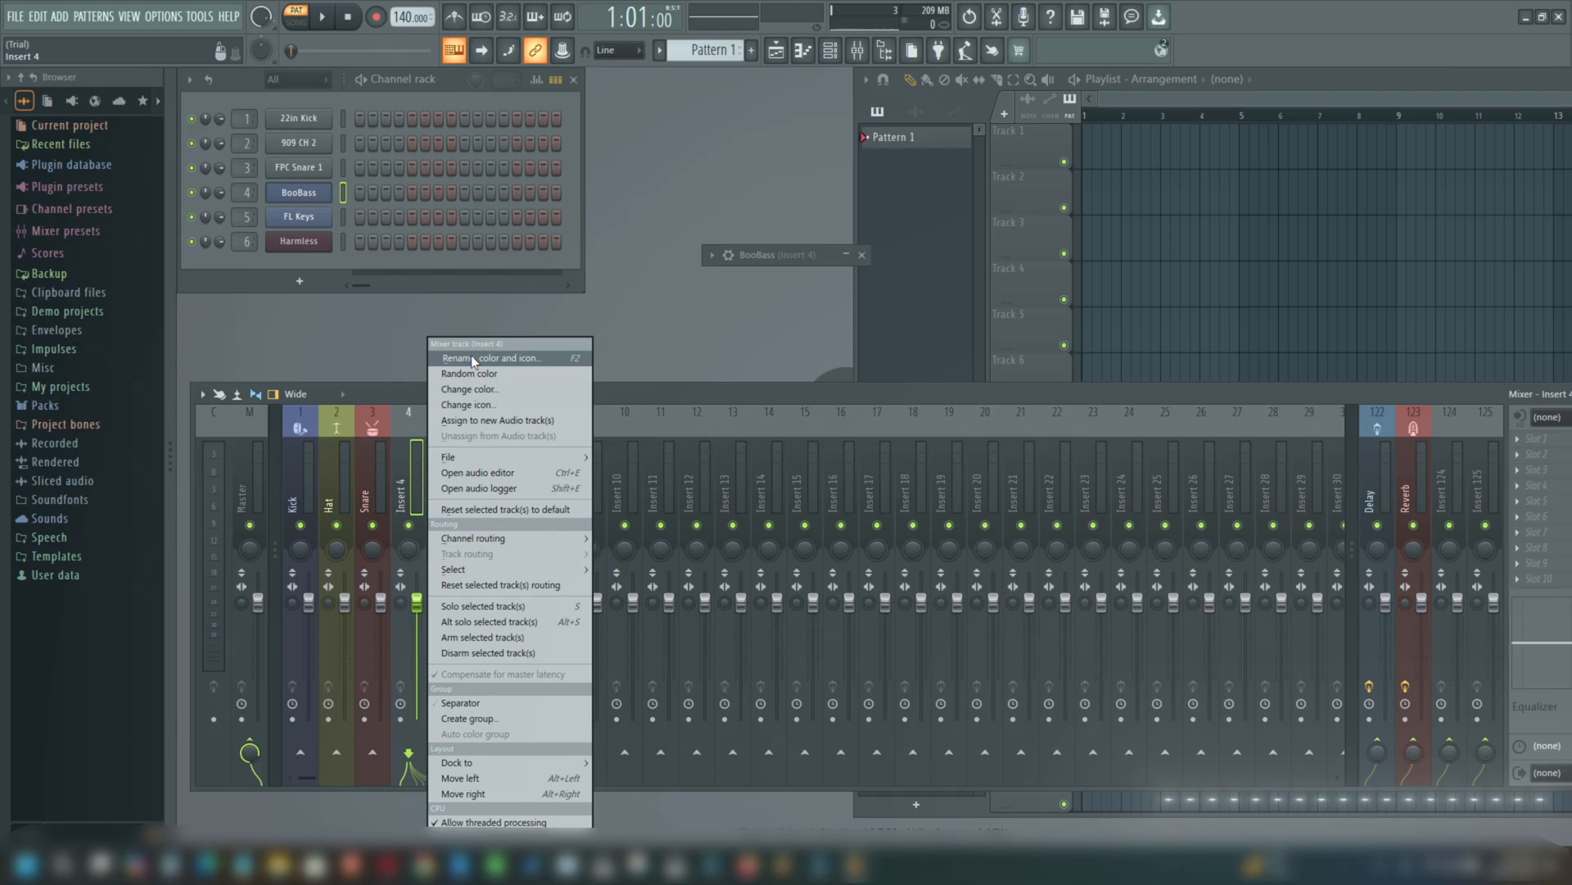
left_click(473, 359)
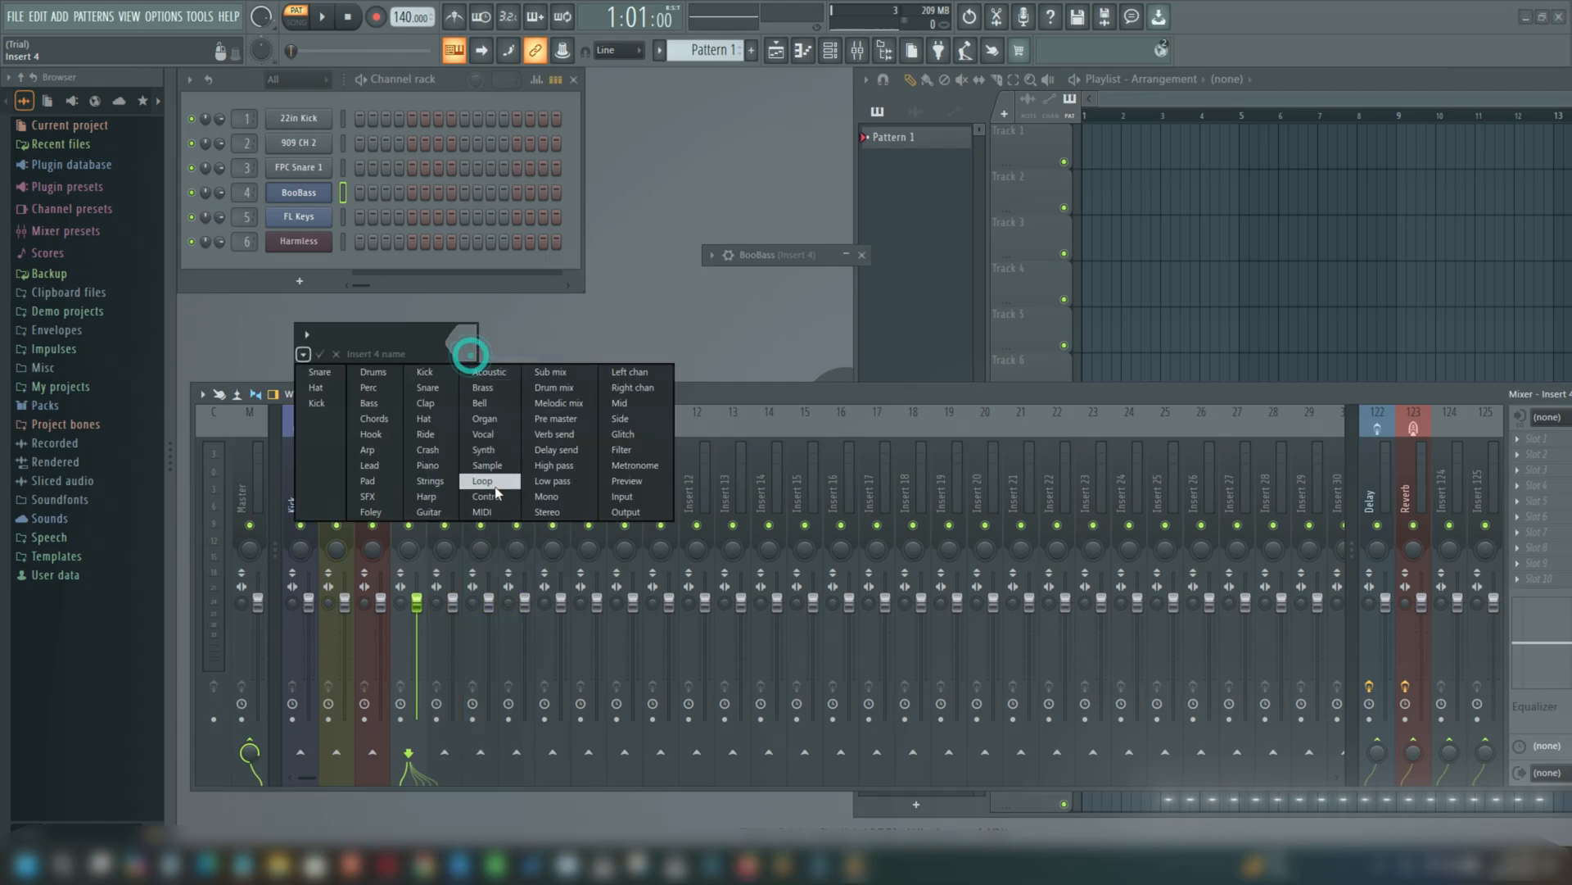
left_click(382, 405)
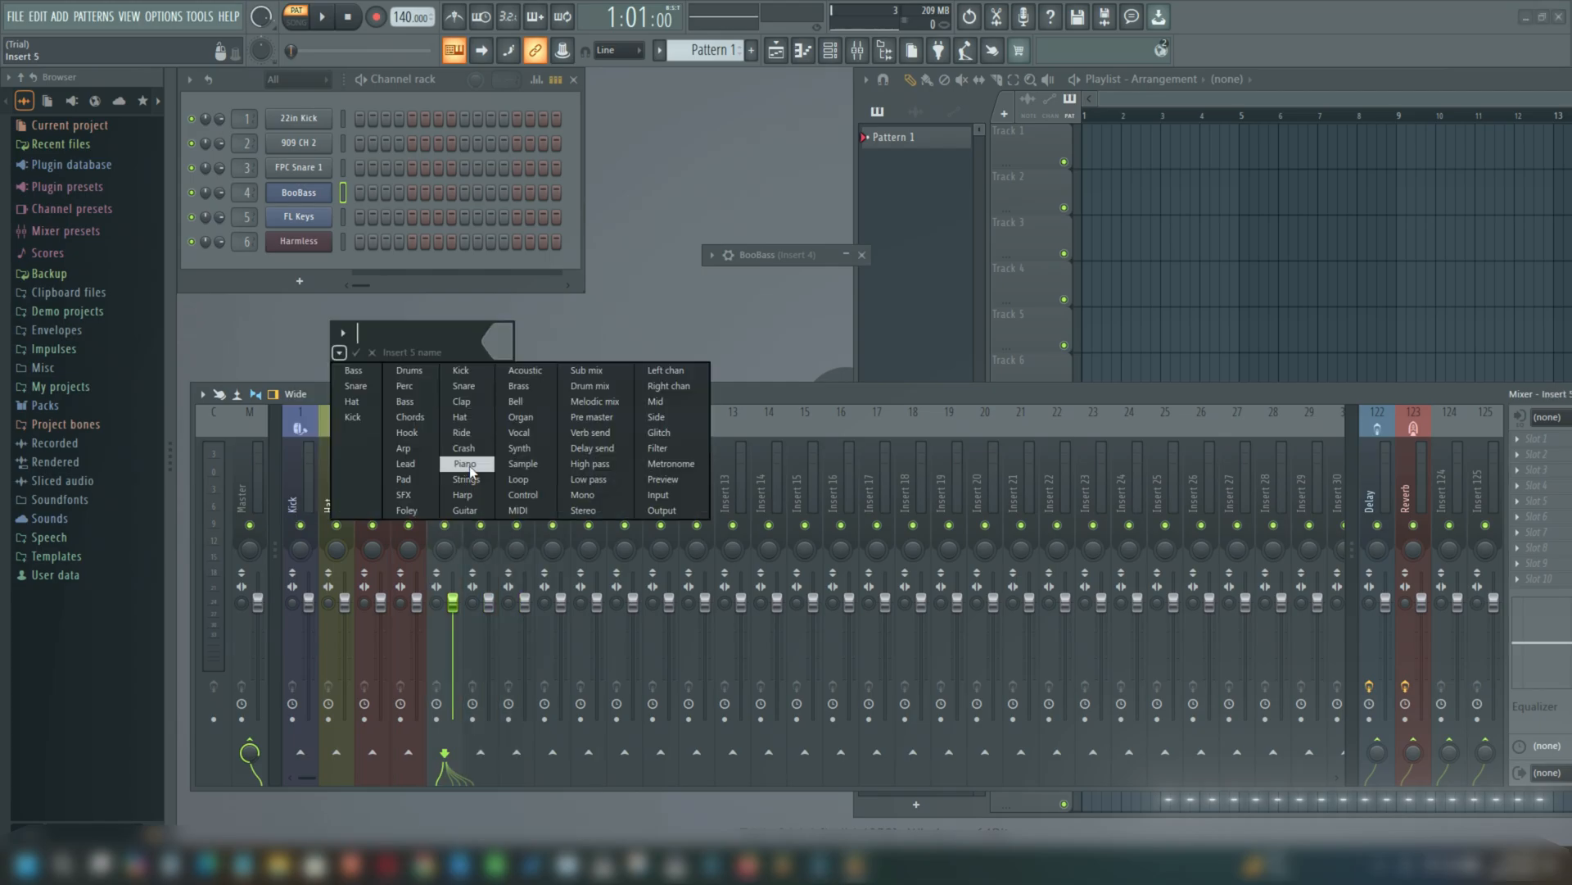
Step: Rename mixer track Insert 5 as Piano and Insert 6 as Synth using the preset names with their colors and icons
left_click(470, 465)
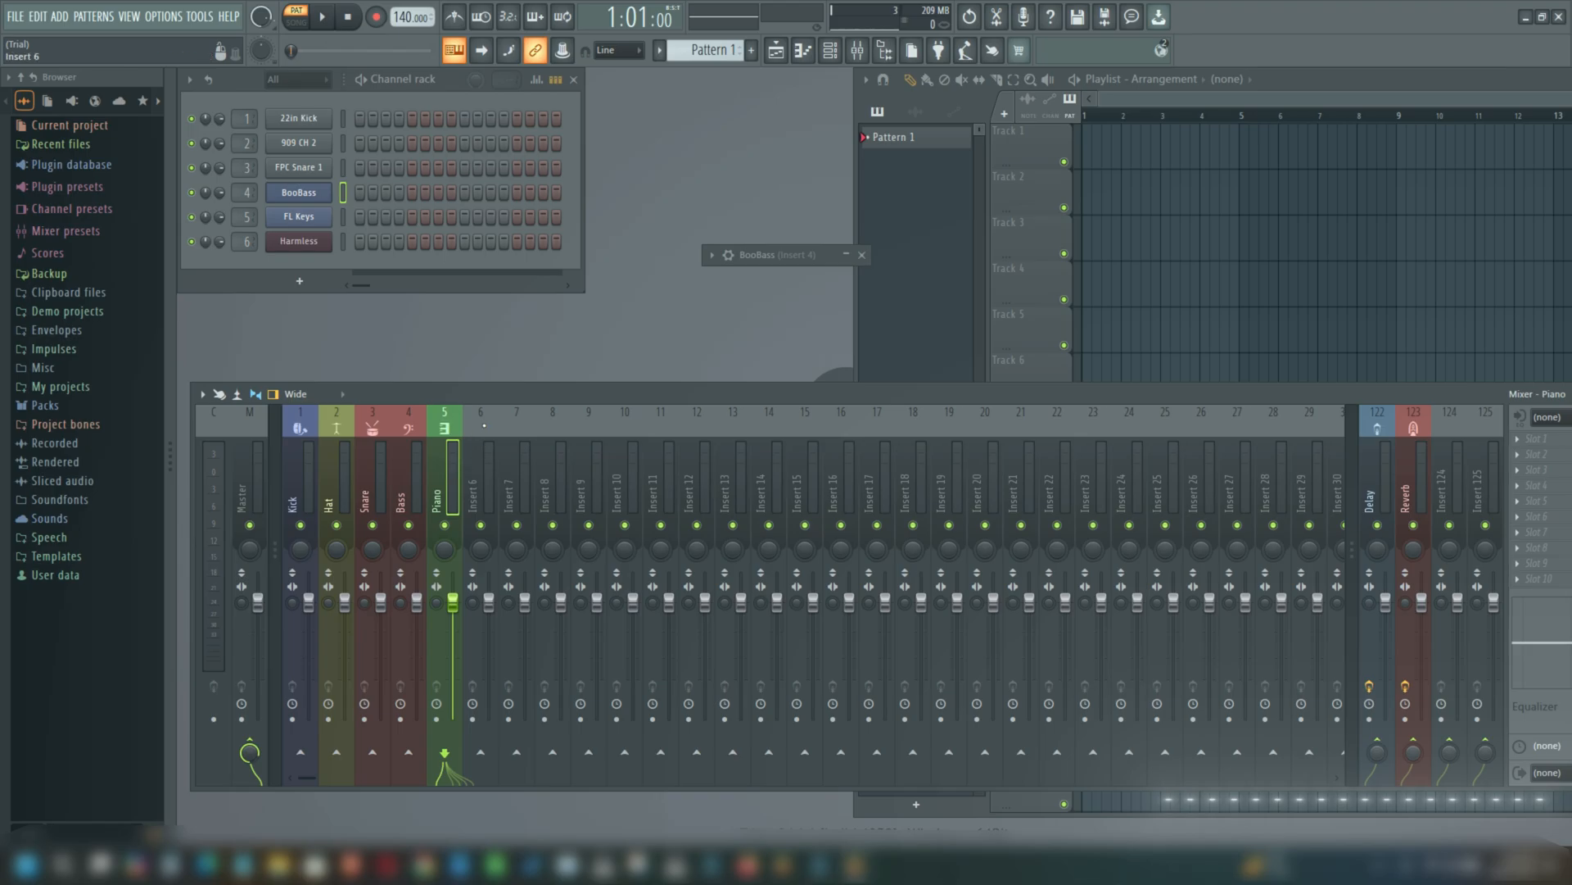
right_click(479, 424)
left_click(523, 360)
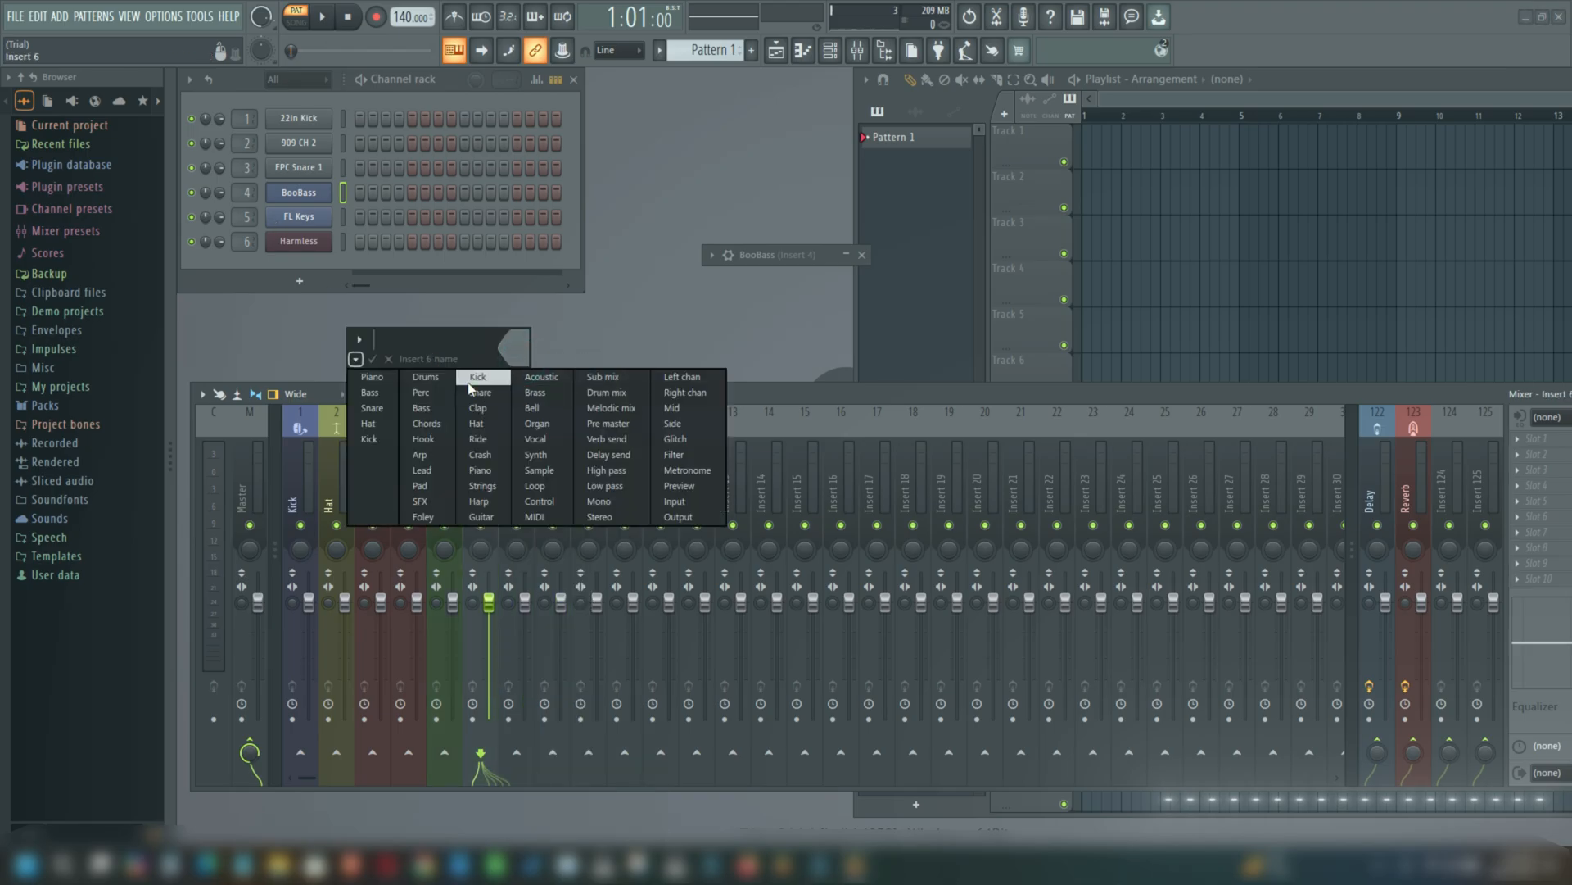
left_click(538, 456)
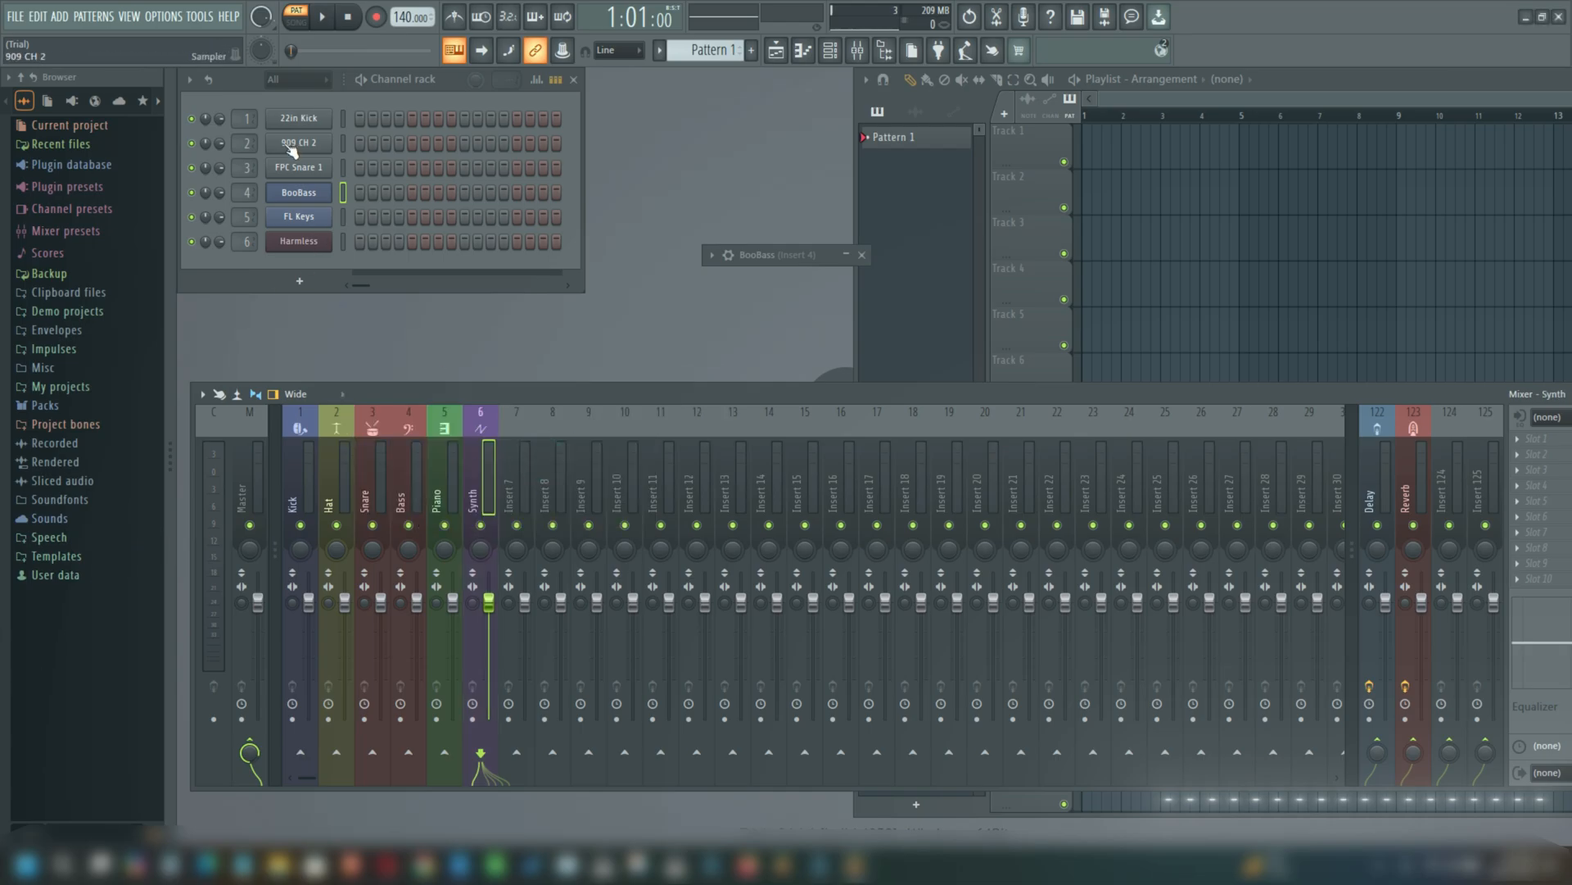
Step: Narrow the mixer window to show insert tracks up to 17, reposition it below the Channel rack, and select the Bass track
left_click_drag(354, 394, 352, 386)
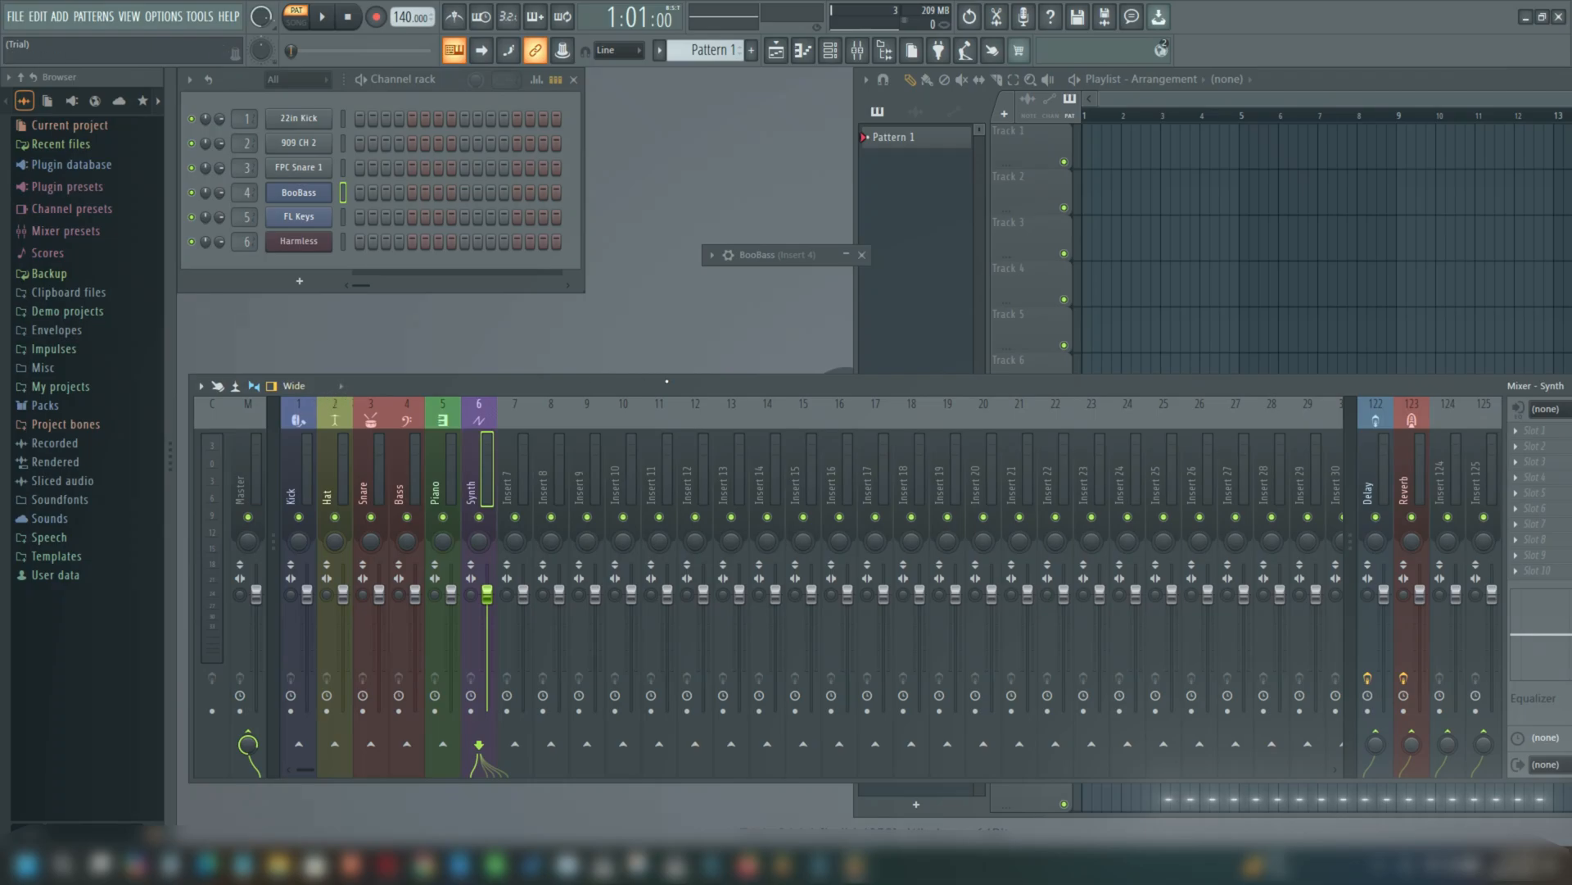
left_click_drag(713, 383, 528, 370)
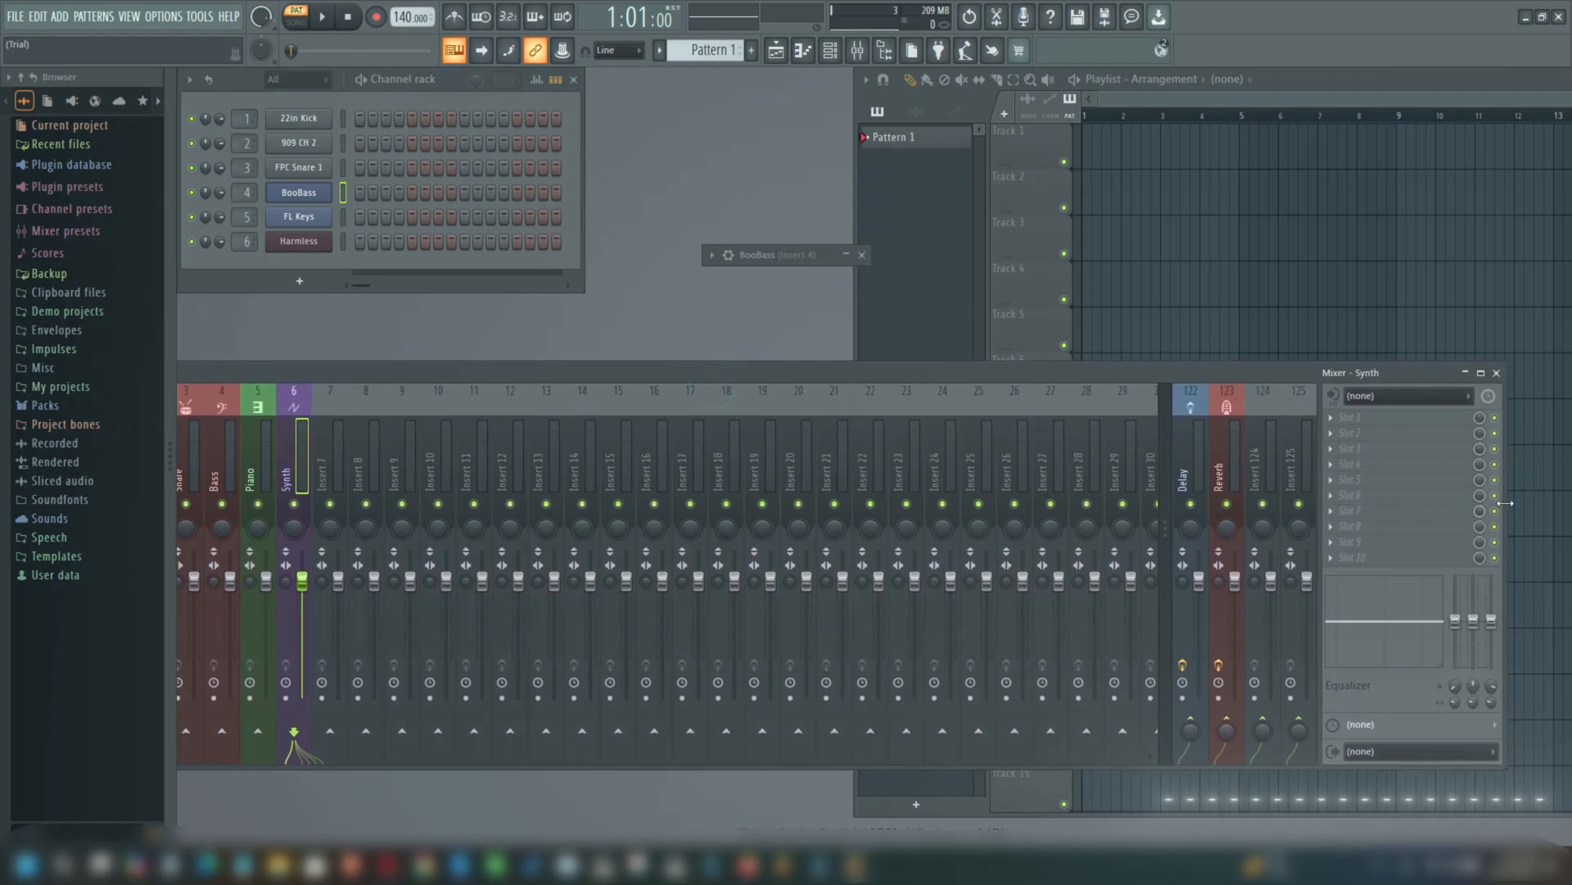
left_click_drag(1507, 501, 1062, 516)
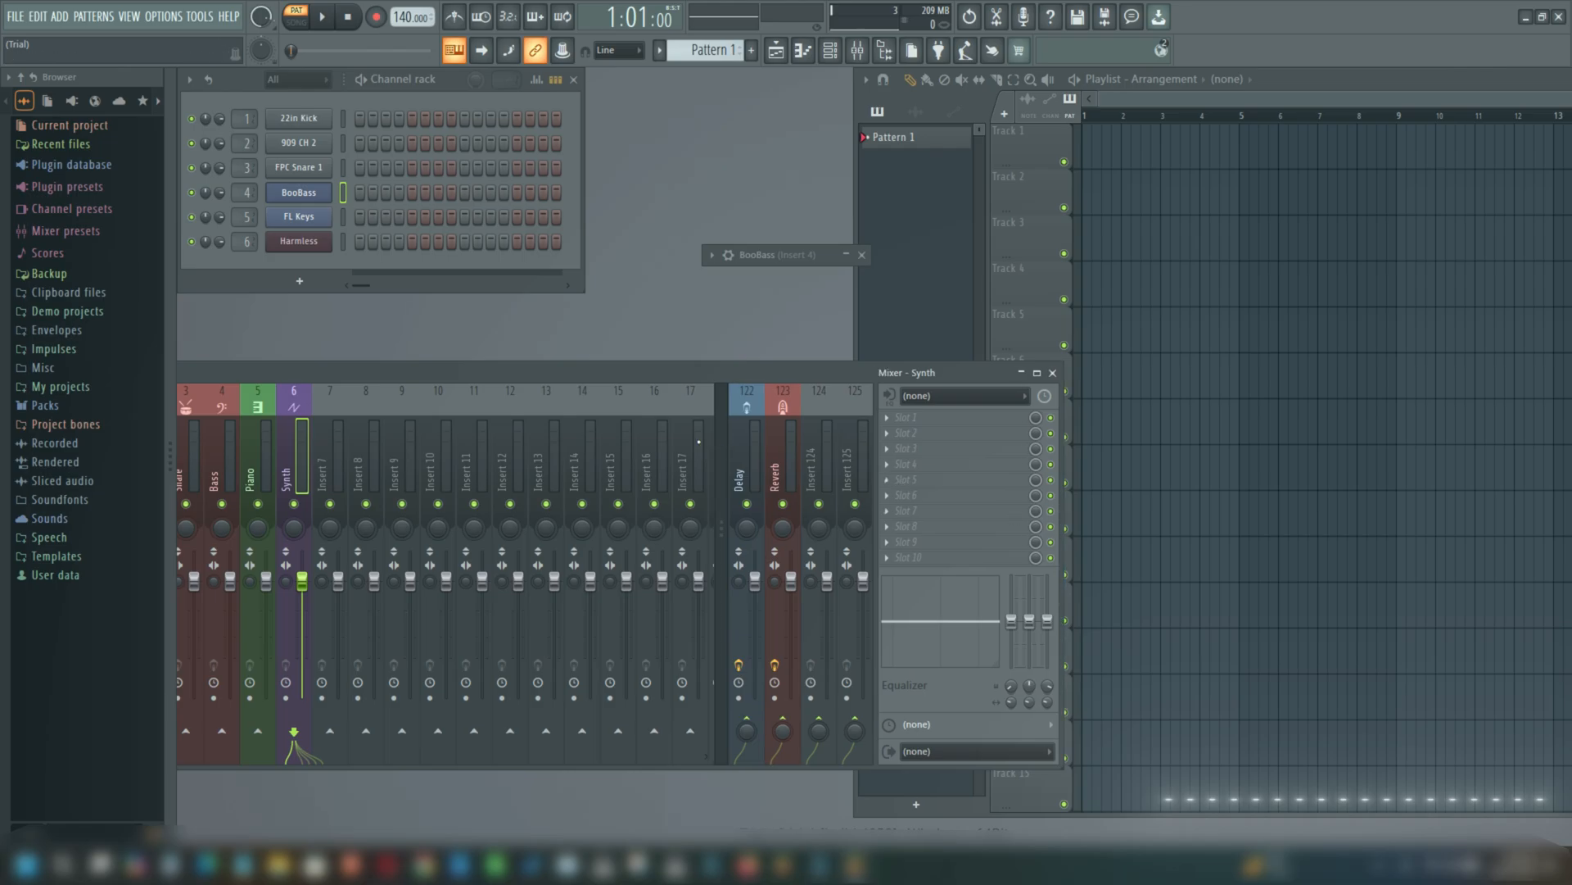
left_click_drag(616, 380, 809, 385)
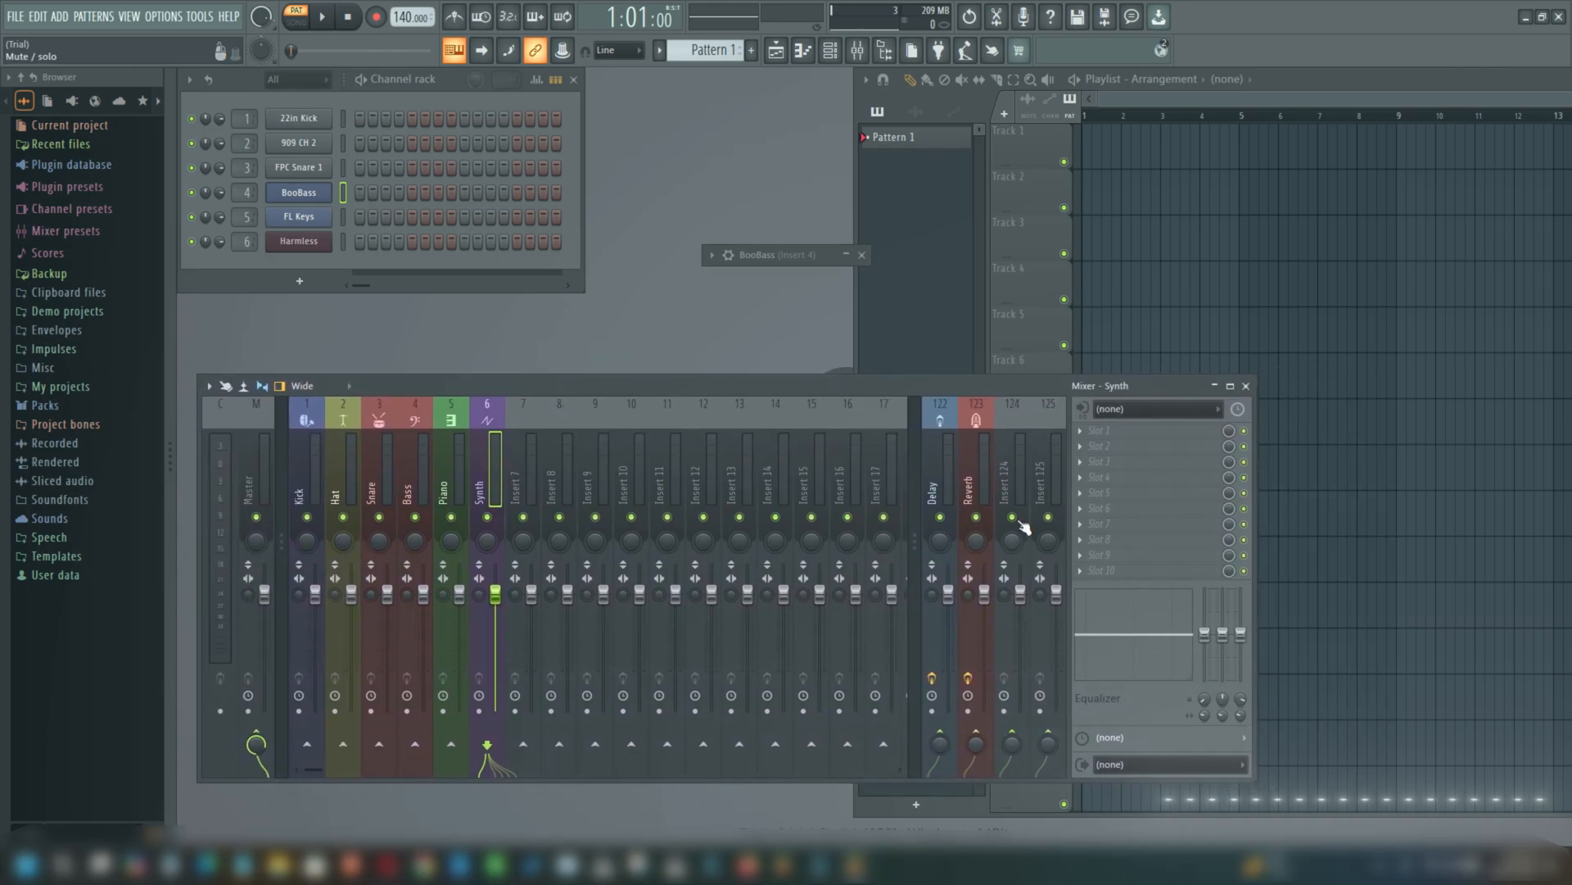
left_click(410, 737)
Step: Enable the AKM320_BT keyboard as a MIDI input device in the MIDI settings and set its input port to 0
left_click(162, 16)
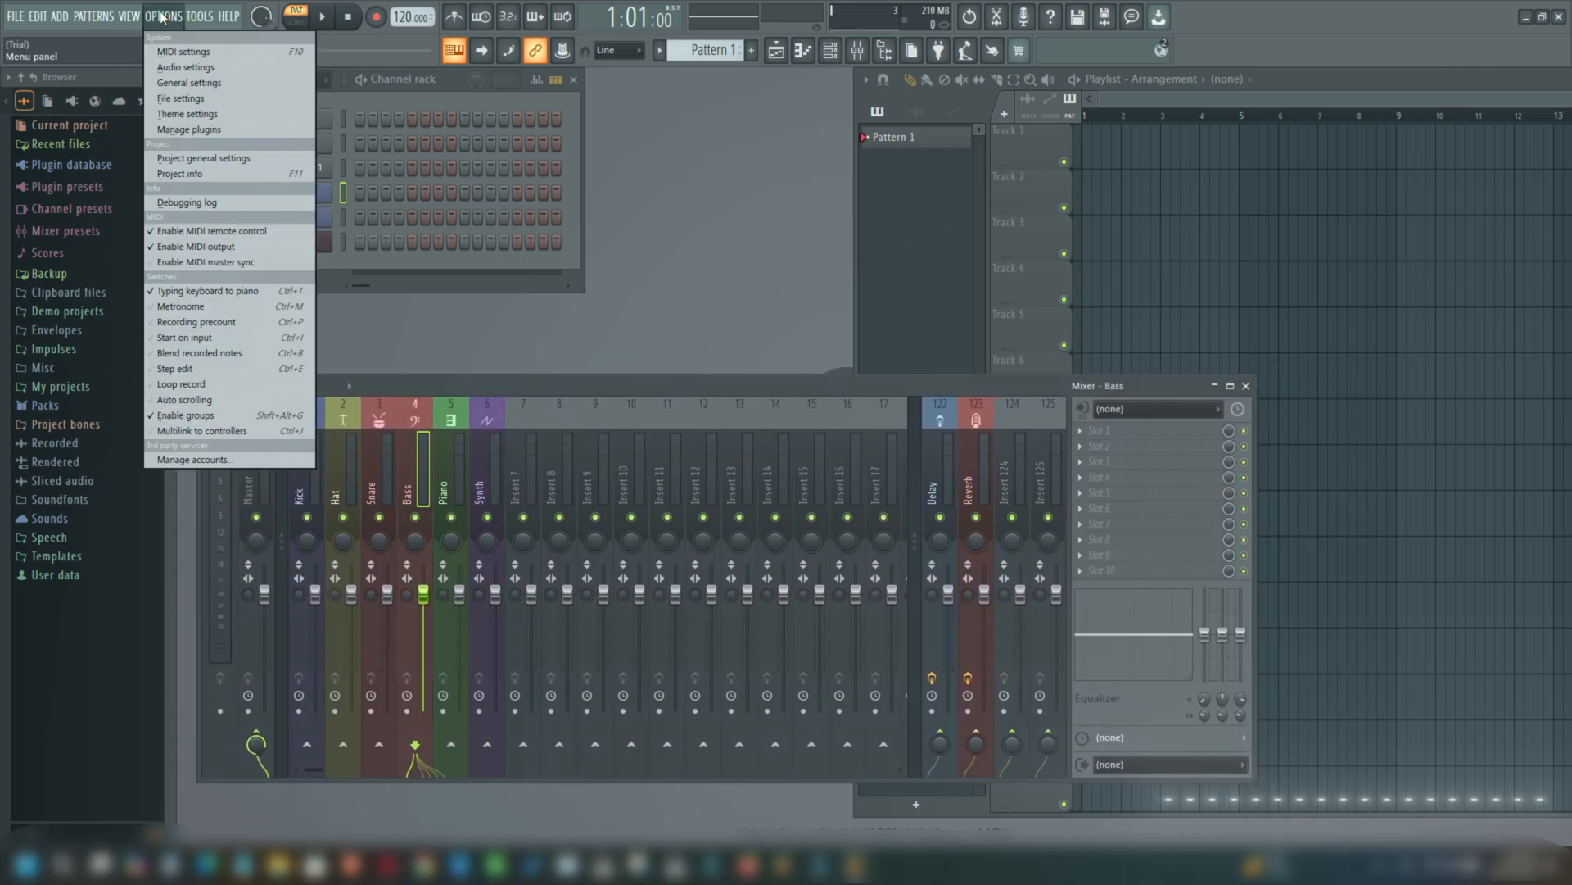
left_click(183, 52)
left_click_drag(910, 69, 1147, 66)
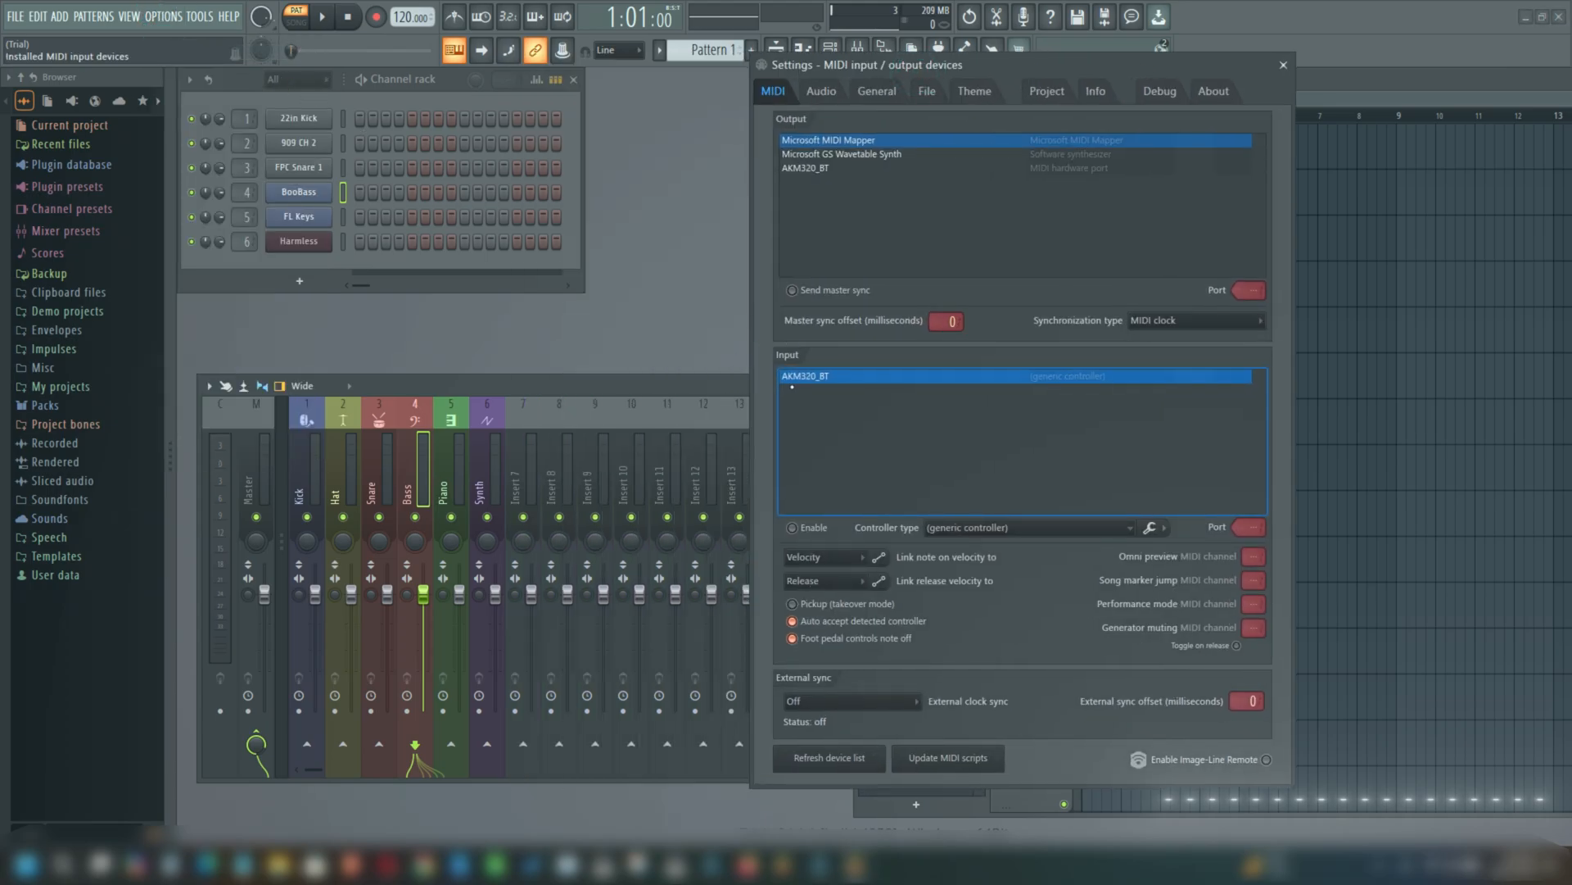
left_click(793, 528)
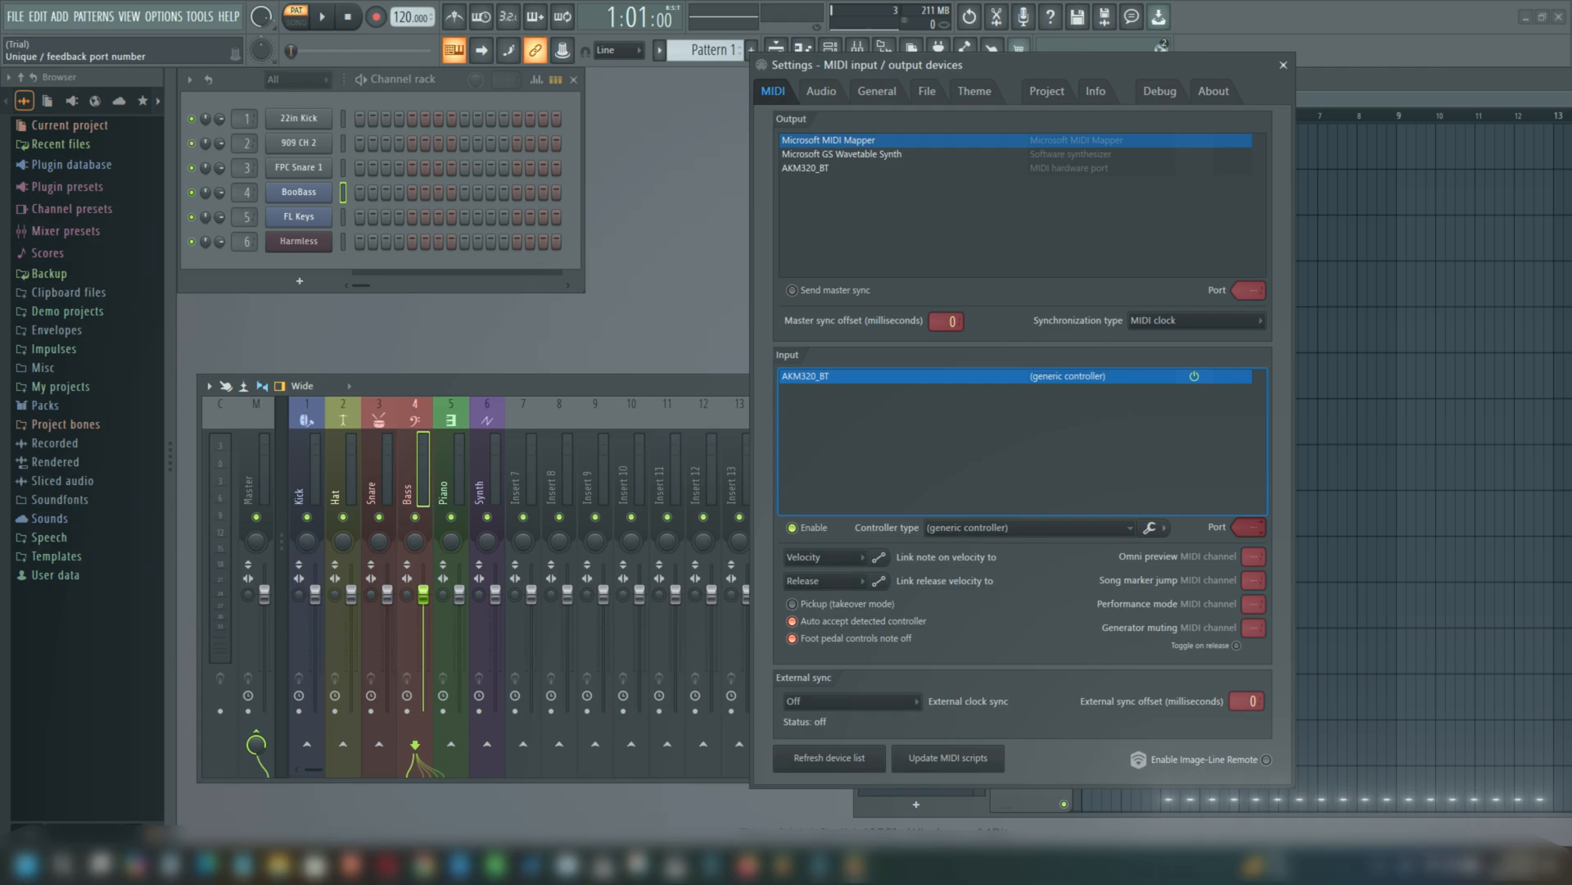
left_click(1251, 525)
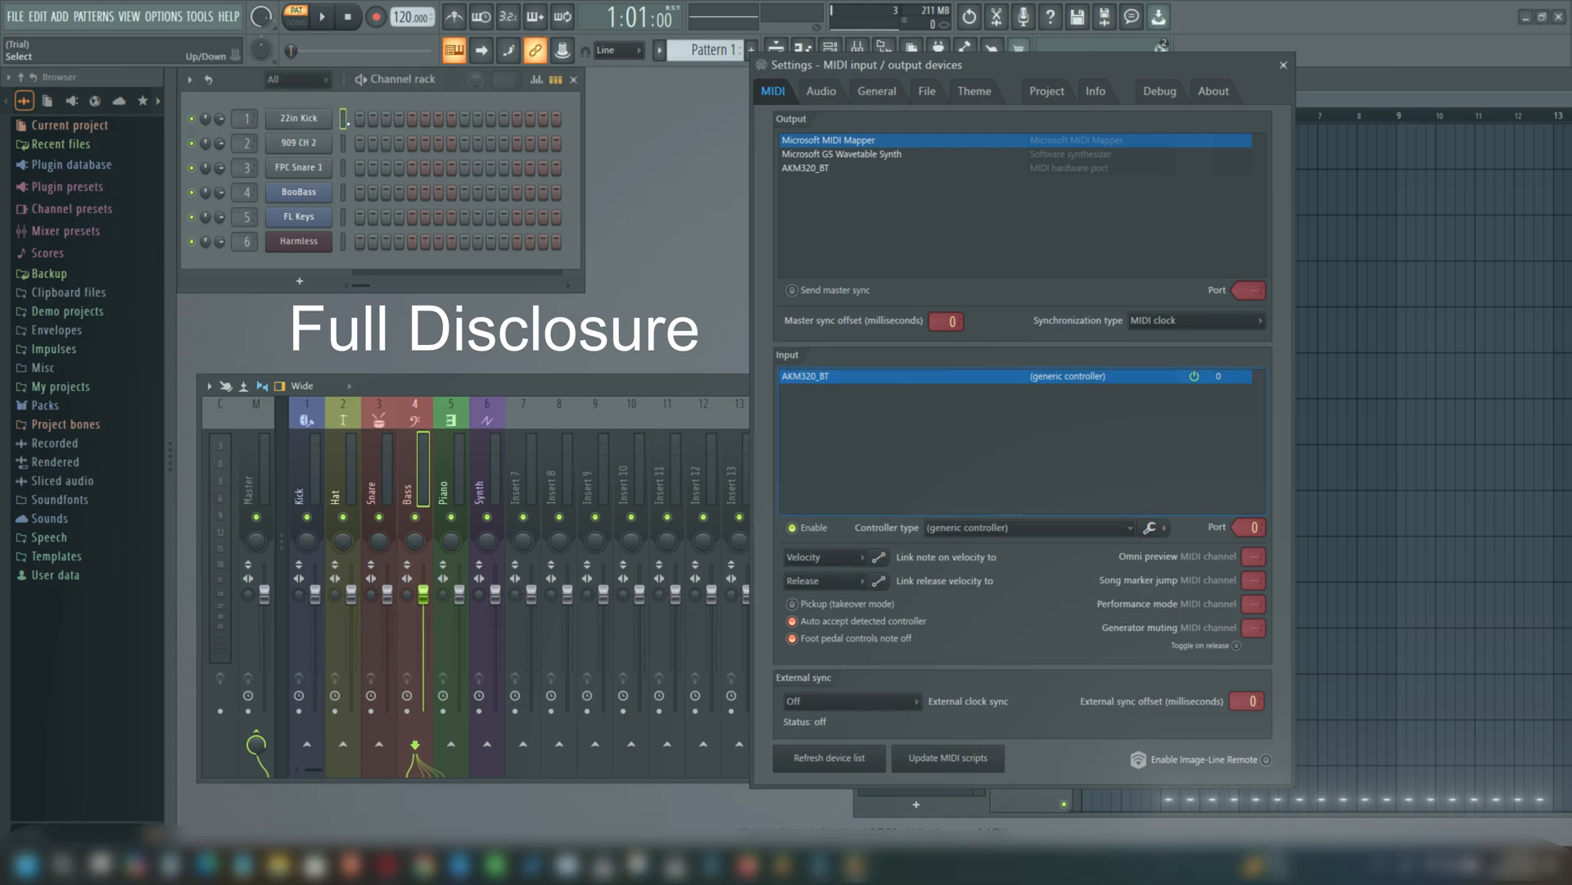
Step: Select the 22in Kick channel and the BooBass channel in turn in the Channel rack
left_click(345, 119)
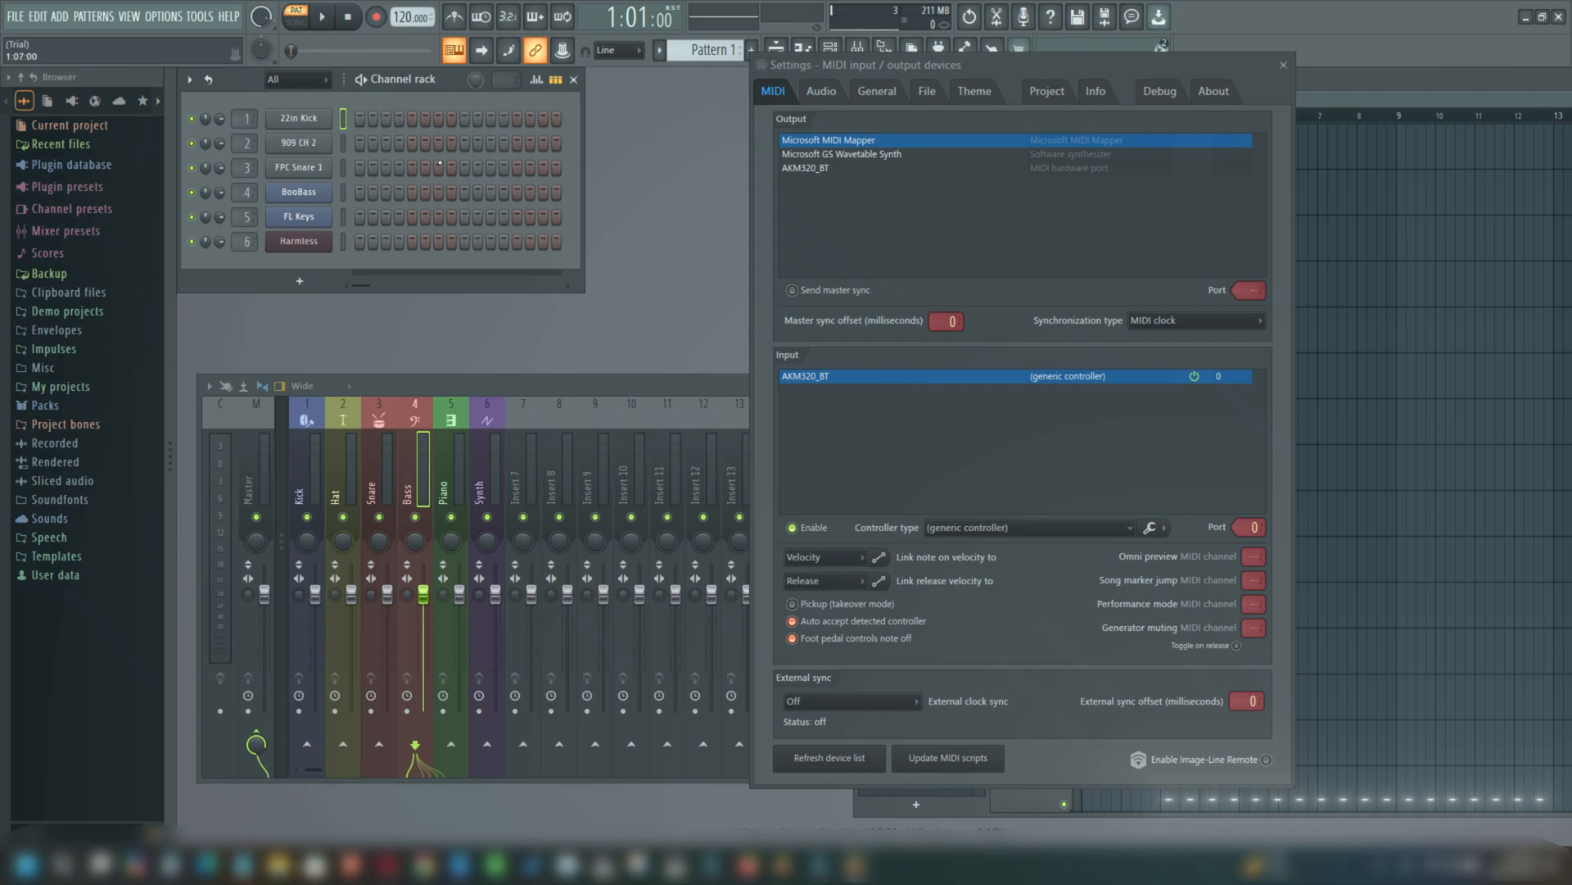
left_click(342, 191)
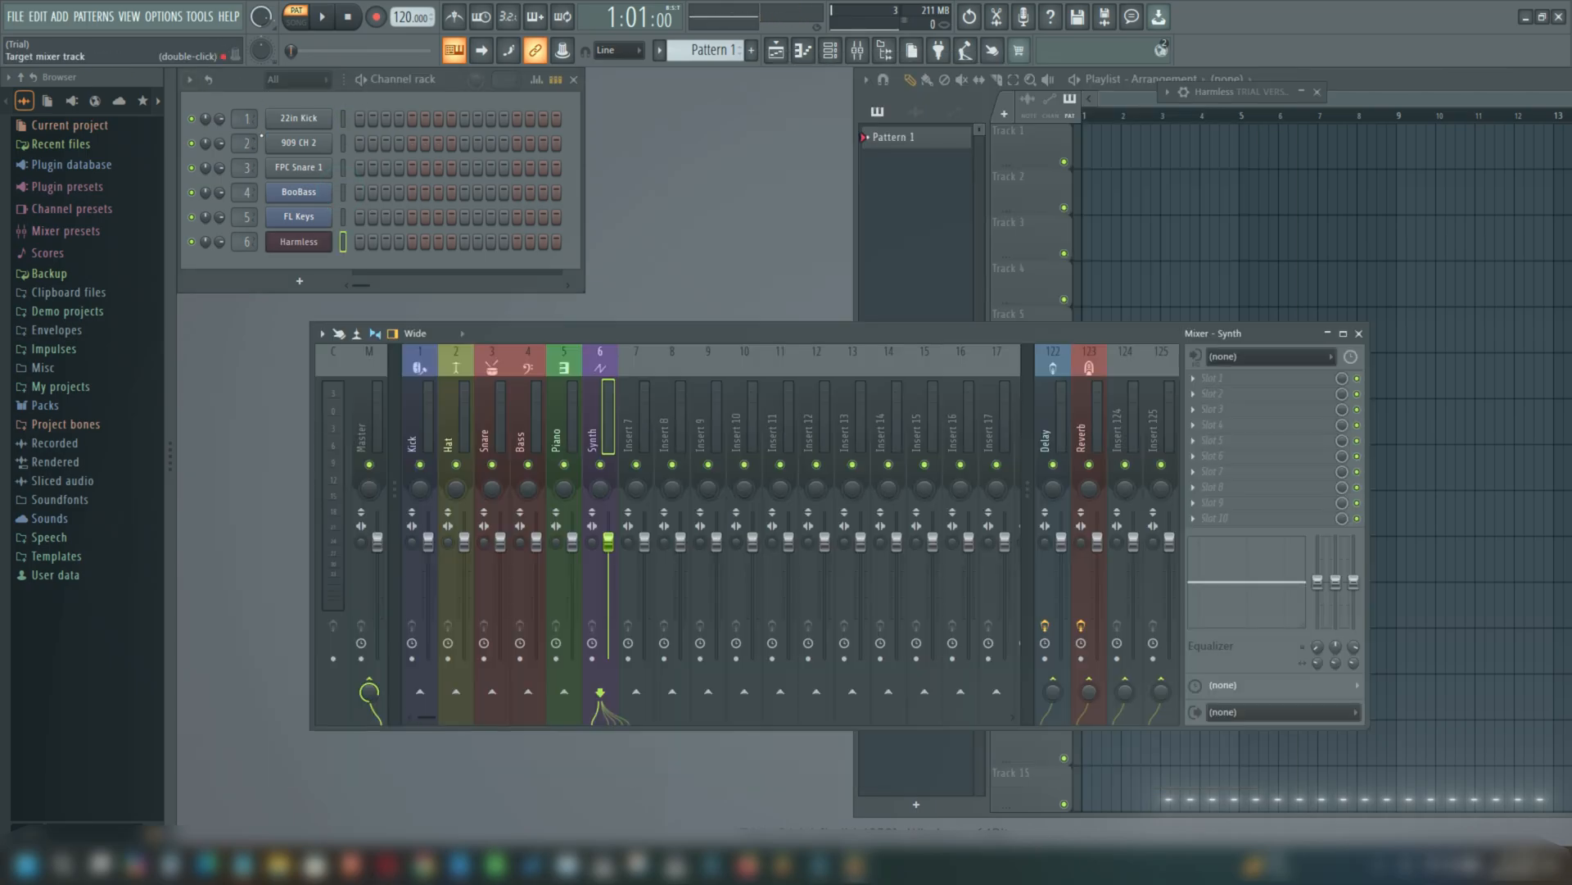
Step: Save the project as Song template in a new project folder inside the Templates folder, and dismiss the trial purchase notice
left_click(16, 17)
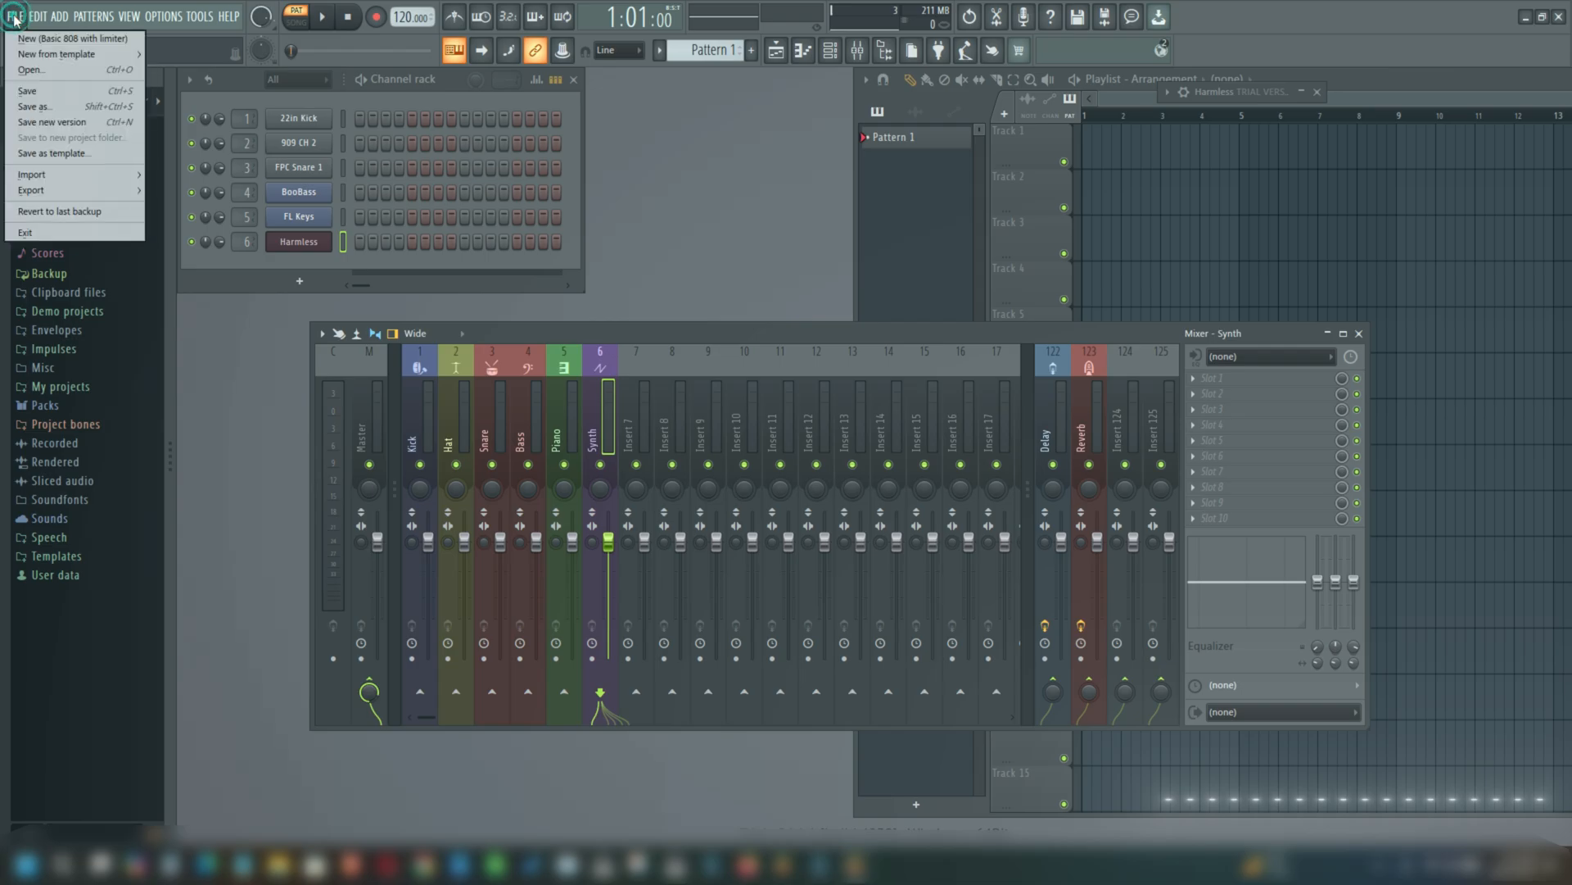
left_click(33, 107)
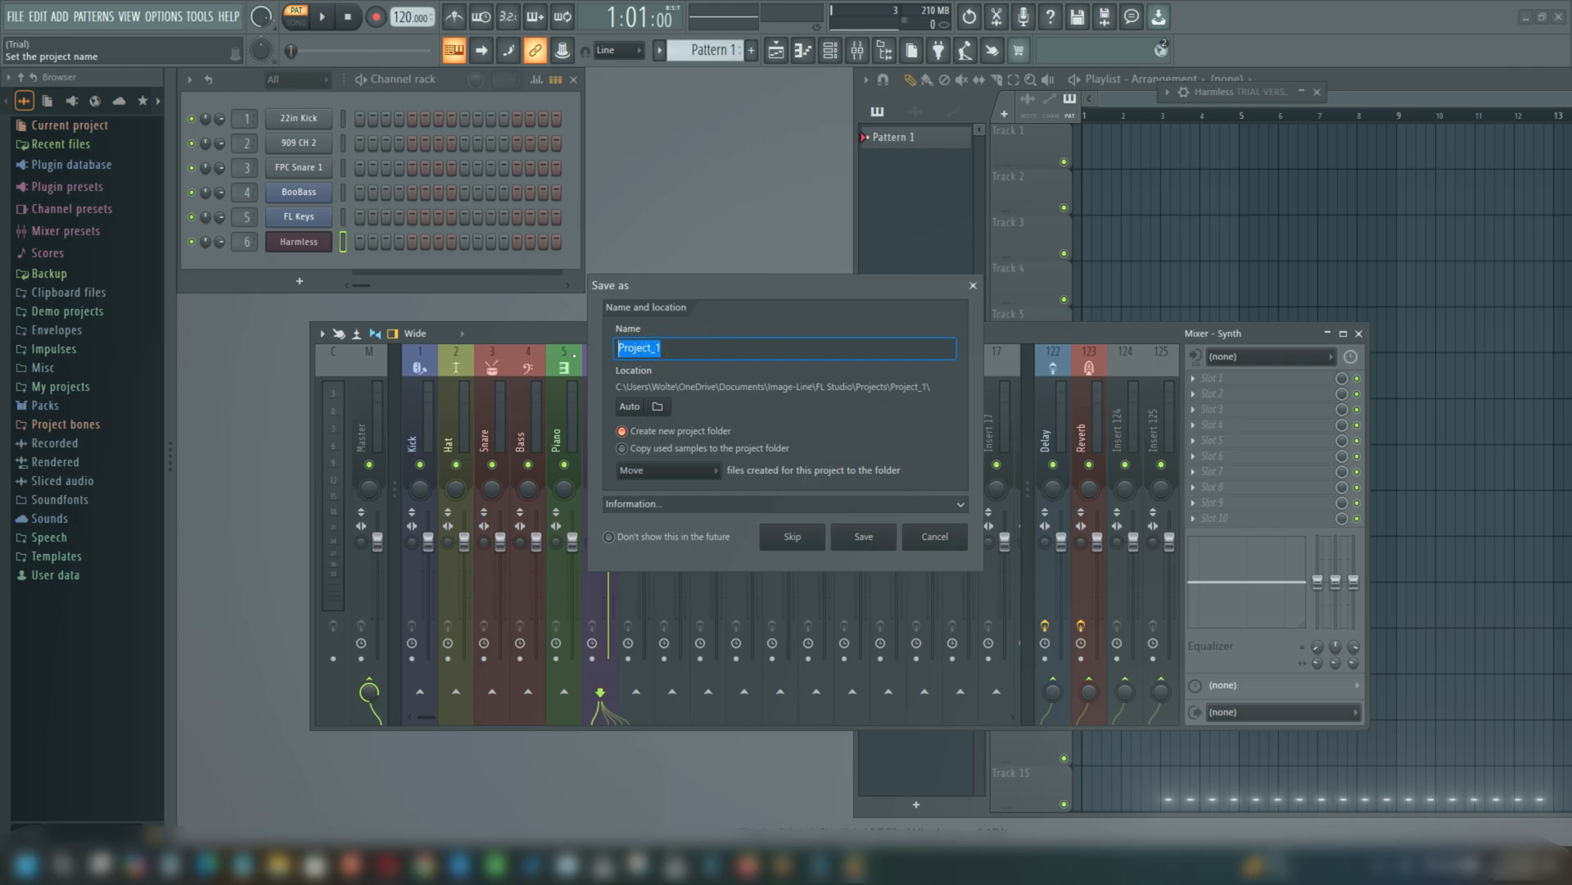
type("t")
type("Song")
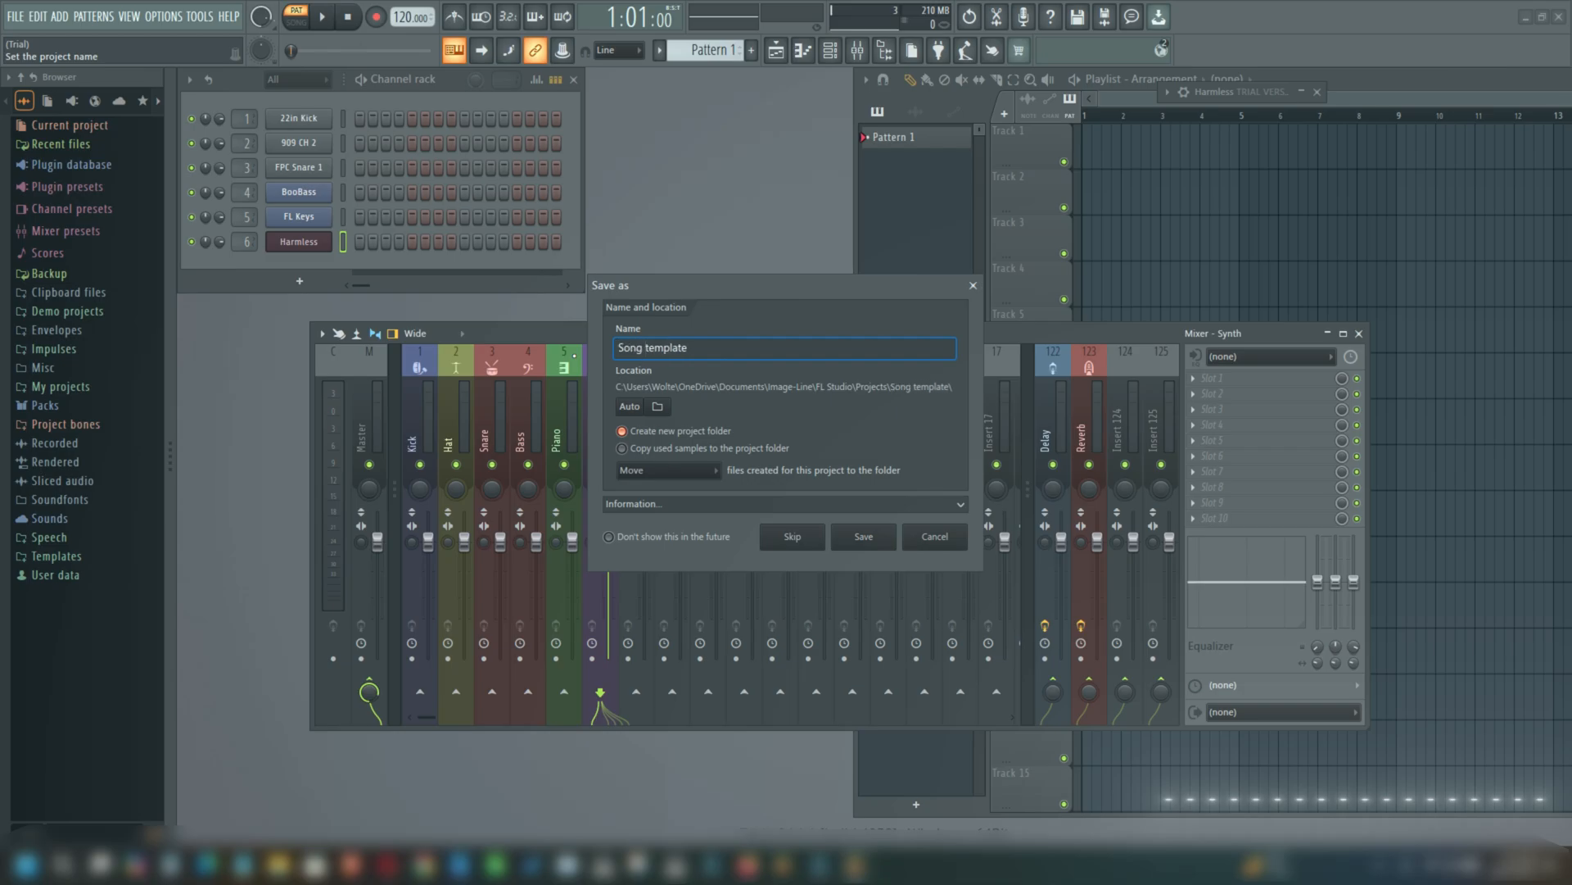
left_click(658, 406)
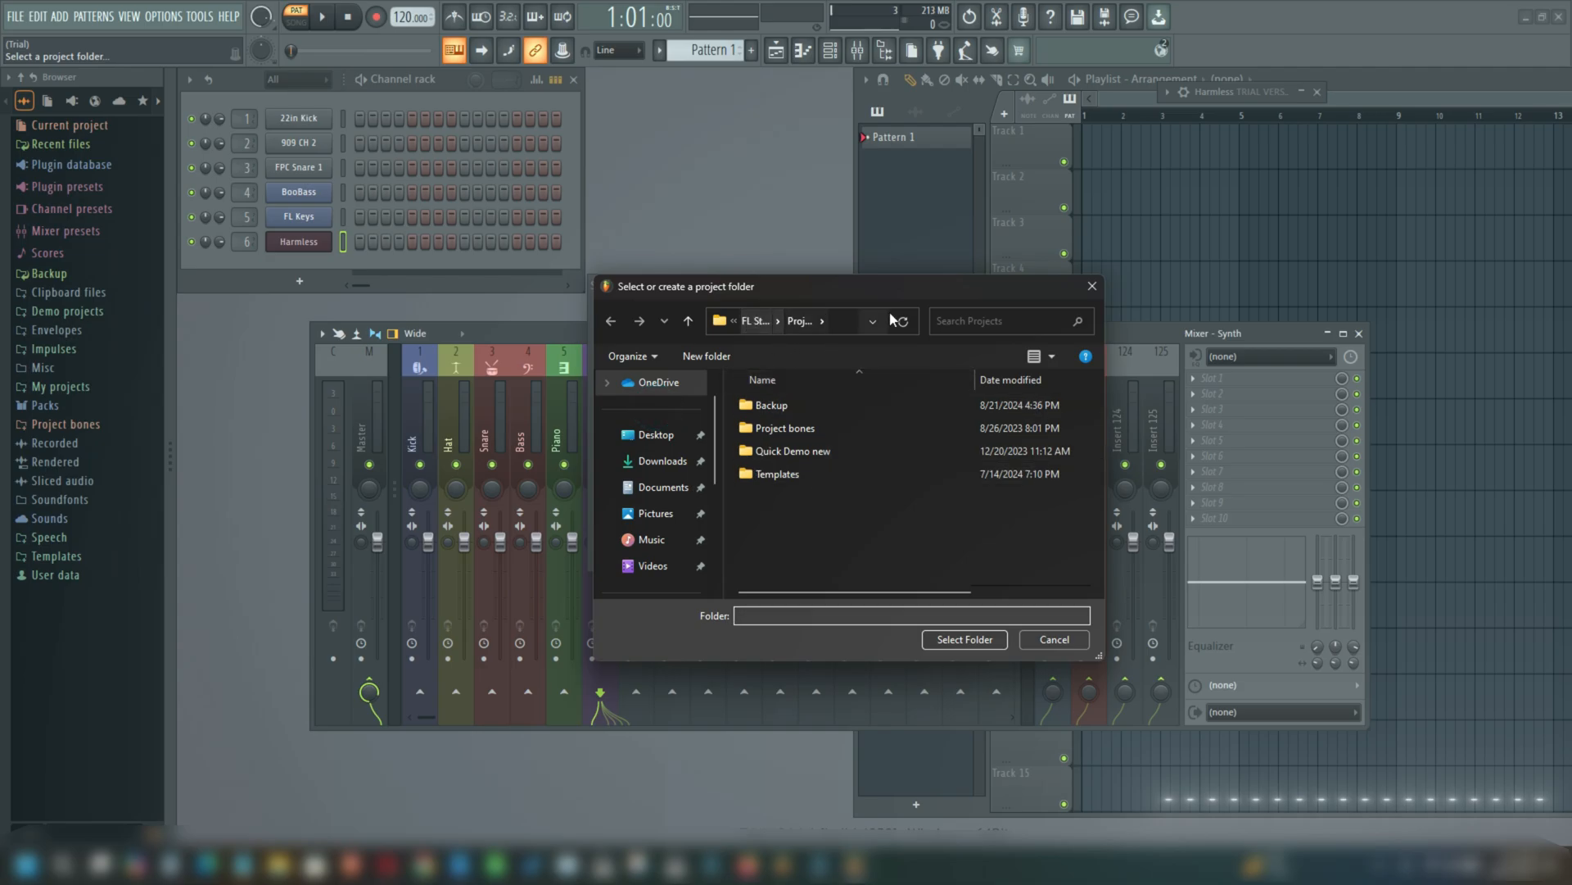
left_click_drag(1102, 658, 1337, 632)
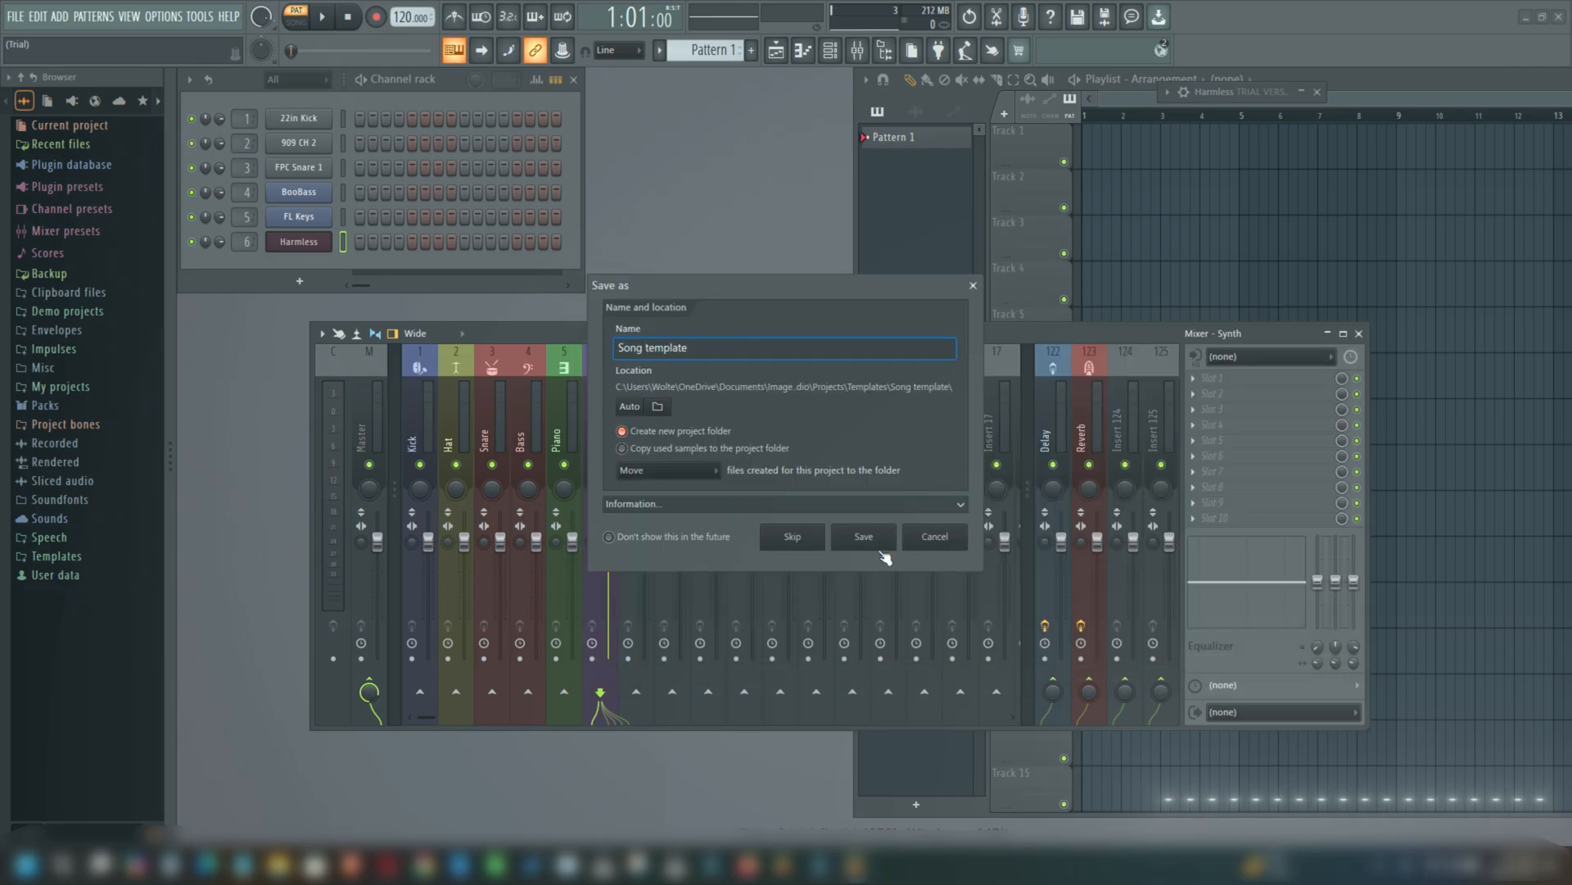
left_click(881, 547)
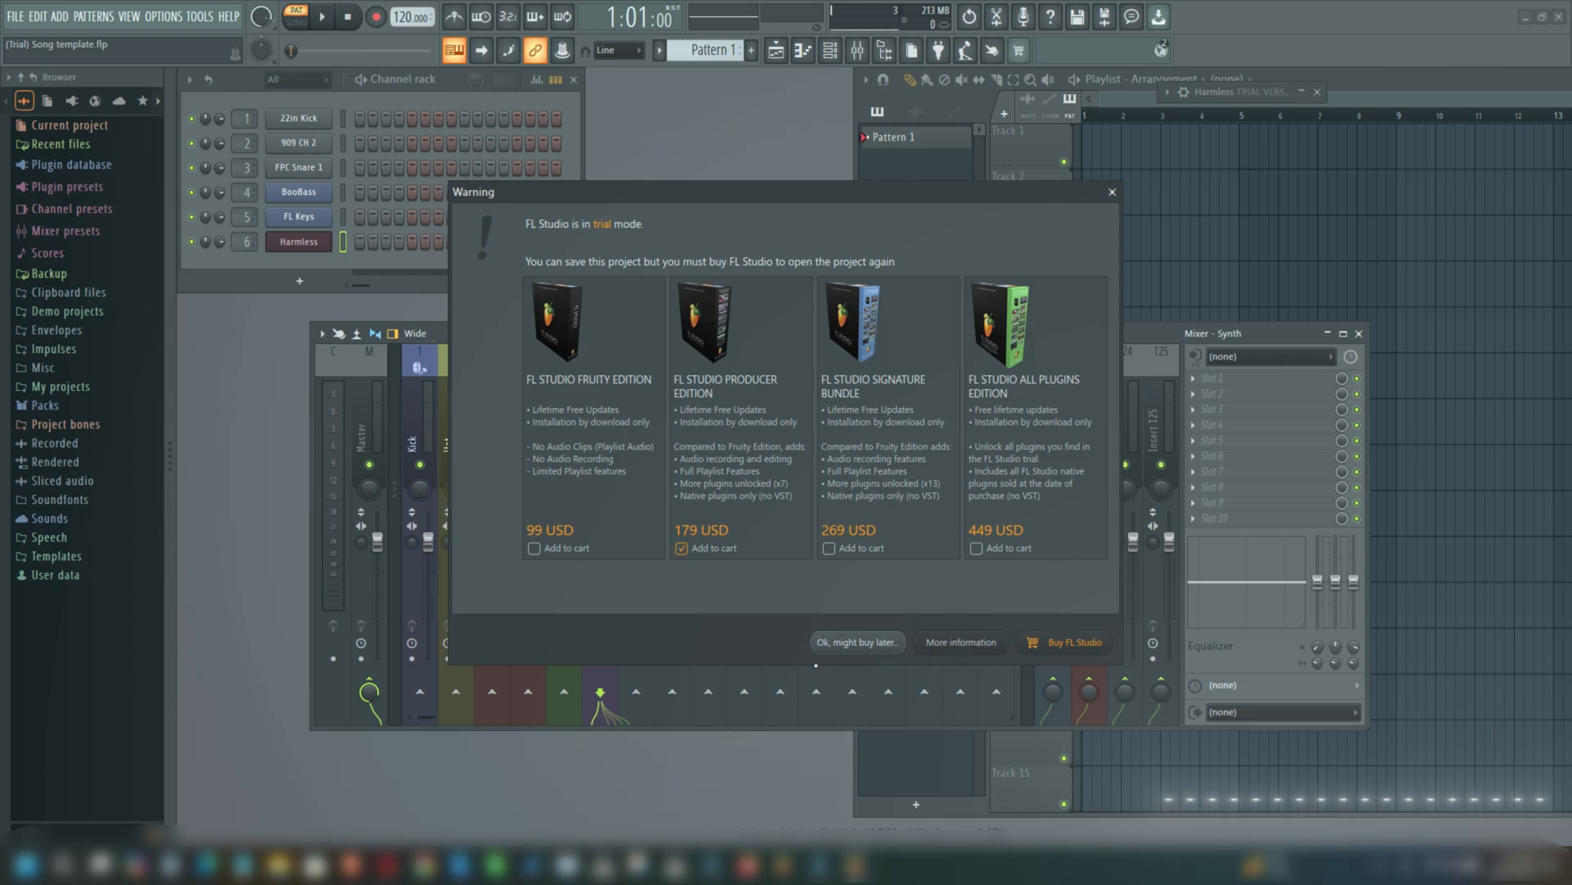
left_click(850, 652)
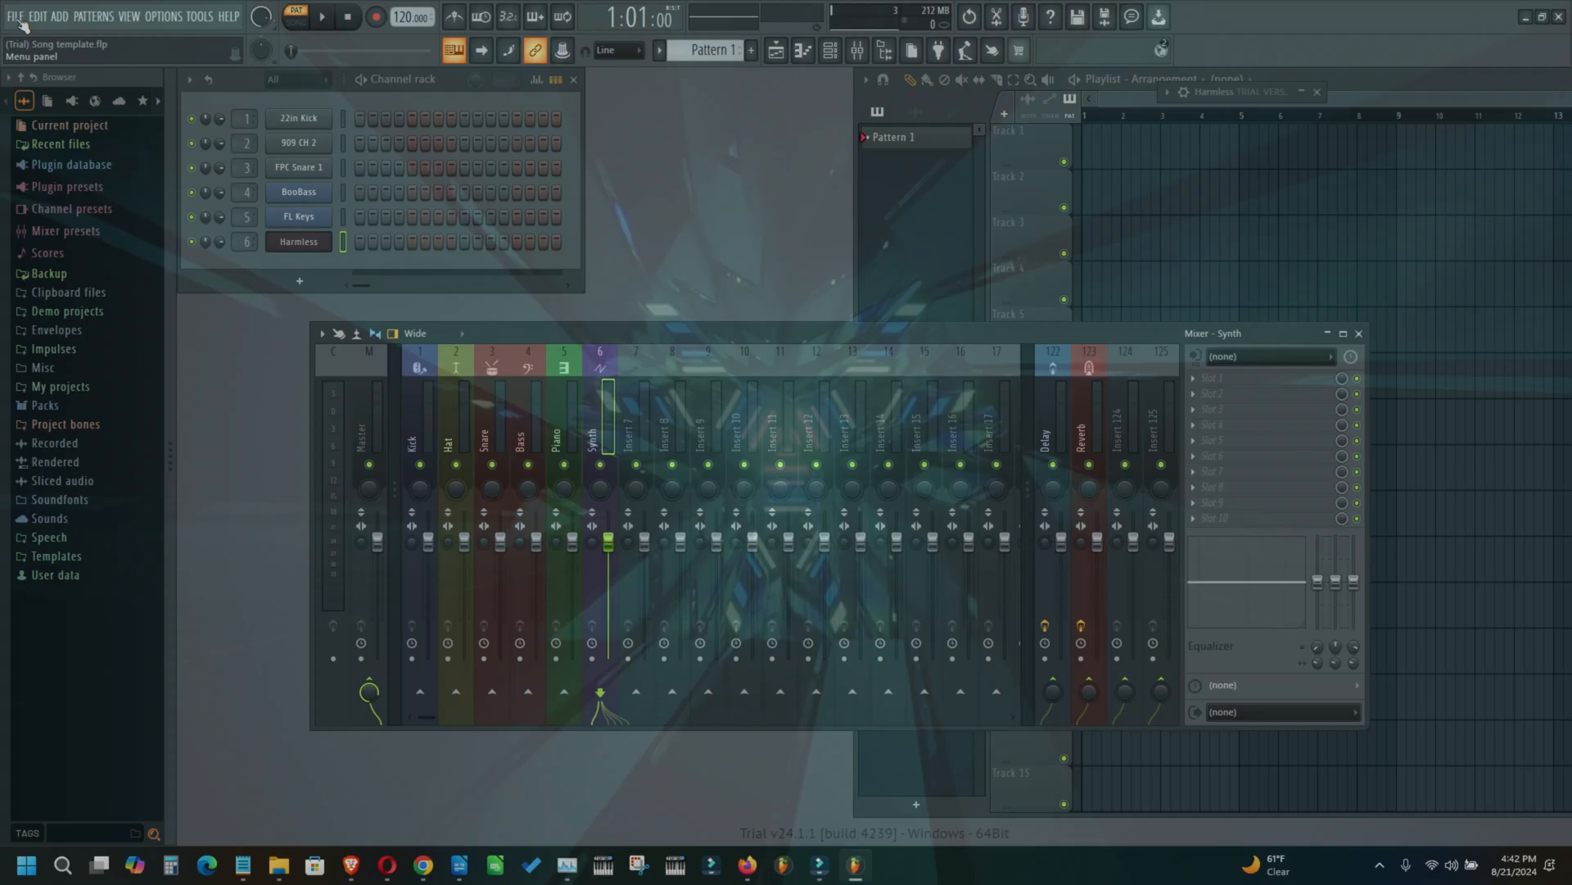
left_click(19, 18)
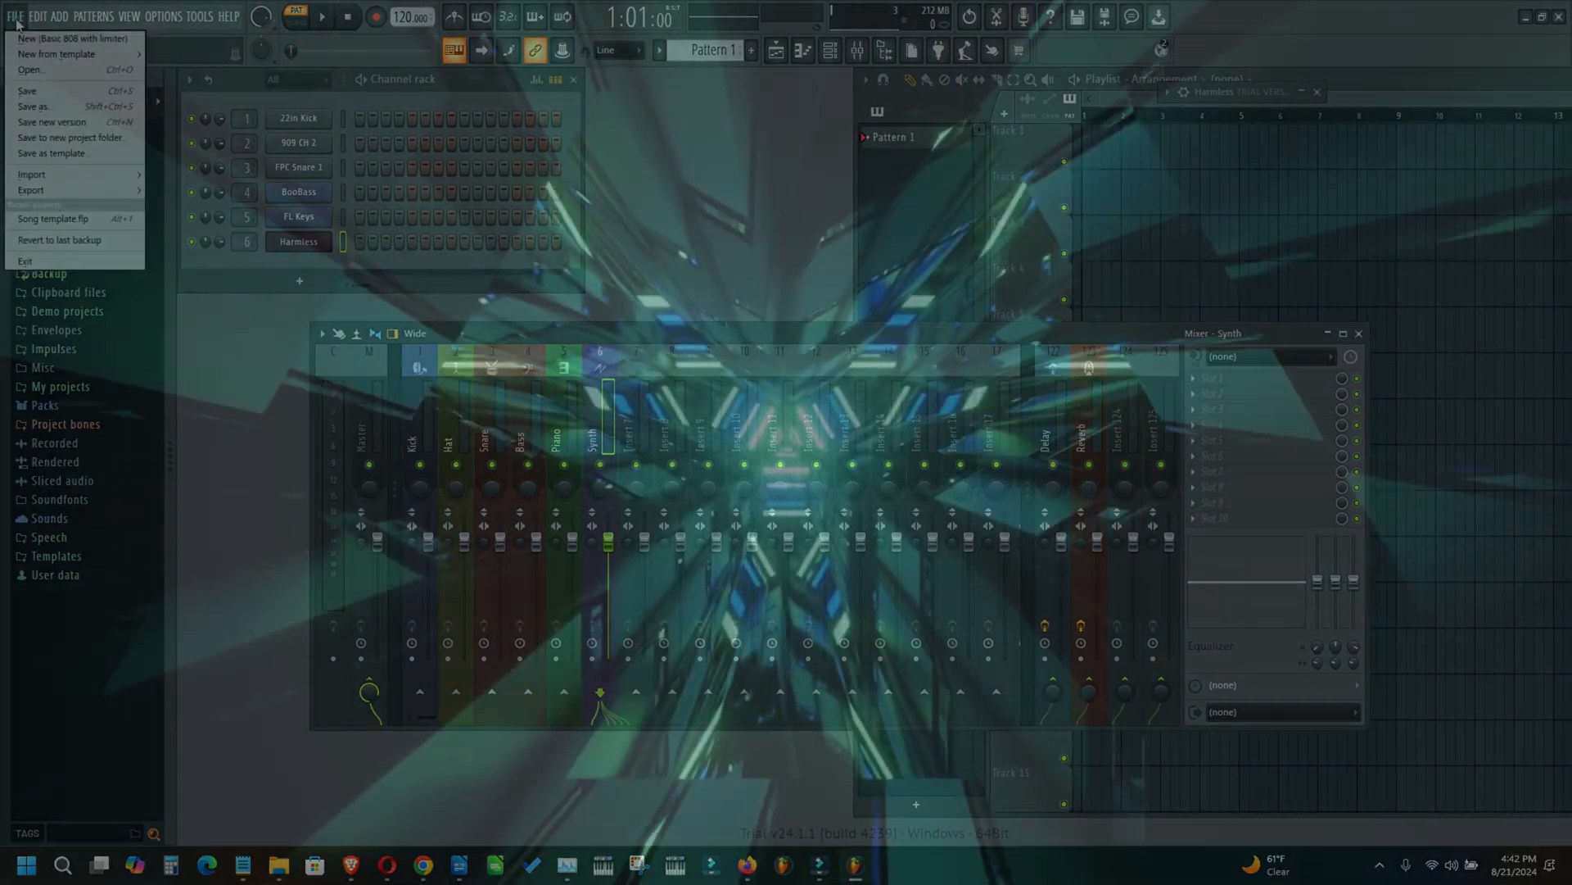